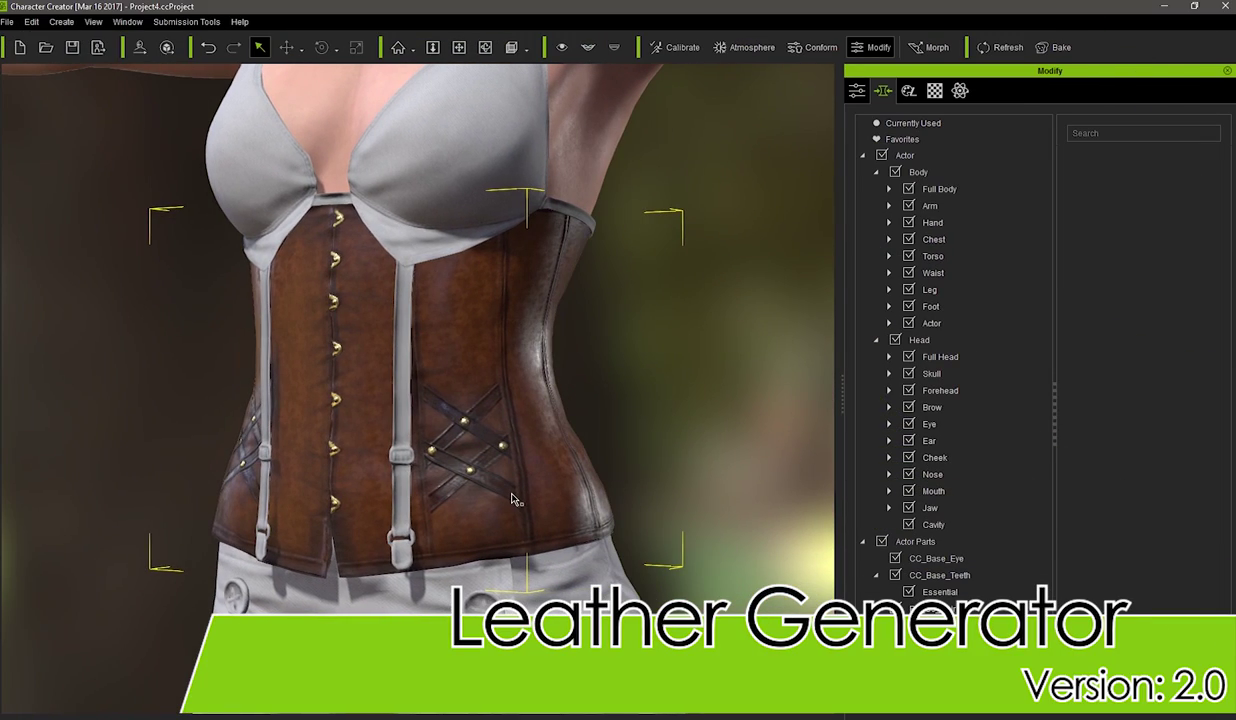
Examine the corset's leather finishes from both sides by rotating the character
key("e")
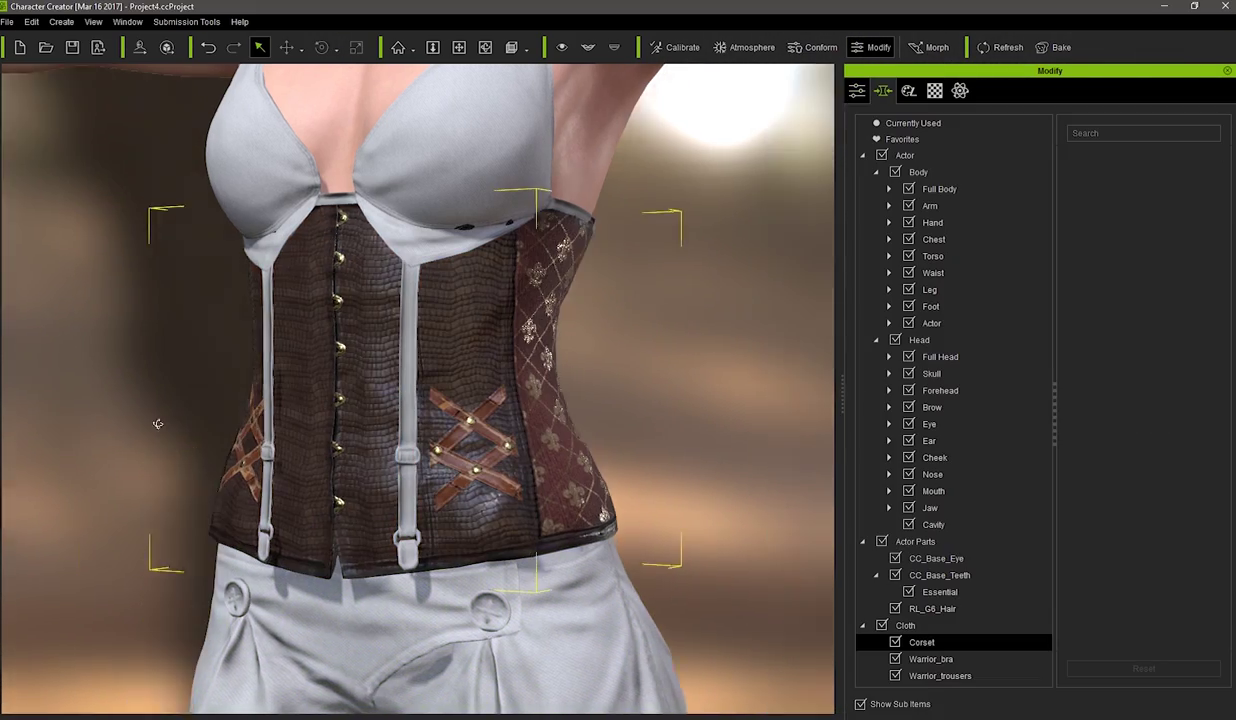
right_click_drag(158, 424, 504, 441)
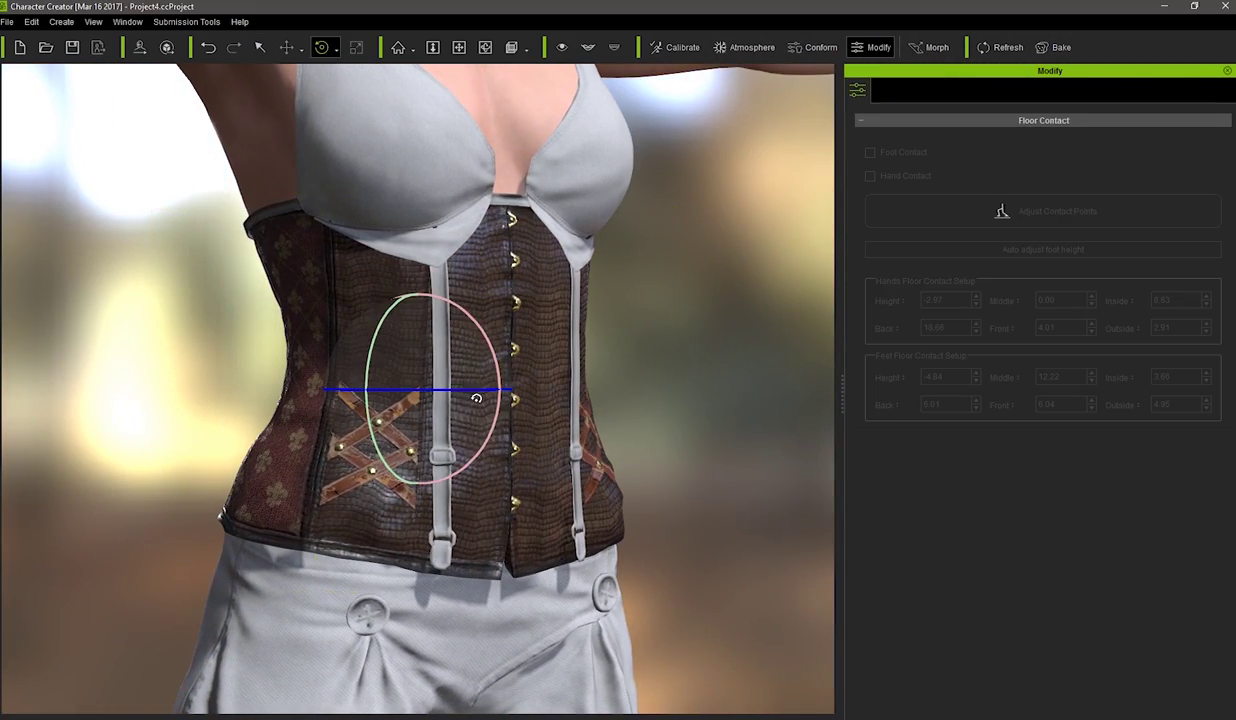
left_click_drag(475, 396, 295, 388)
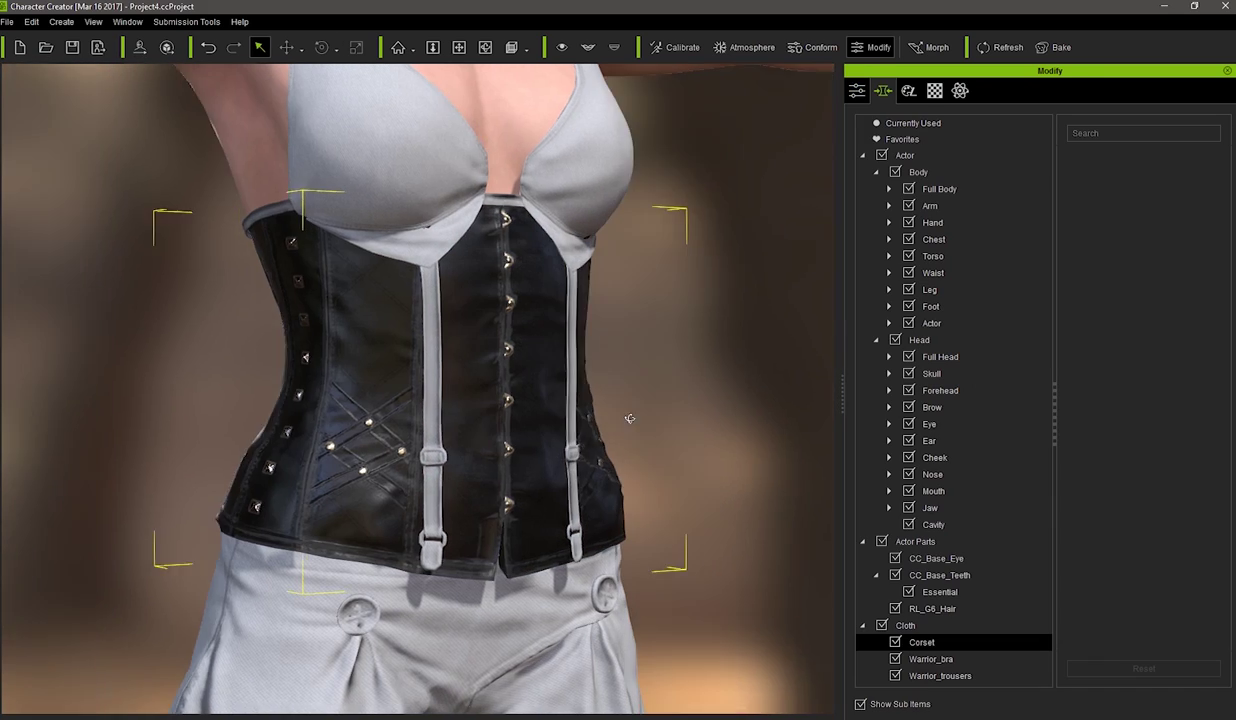
right_click_drag(632, 420, 248, 440)
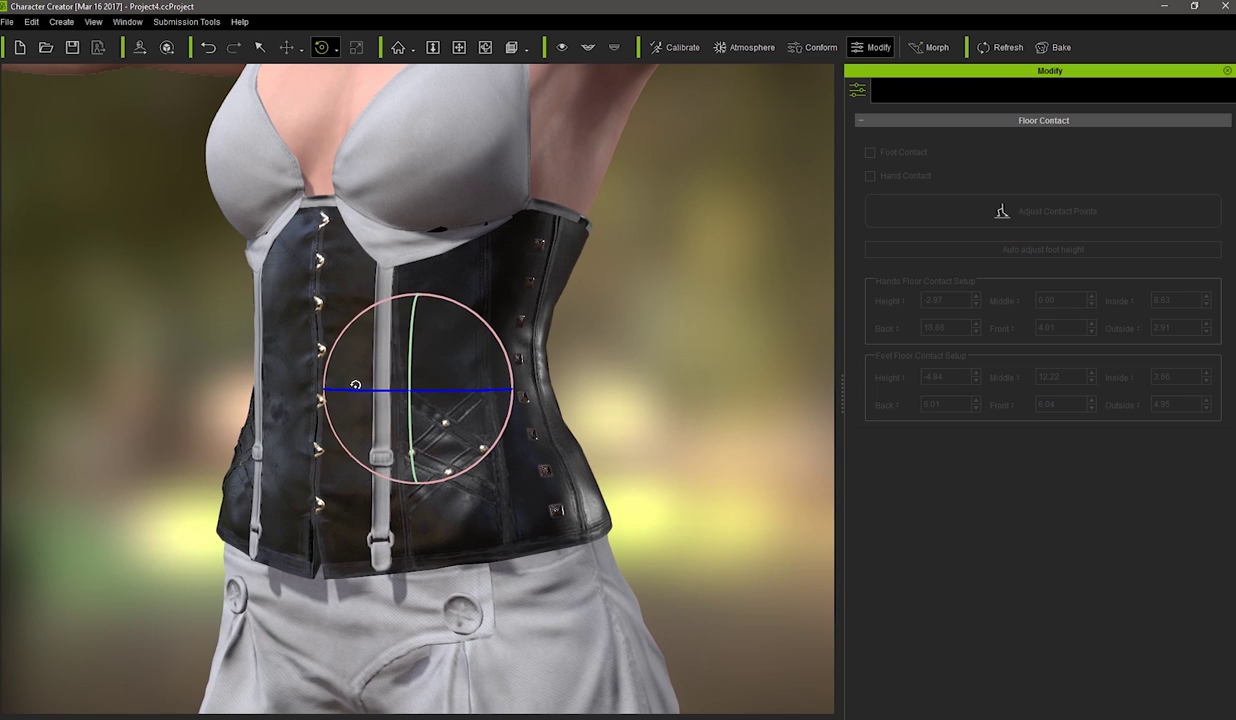
left_click_drag(544, 395, 612, 398)
left_click(577, 430)
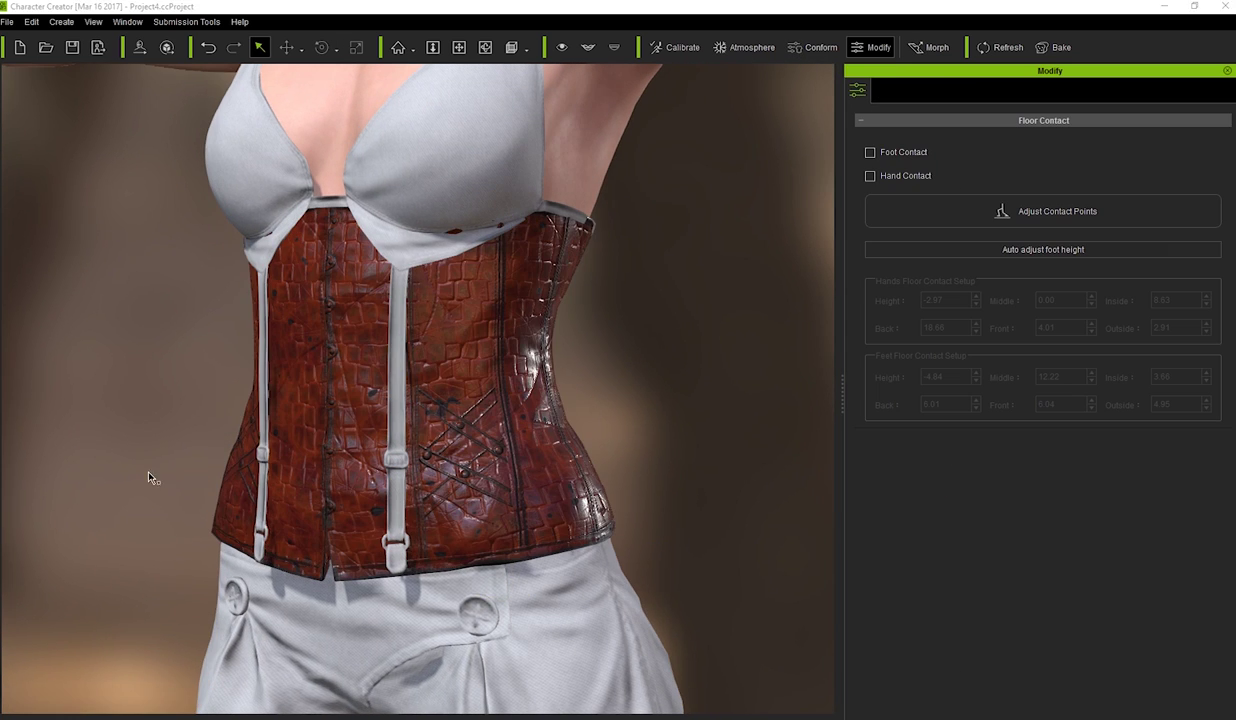
right_click_drag(149, 475, 445, 482)
key("e")
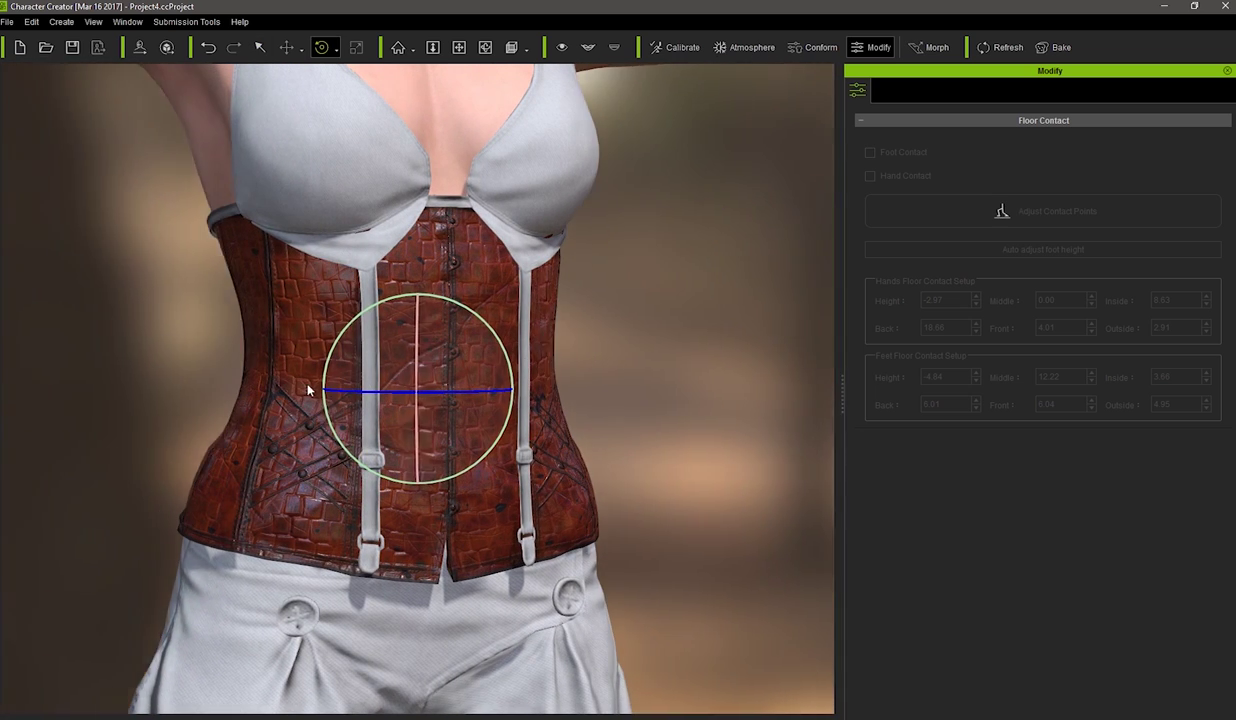
key("q")
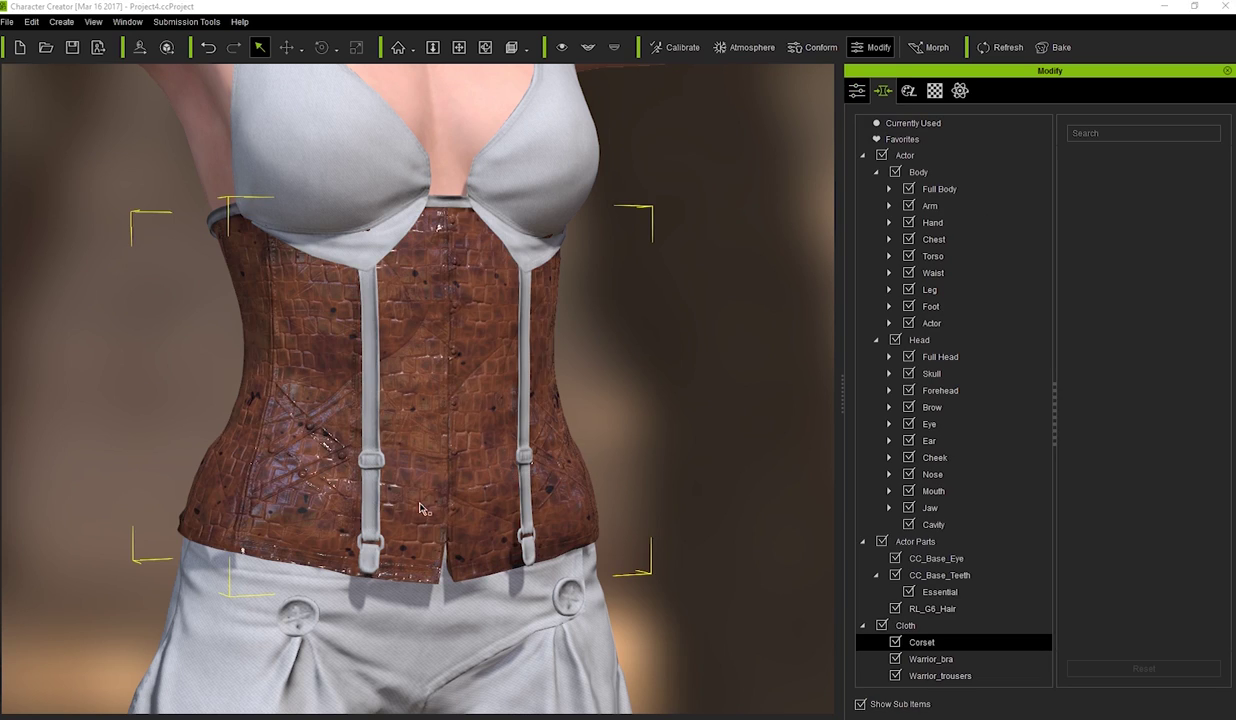
right_click_drag(420, 508, 157, 510)
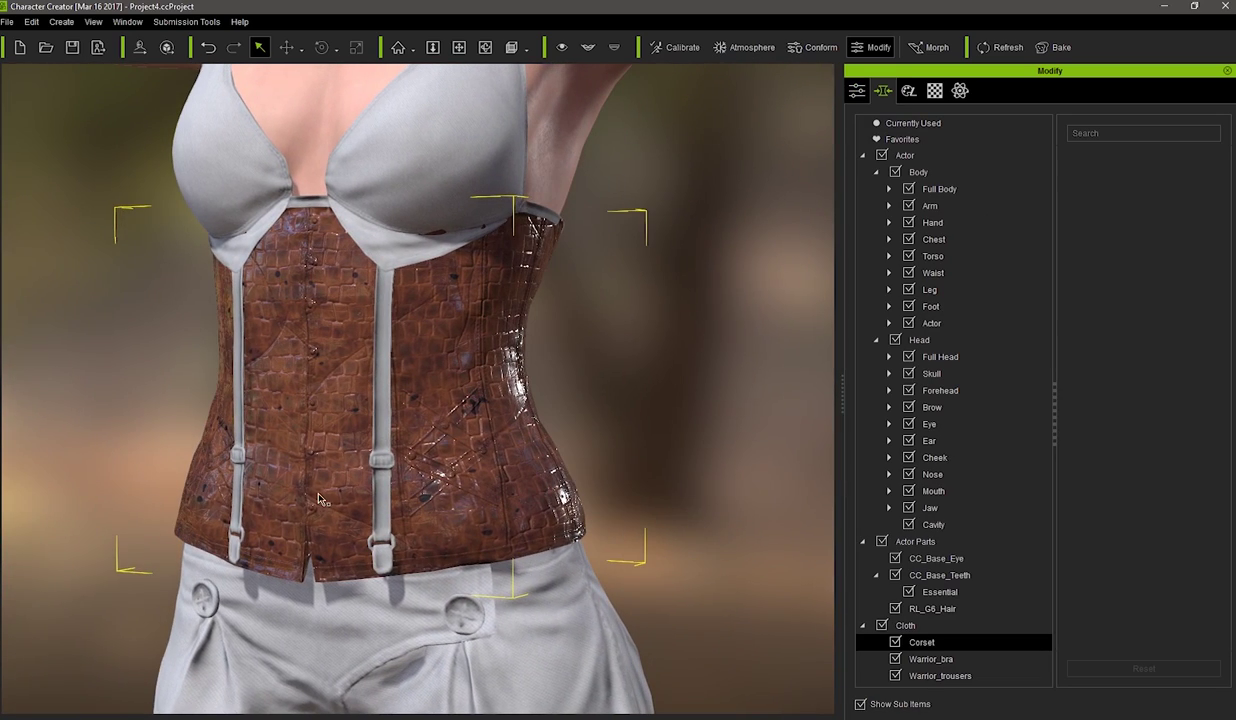
key("e")
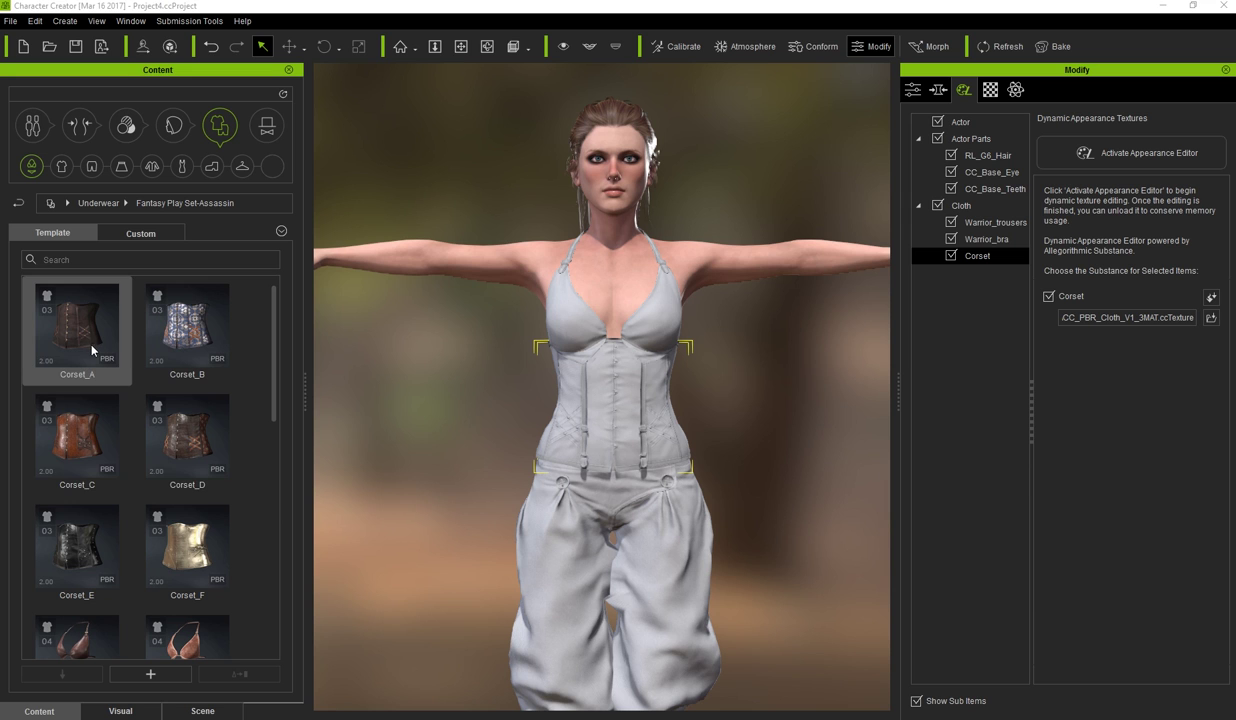
Activate the Appearance Editor for the corset and expand its Materials group
left_click(1099, 161)
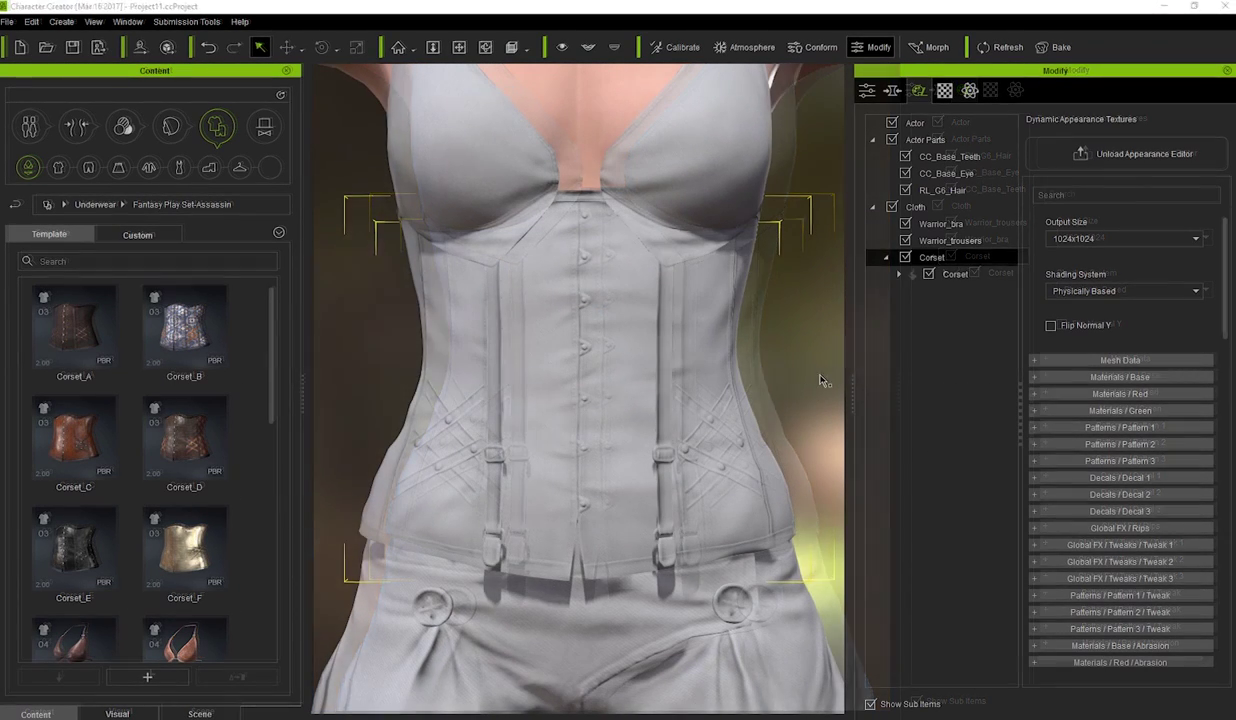
left_click(899, 274)
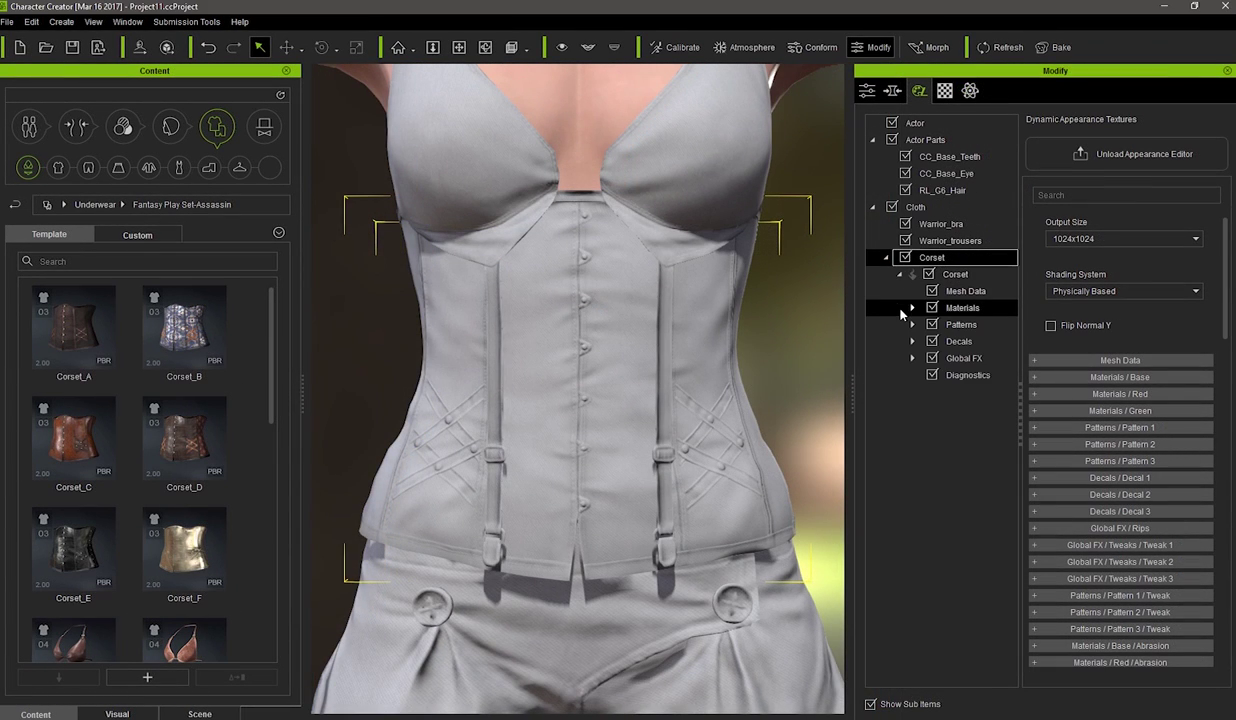
left_click(911, 308)
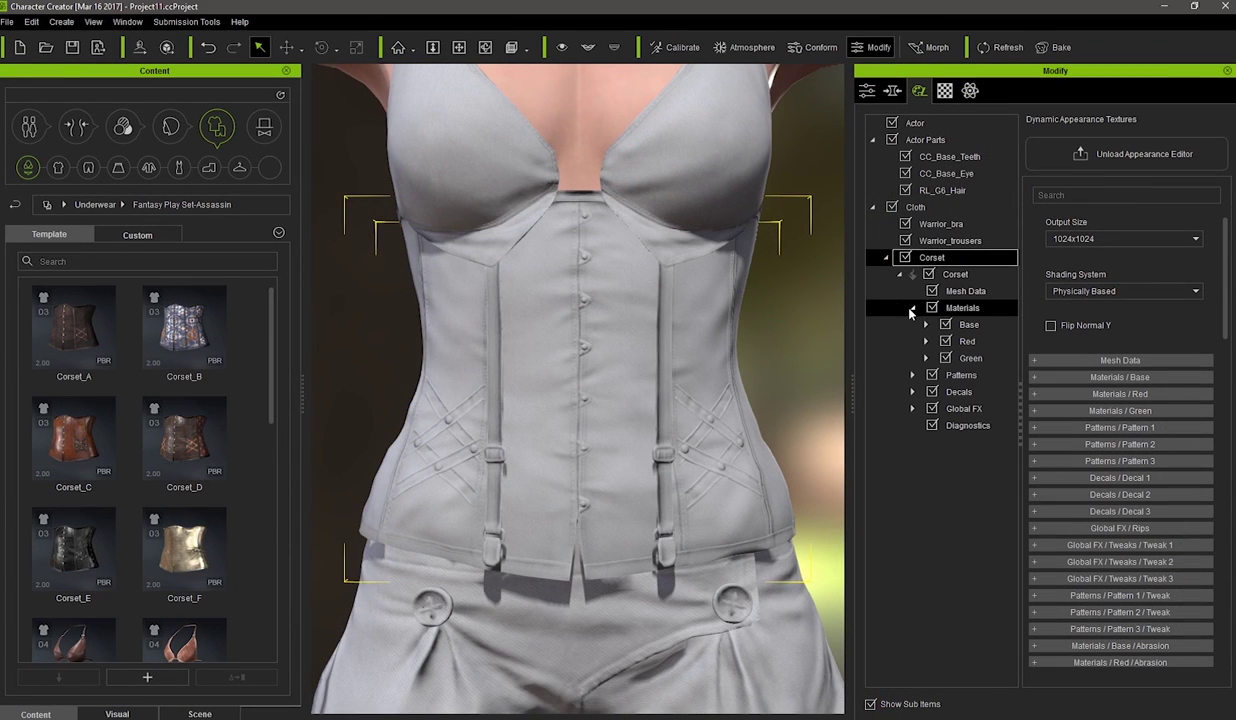
Set the Material Type of the corset's Base material to Embed - Leather
left_click(977, 330)
left_click(1040, 240)
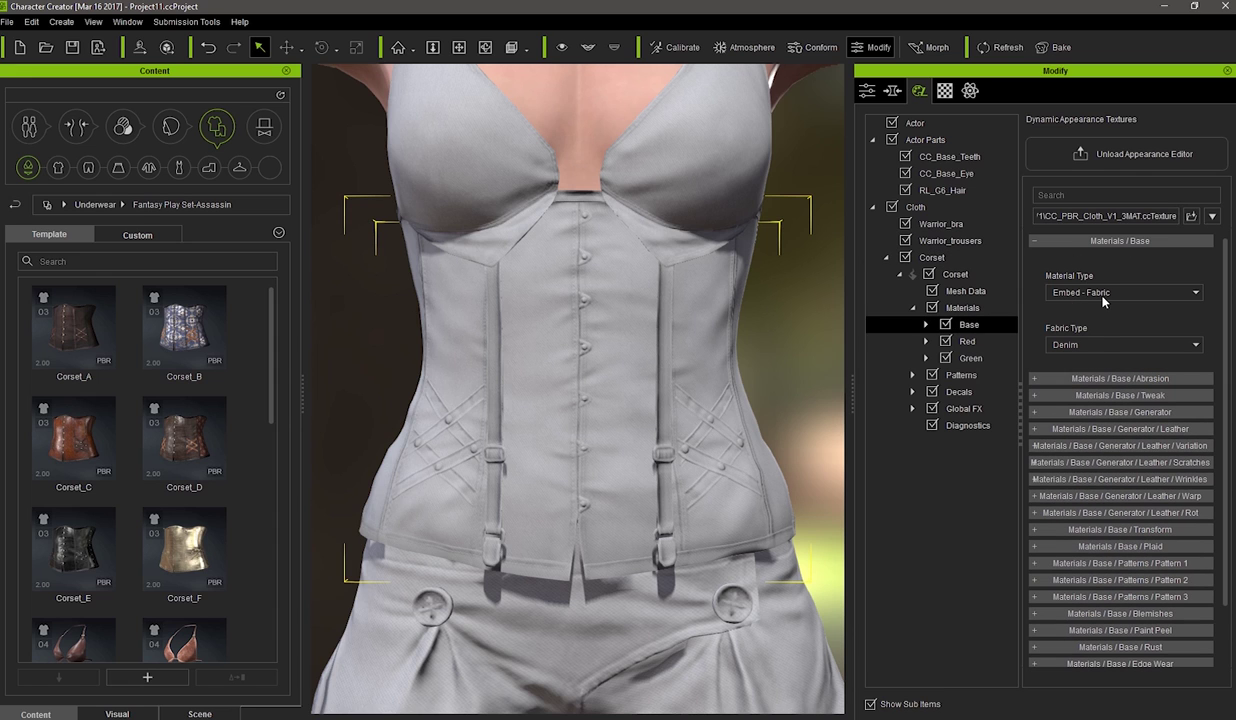
left_click(1104, 296)
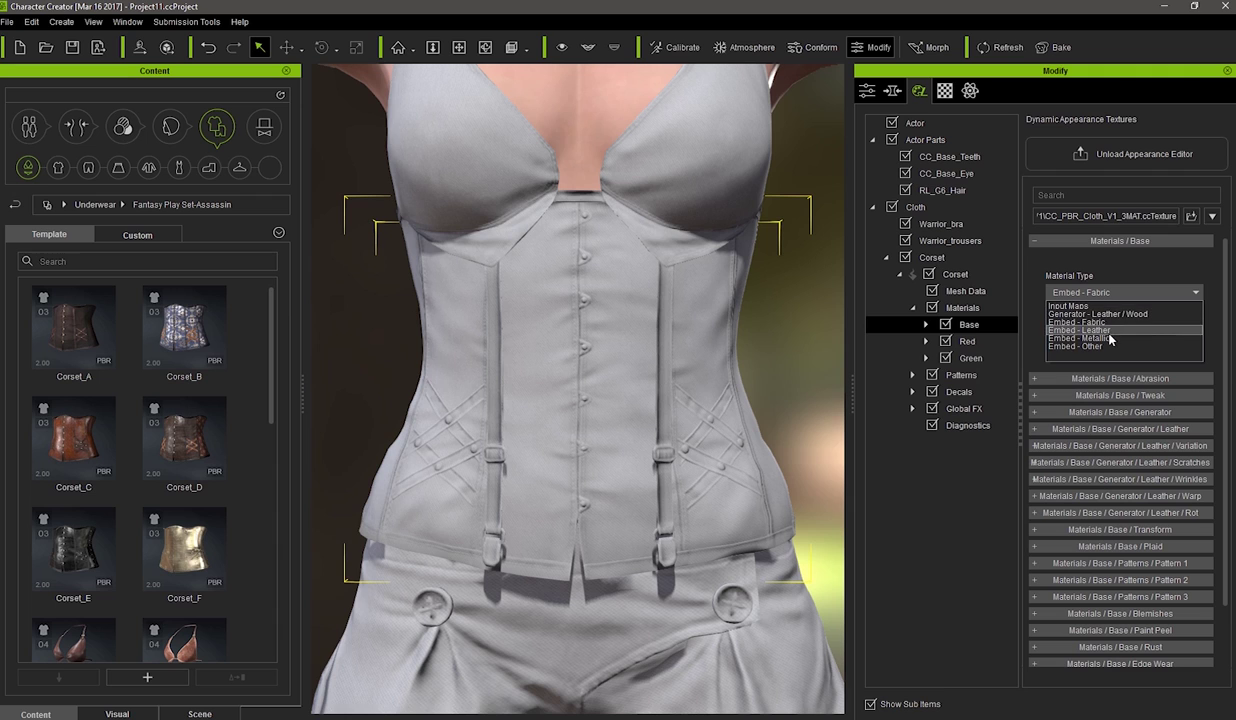
left_click(1109, 333)
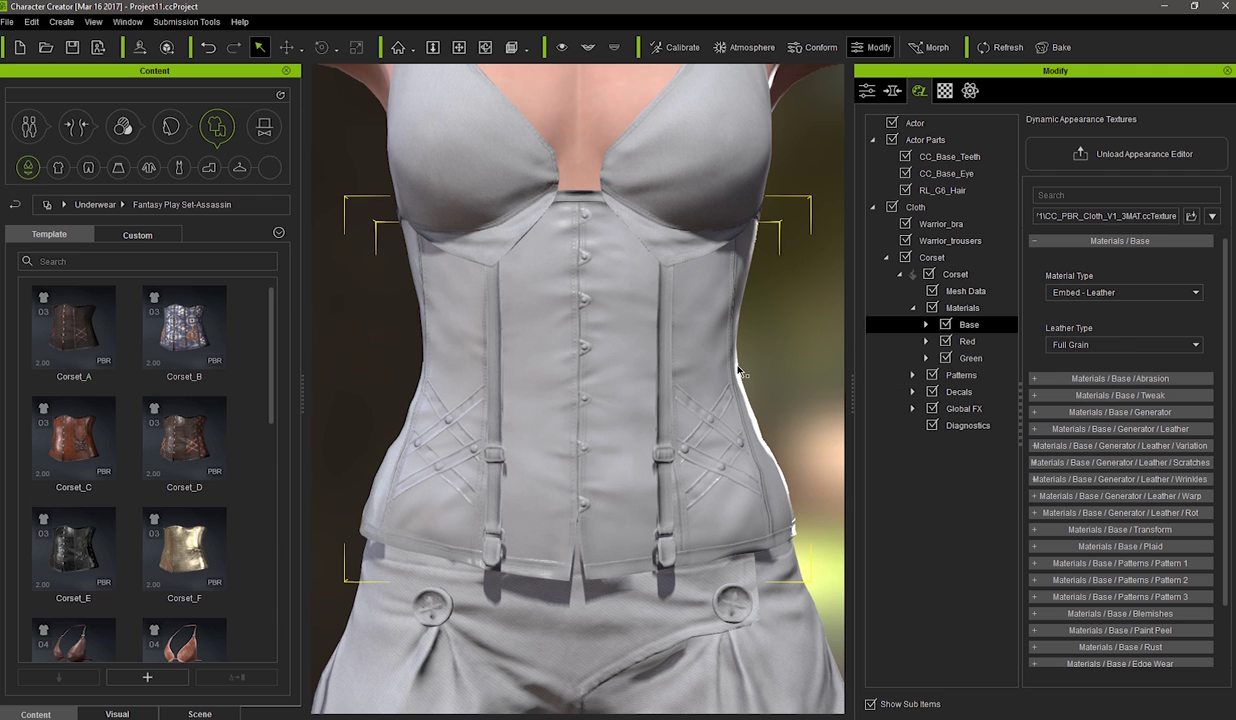
Set the color Contrast and Luminosity to 0.50 in the Base material's Tweak settings
left_click(925, 324)
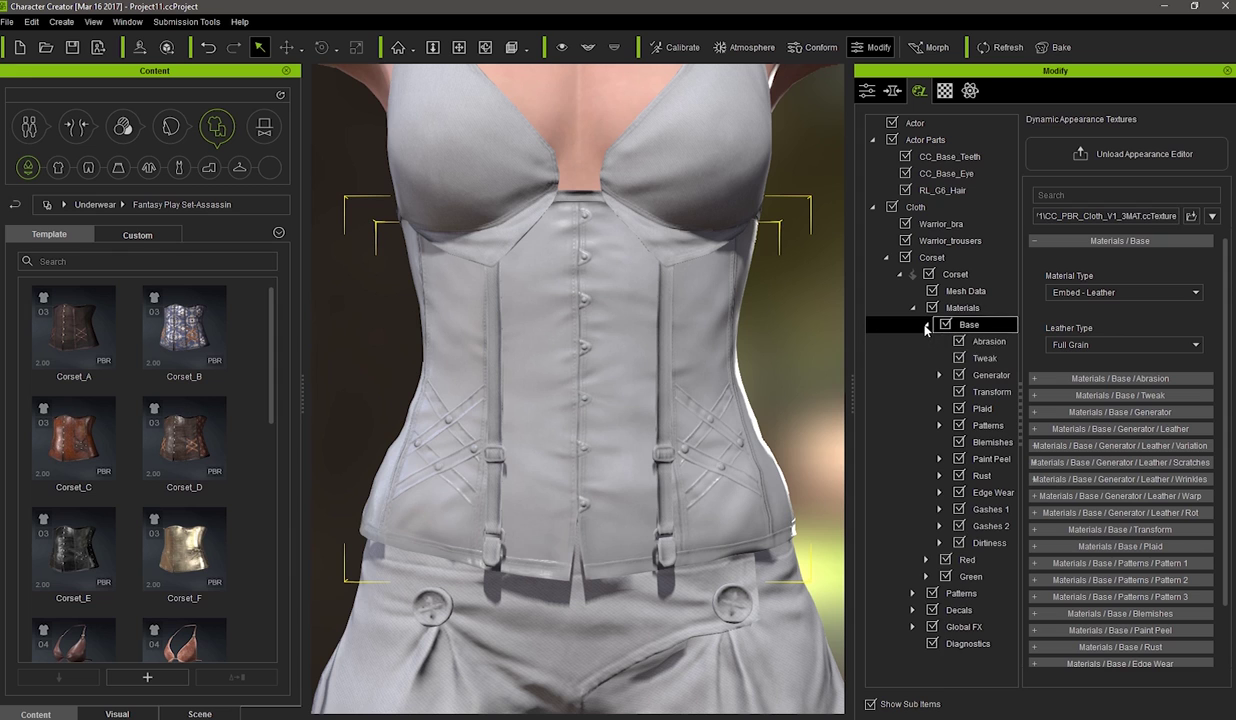
left_click(985, 358)
left_click(1101, 242)
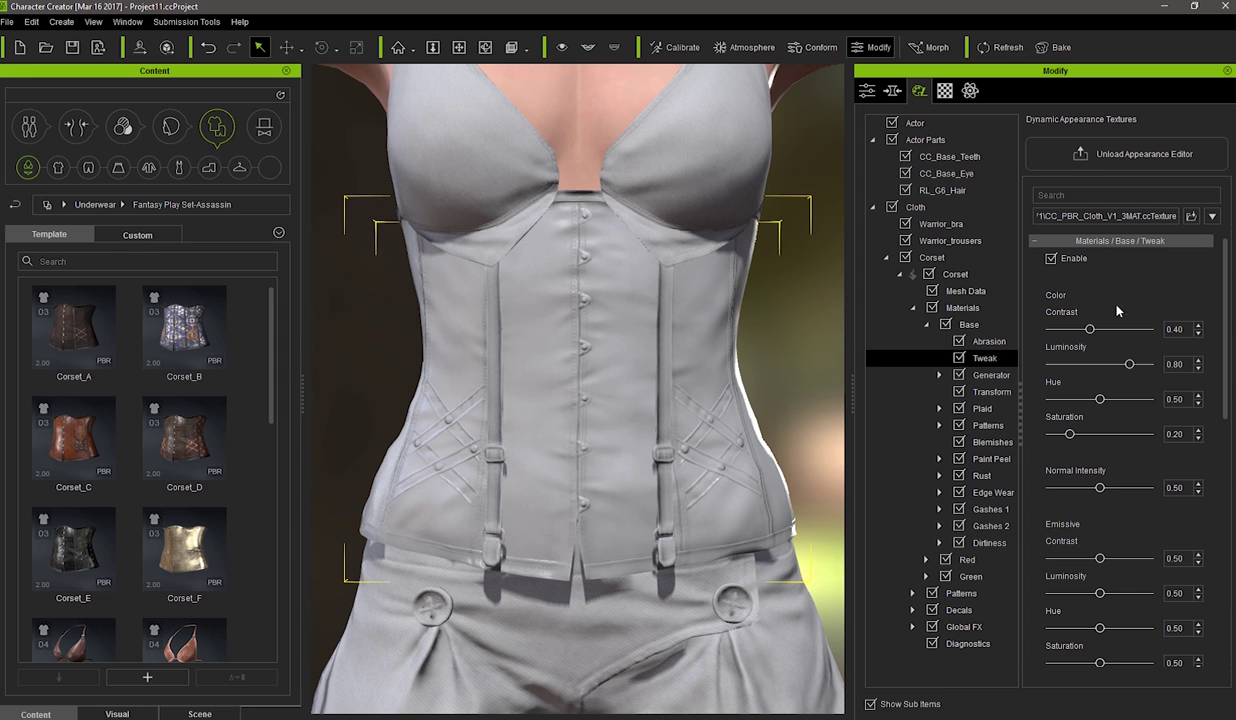
type("0.5")
key("Return")
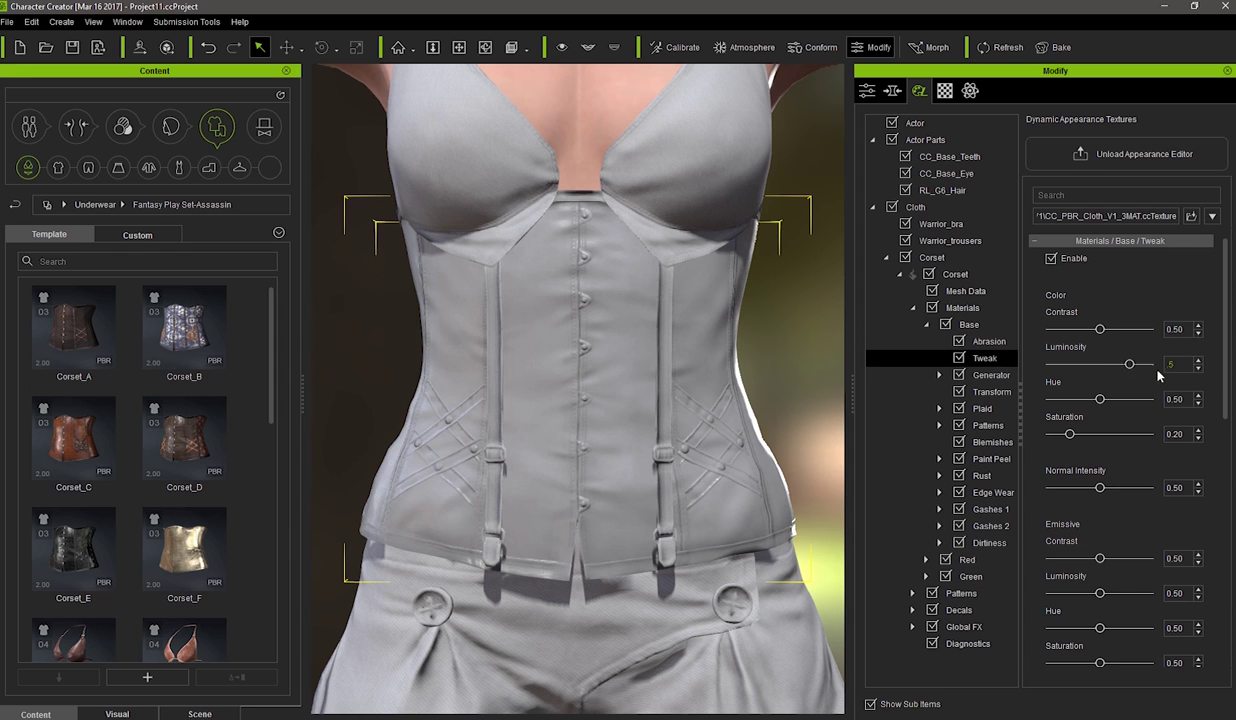
type("5")
key("Return")
Review the Base material's Transform settings, including Tiling
left_click(990, 392)
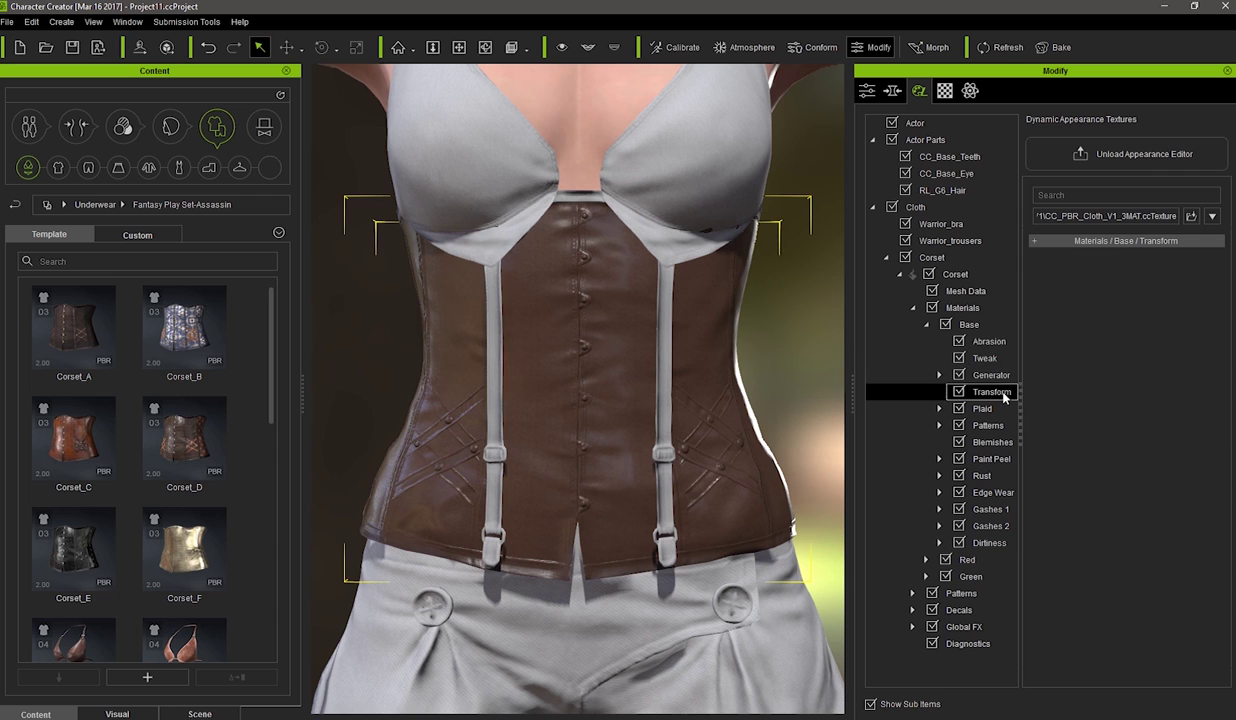
left_click(1010, 240)
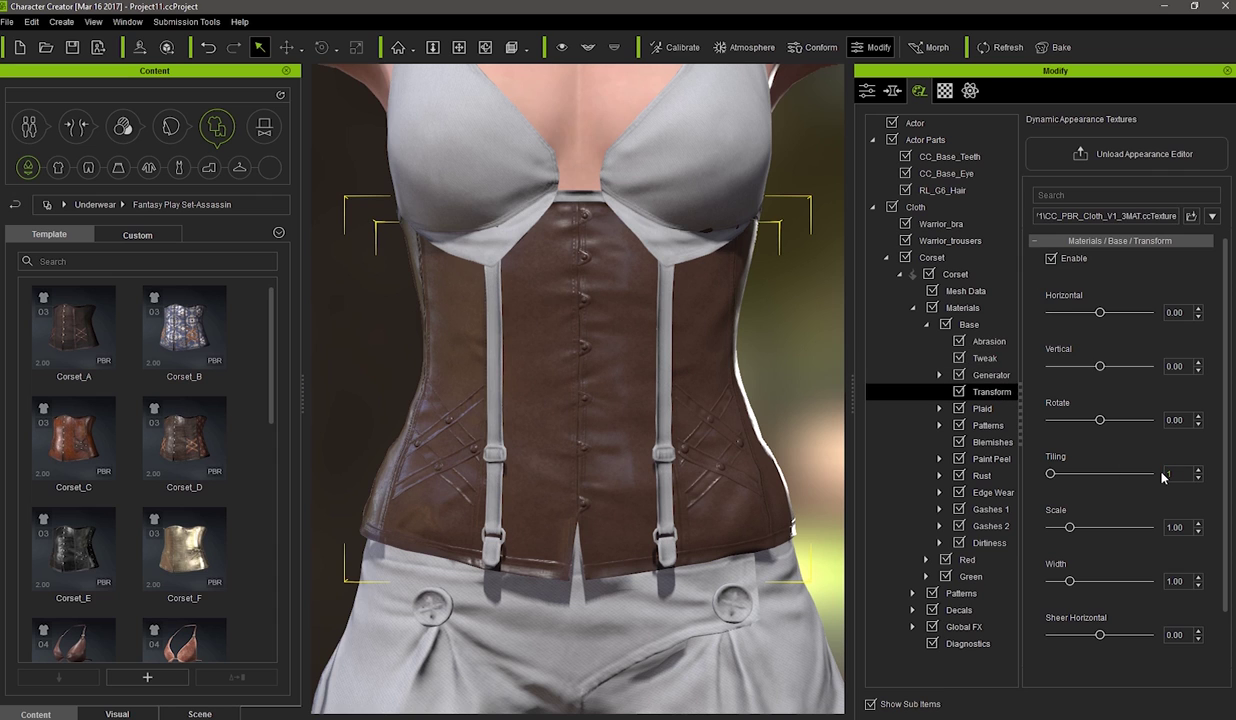
left_click(1053, 242)
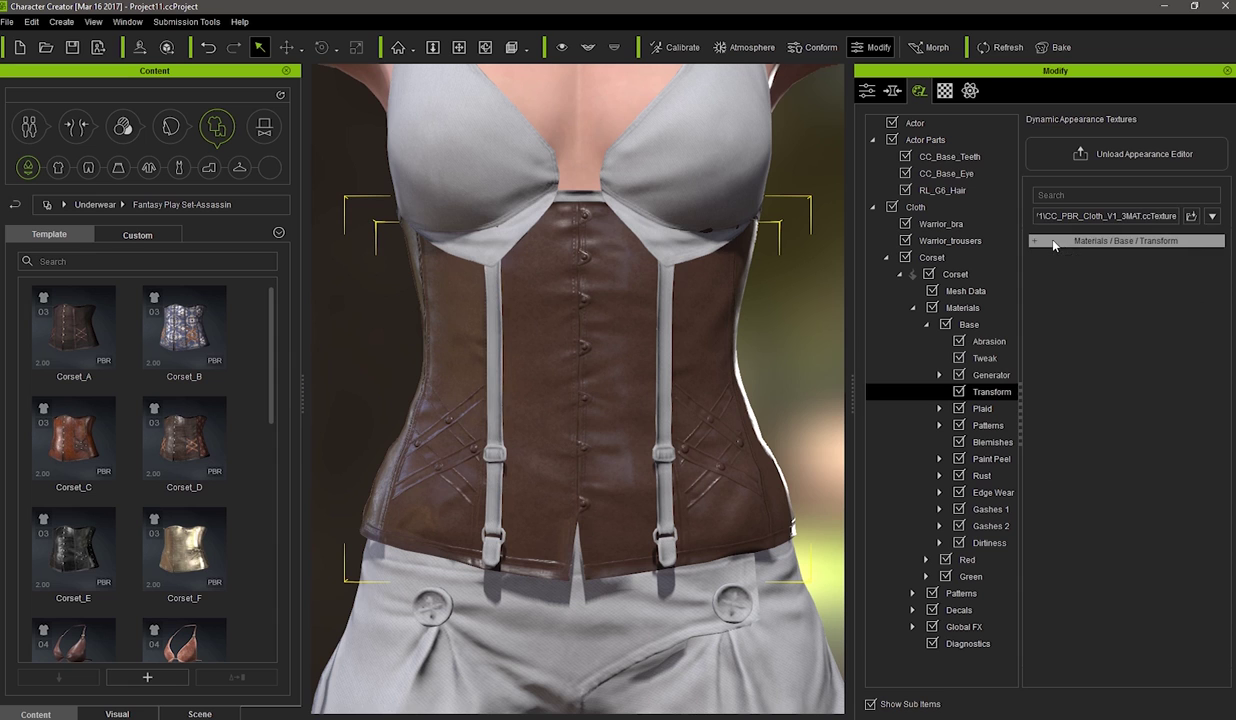
Set the Base material's Leather Type to Cordovan
left_click(1004, 327)
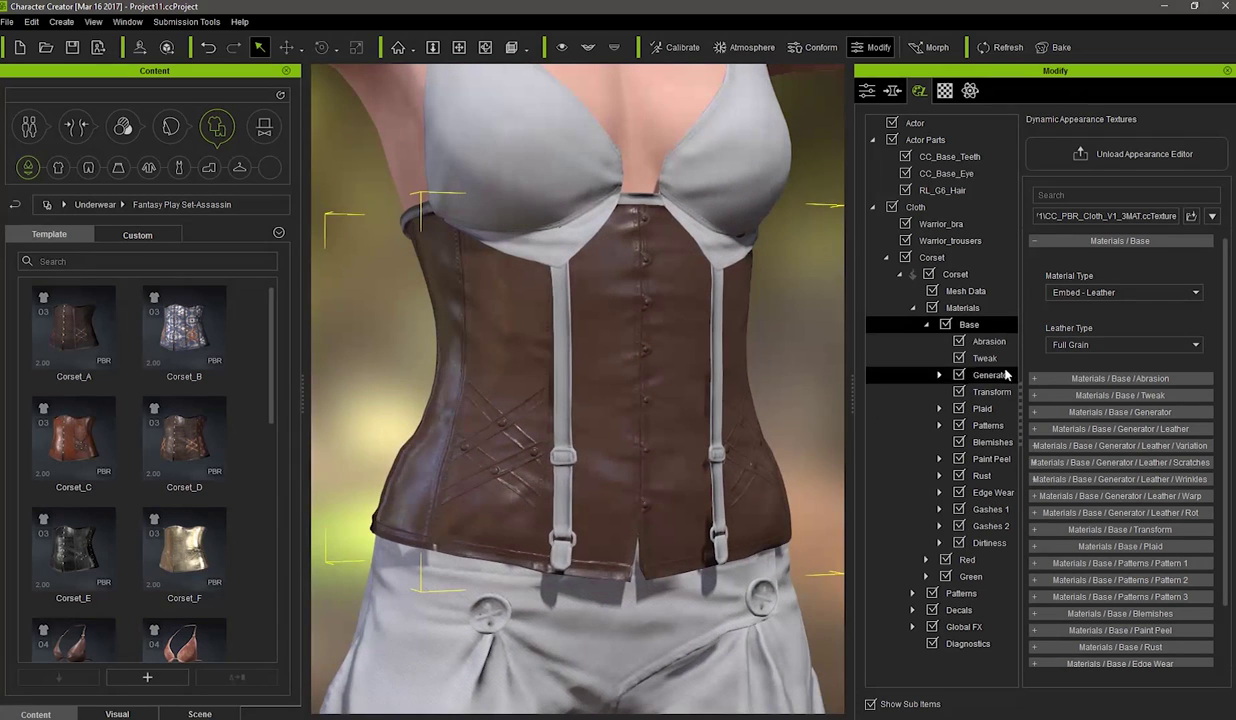
left_click(1040, 342)
left_click(1073, 363)
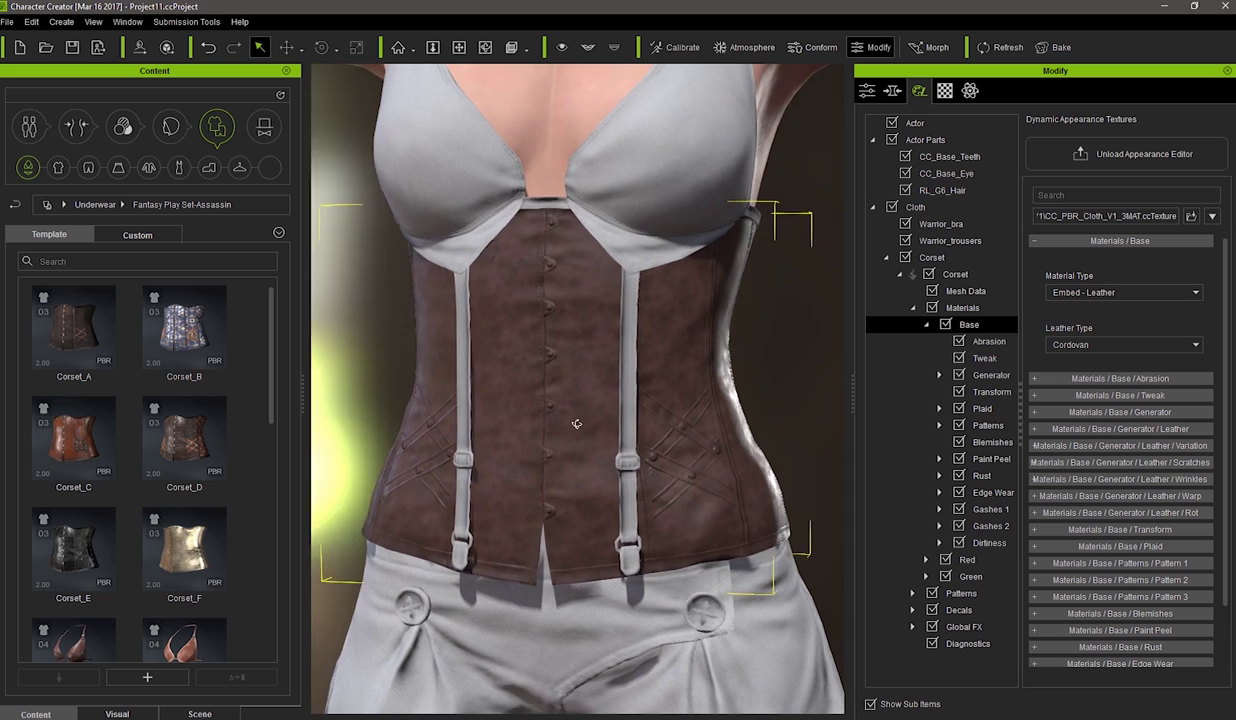
Change the Base material's Leather Type to Crocodile and check the corset's surface
left_click(1100, 345)
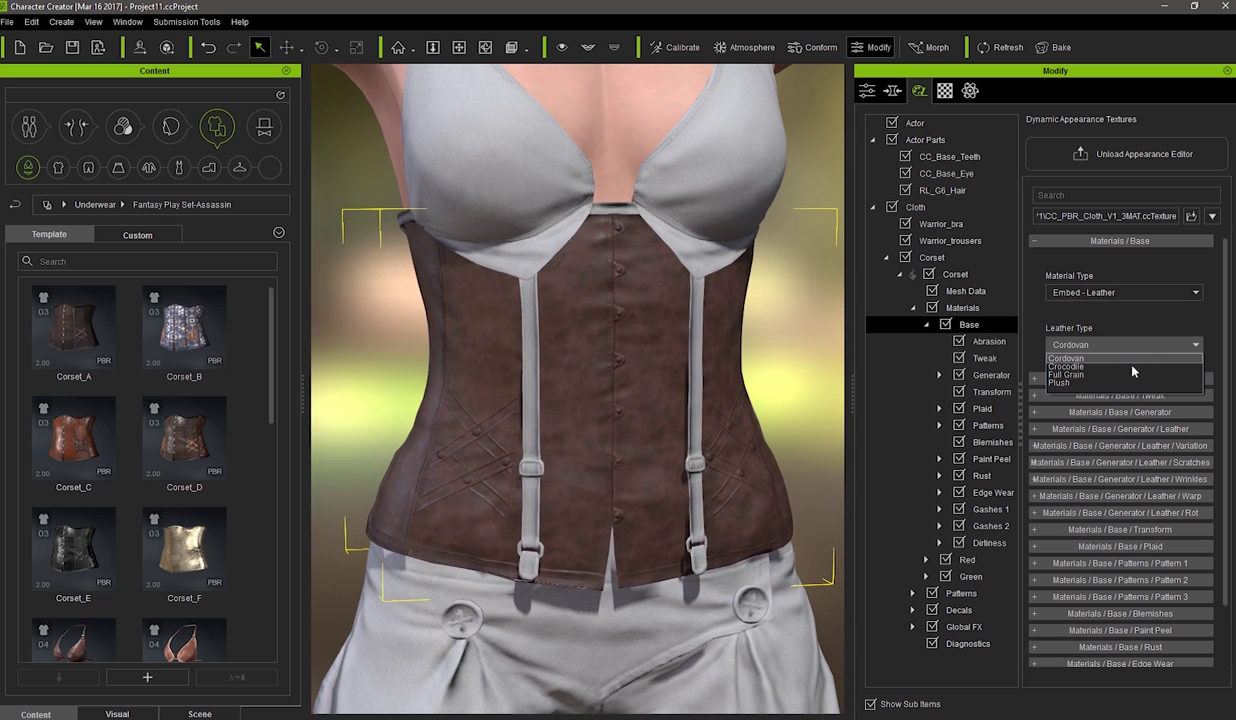
left_click(1090, 368)
right_click_drag(751, 396, 764, 450)
Switch the Base material's Leather Type to Plush and inspect the corset from another angle
left_click(1131, 346)
left_click(1060, 382)
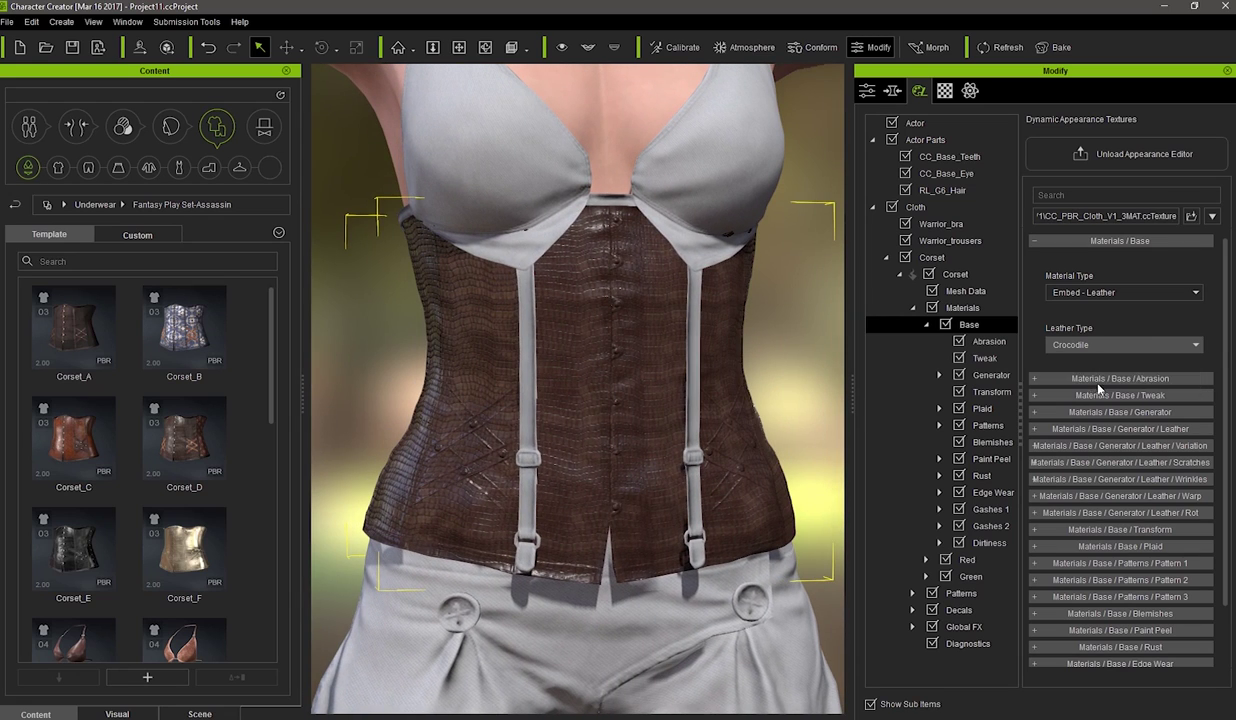
right_click_drag(728, 406, 607, 449)
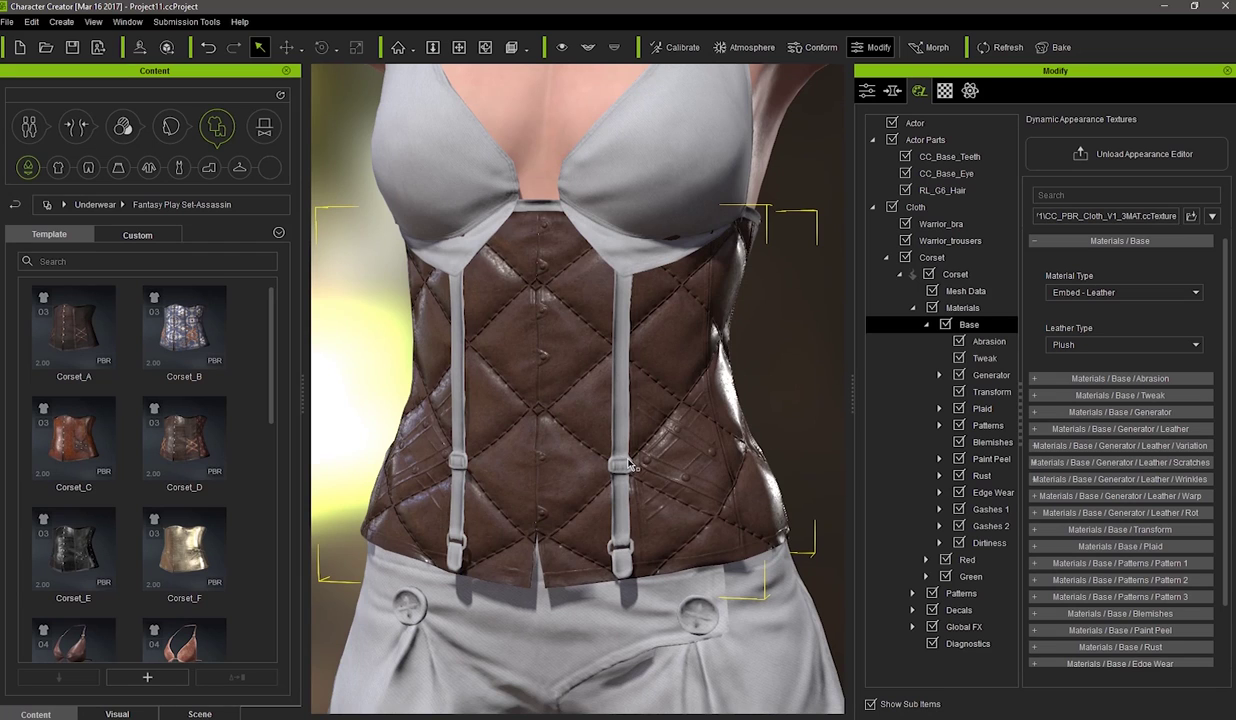
Set the Base material's Material Type to Generator - Leather / Wood, show the Generator category and inspect the corset
left_click(1073, 293)
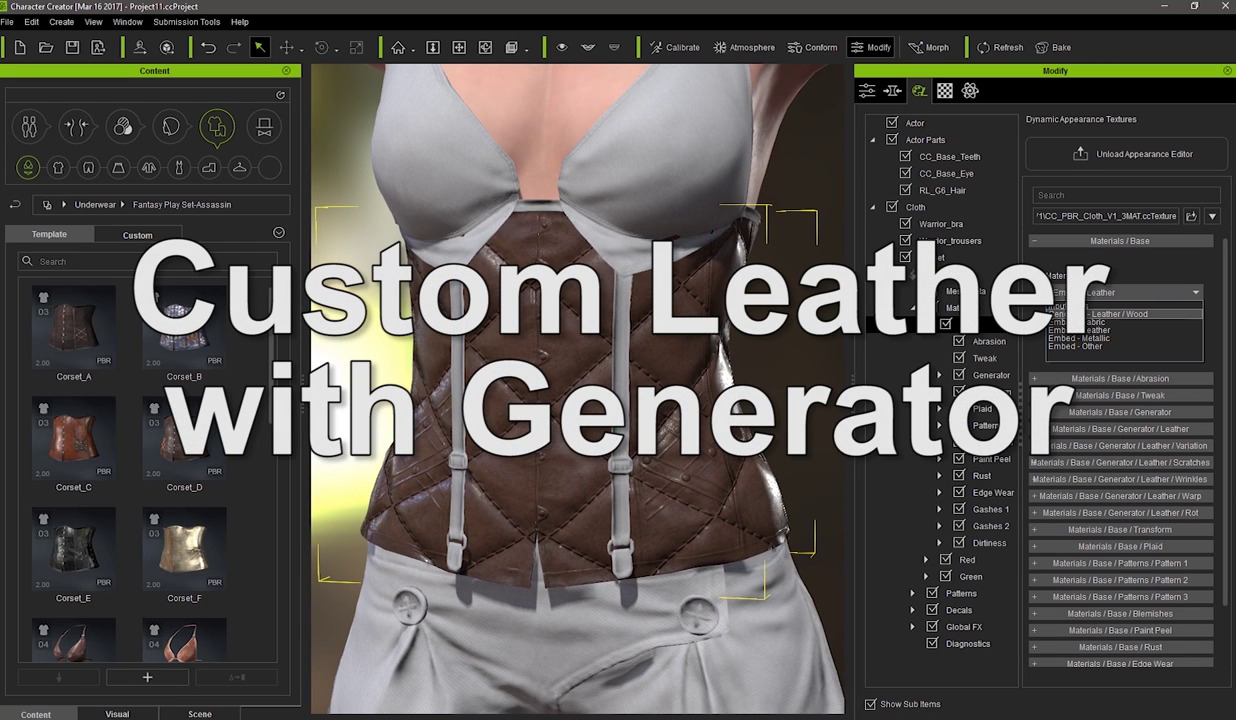
left_click(1100, 316)
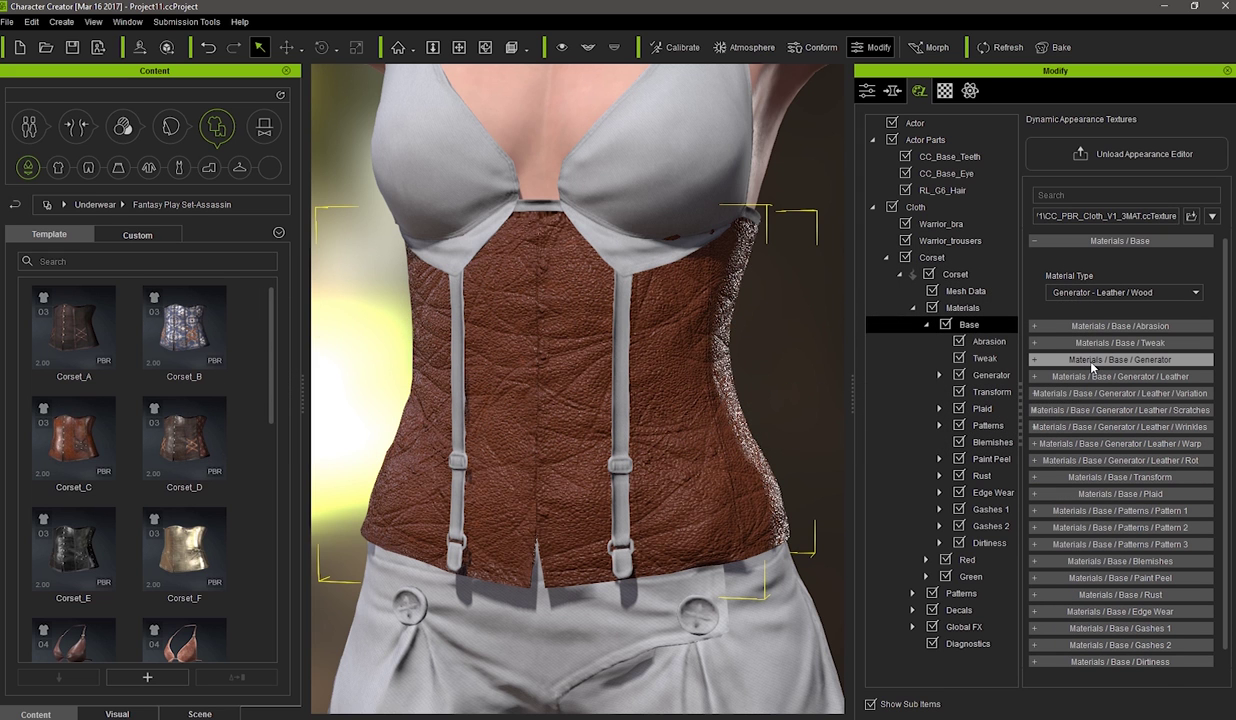
left_click(1092, 366)
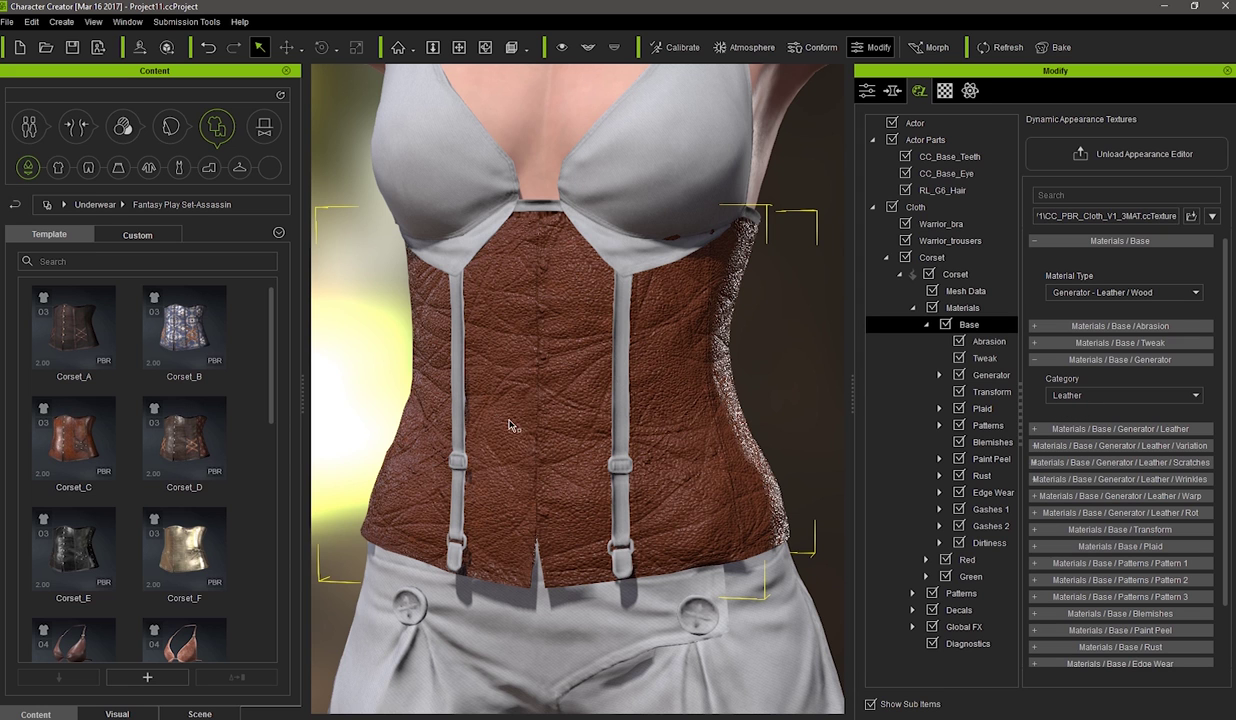
right_click_drag(500, 410, 672, 463)
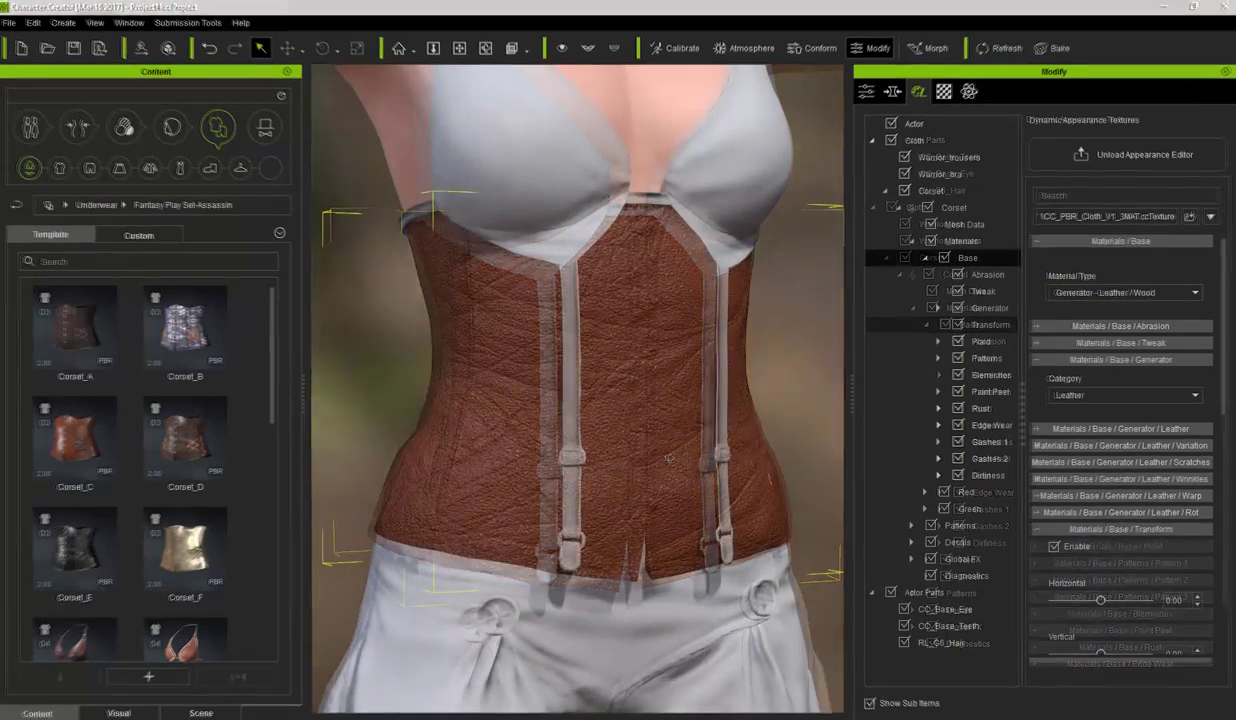
Collapse the Generator settings and reduce the leather generator's Warp slider to its minimum
left_click(1100, 291)
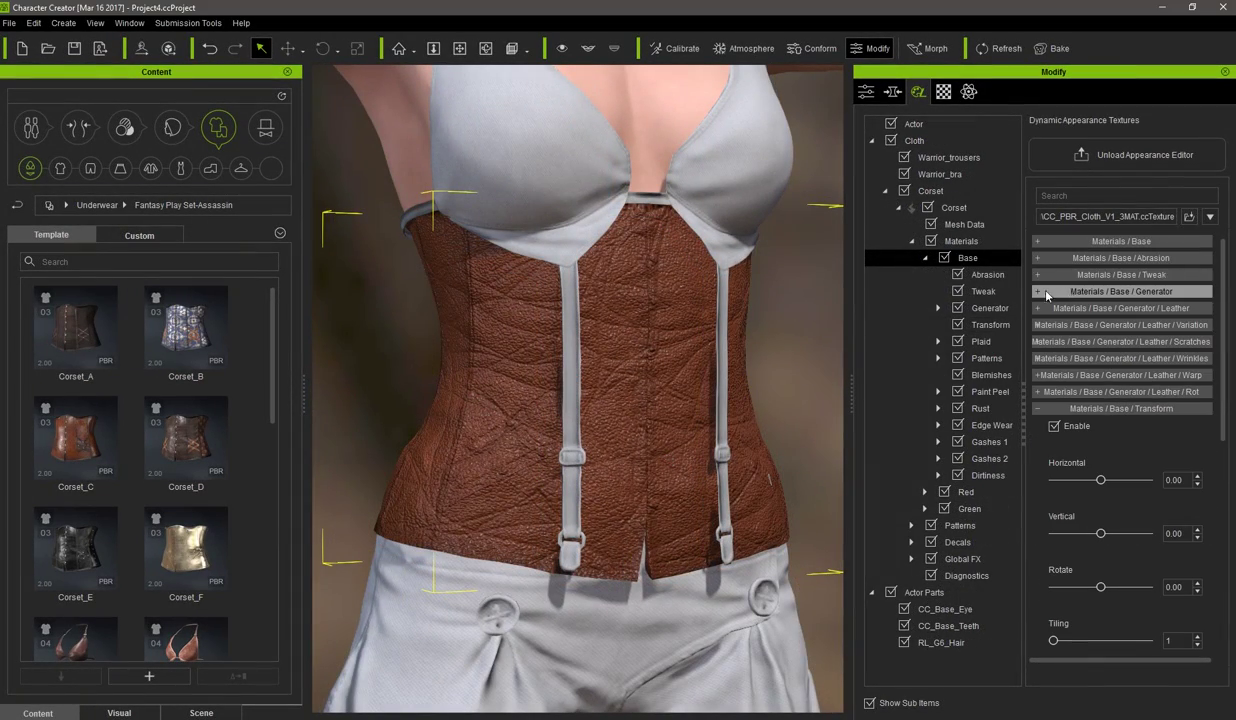
right_click_drag(714, 345, 754, 354)
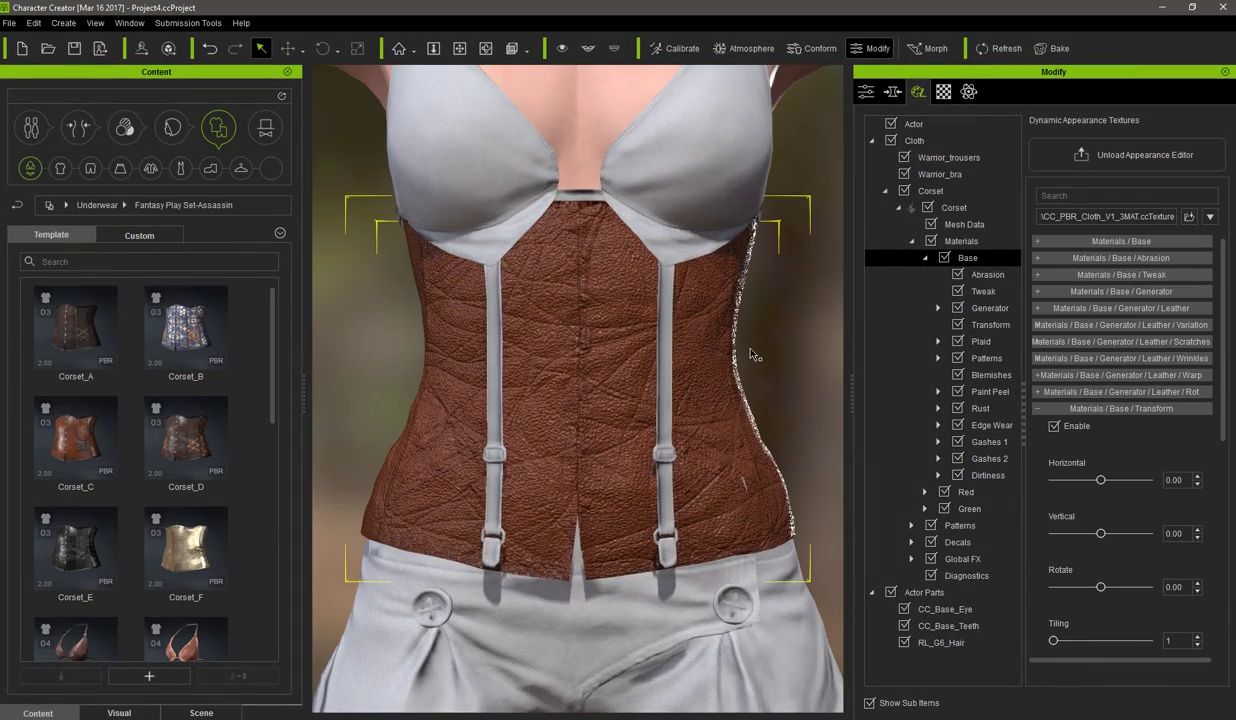
left_click(1106, 375)
left_click_drag(1101, 464, 977, 460)
left_click(1083, 376)
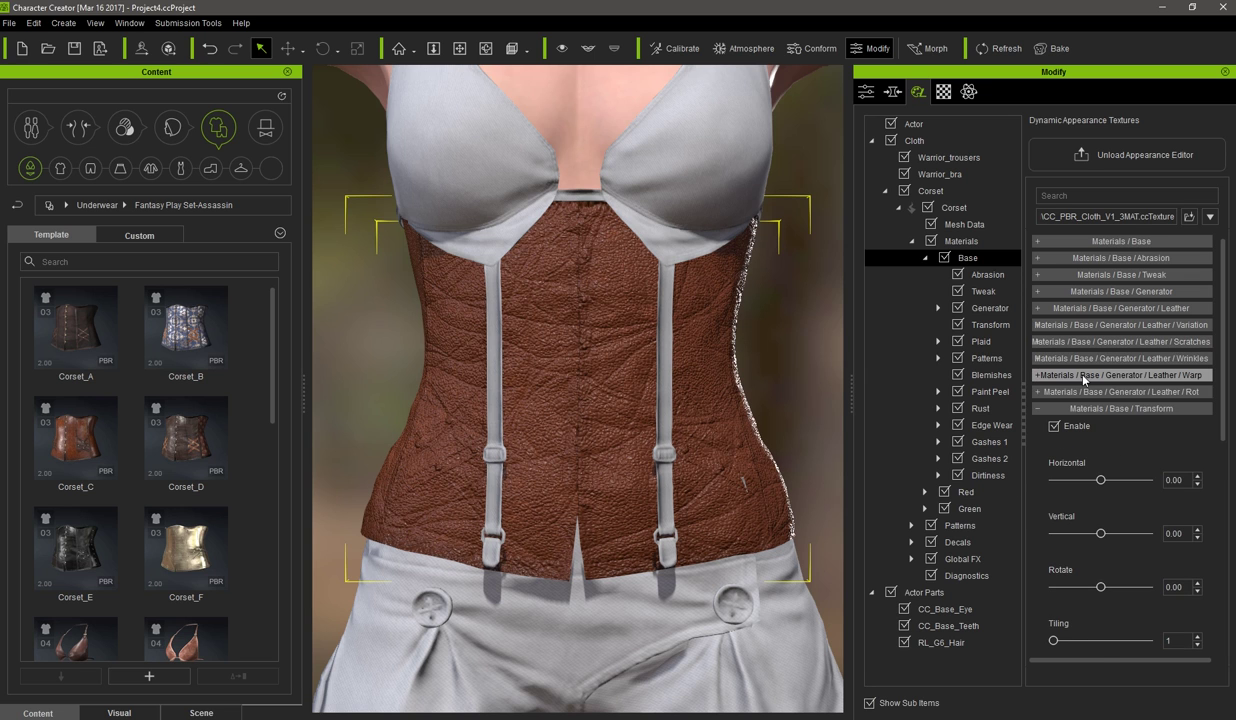
Reduce the Amount of the leather generator's Wrinkles to its minimum
left_click(1097, 359)
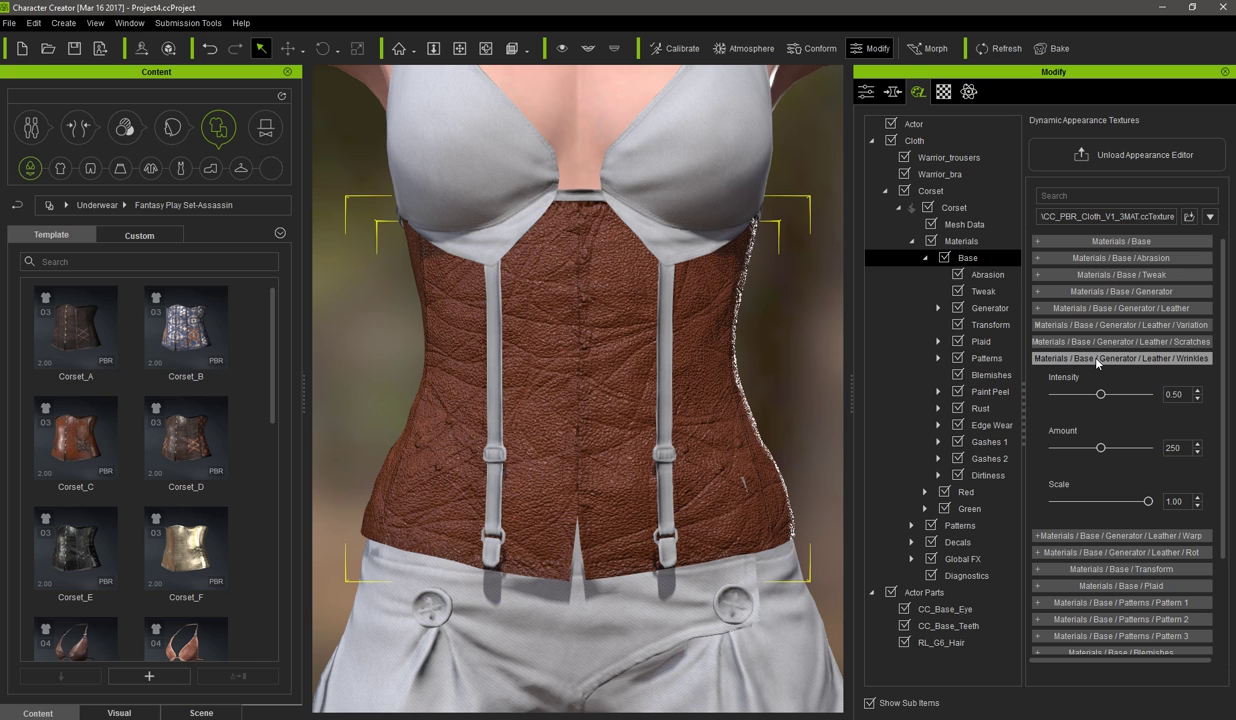
left_click_drag(1100, 447, 997, 455)
left_click(1080, 359)
Reduce the Amount of the leather generator's Scratches to 0
left_click(1078, 341)
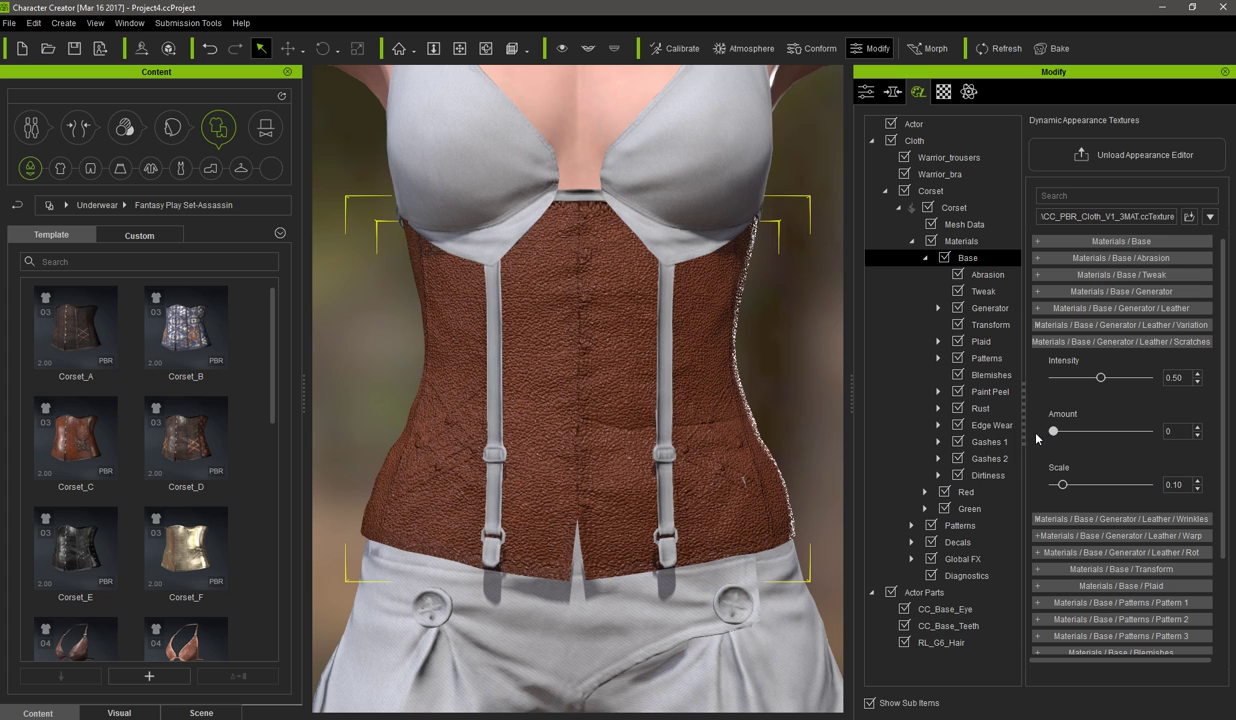
left_click(1080, 343)
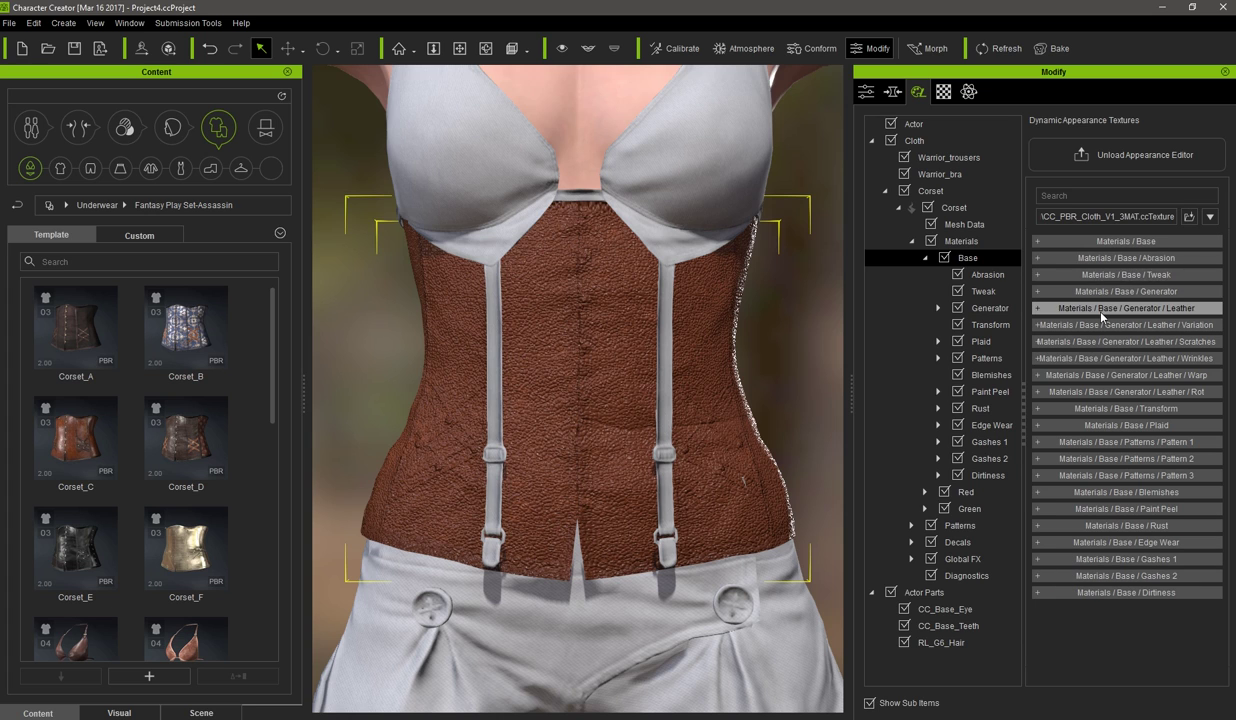
Set the leather generator's Type to Snake and inspect the corset from different angles
left_click(1068, 307)
right_click_drag(760, 402, 772, 430)
left_click(1062, 343)
left_click(1062, 369)
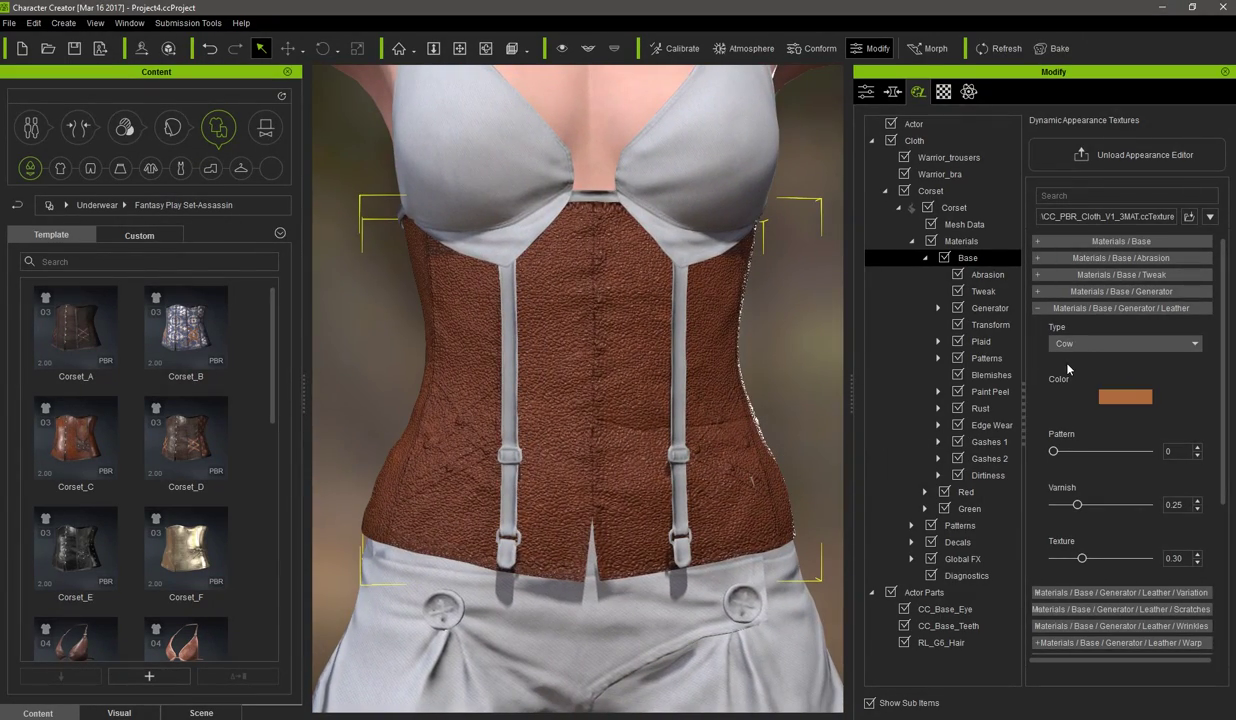
right_click_drag(750, 360, 498, 374)
left_click_drag(497, 374, 783, 405)
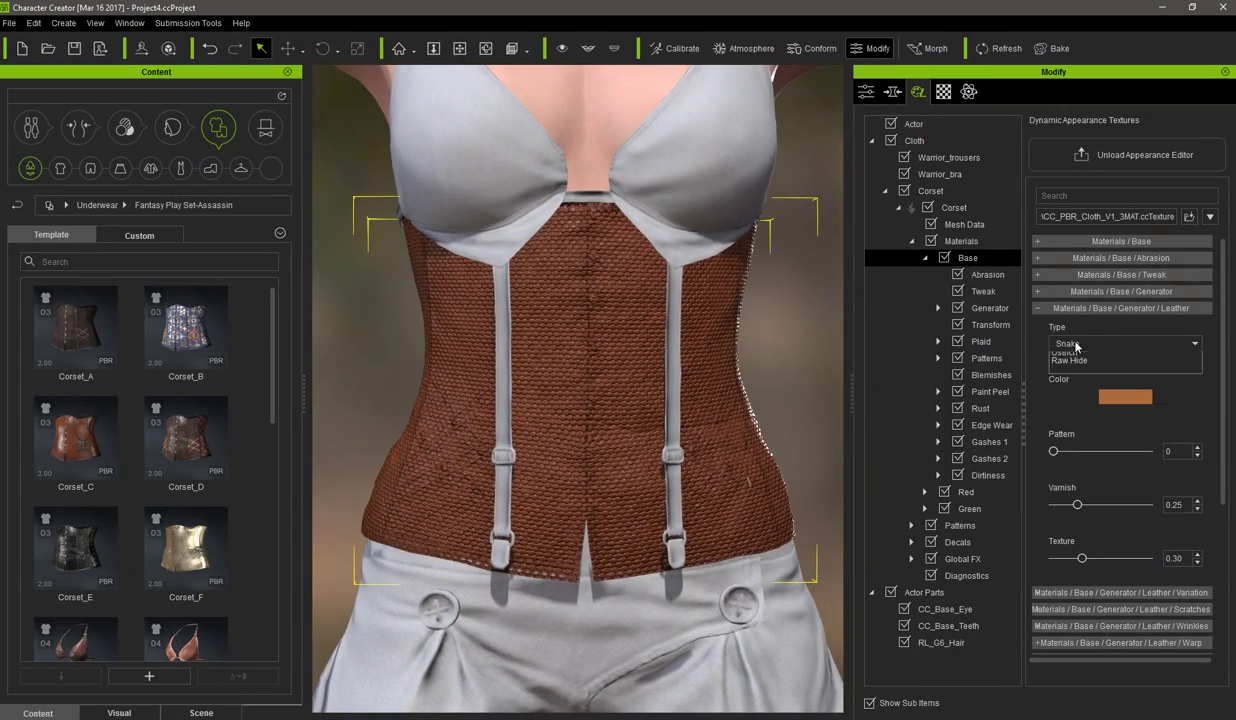
Try the Crocodile type for the leather generator and view the corset from the side
left_click(1062, 343)
left_click(1075, 377)
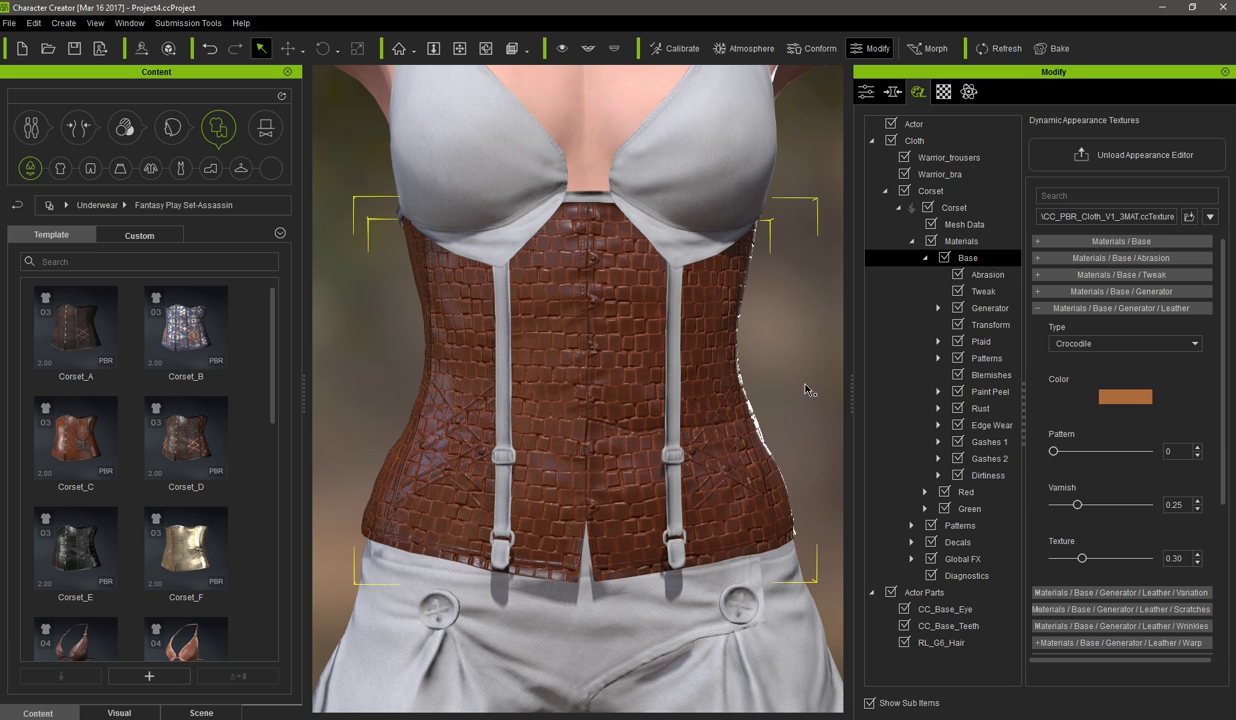
right_click_drag(824, 390, 1086, 392)
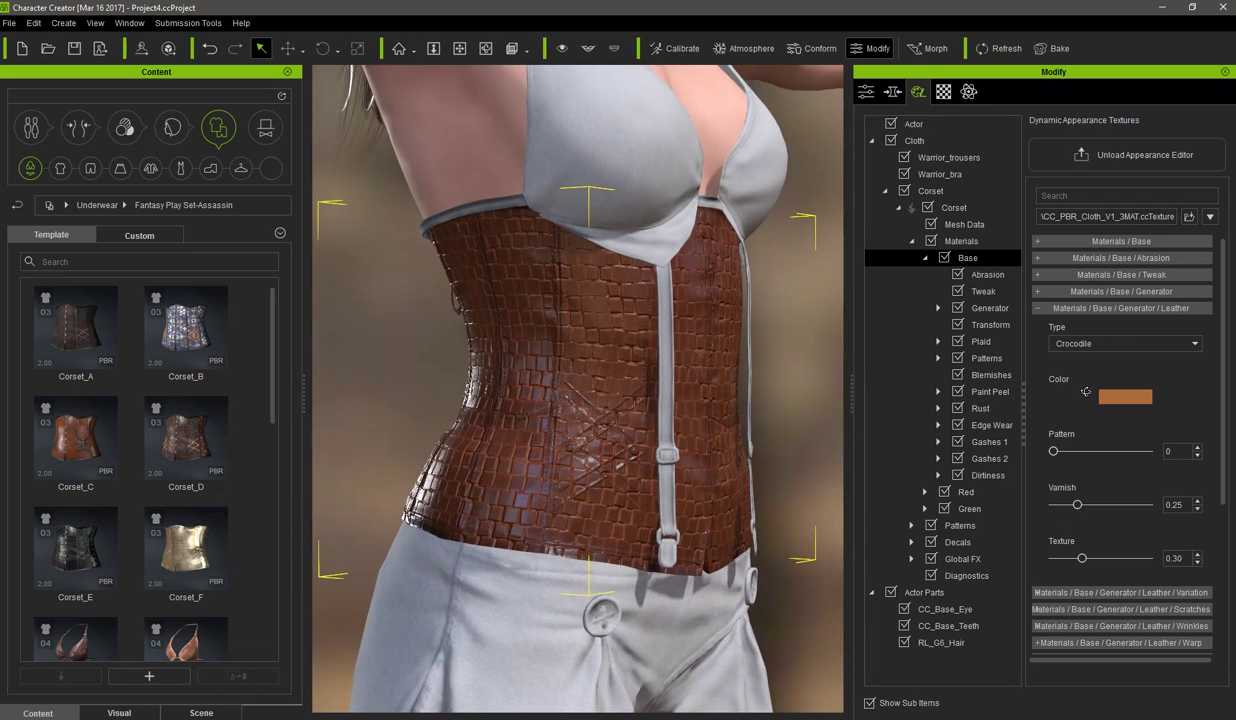
Switch the leather generator's Type to Ostrich and inspect the corset from the front
left_click(1117, 348)
left_click(1100, 381)
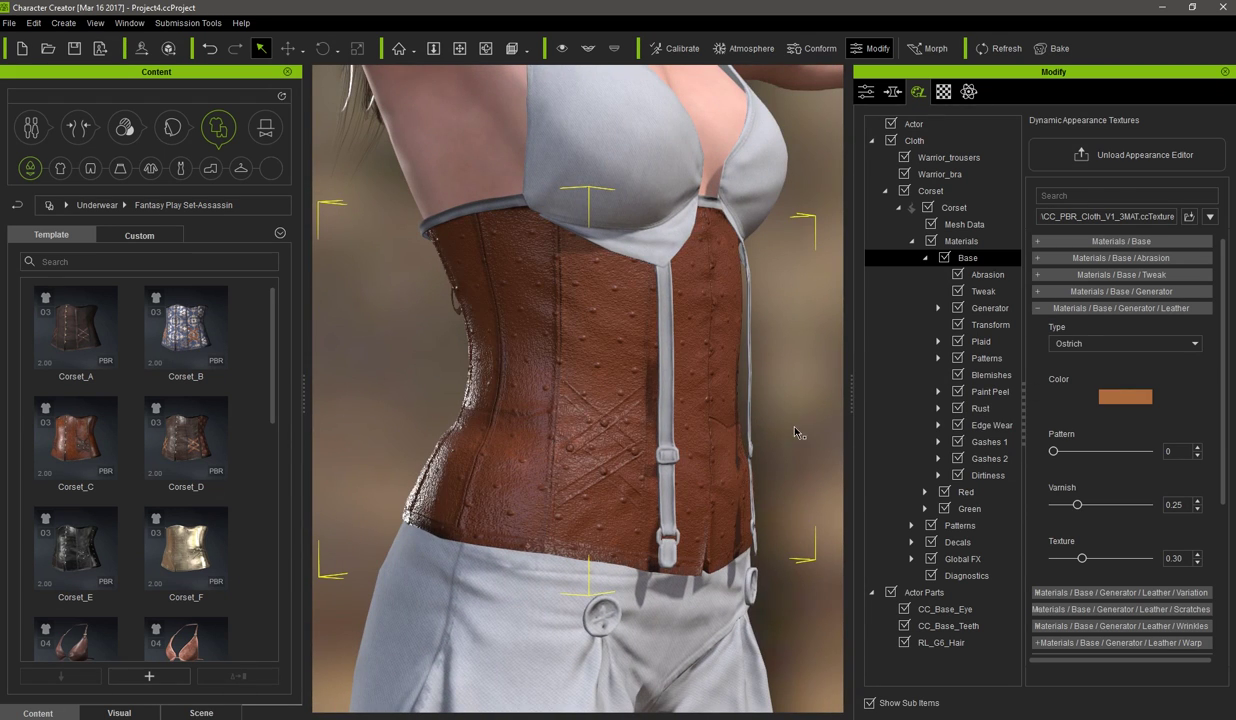
right_click_drag(795, 432, 502, 432)
Switch the leather generator's Type to Raw Hide, inspect the corset and reset the view to the front
left_click(1077, 348)
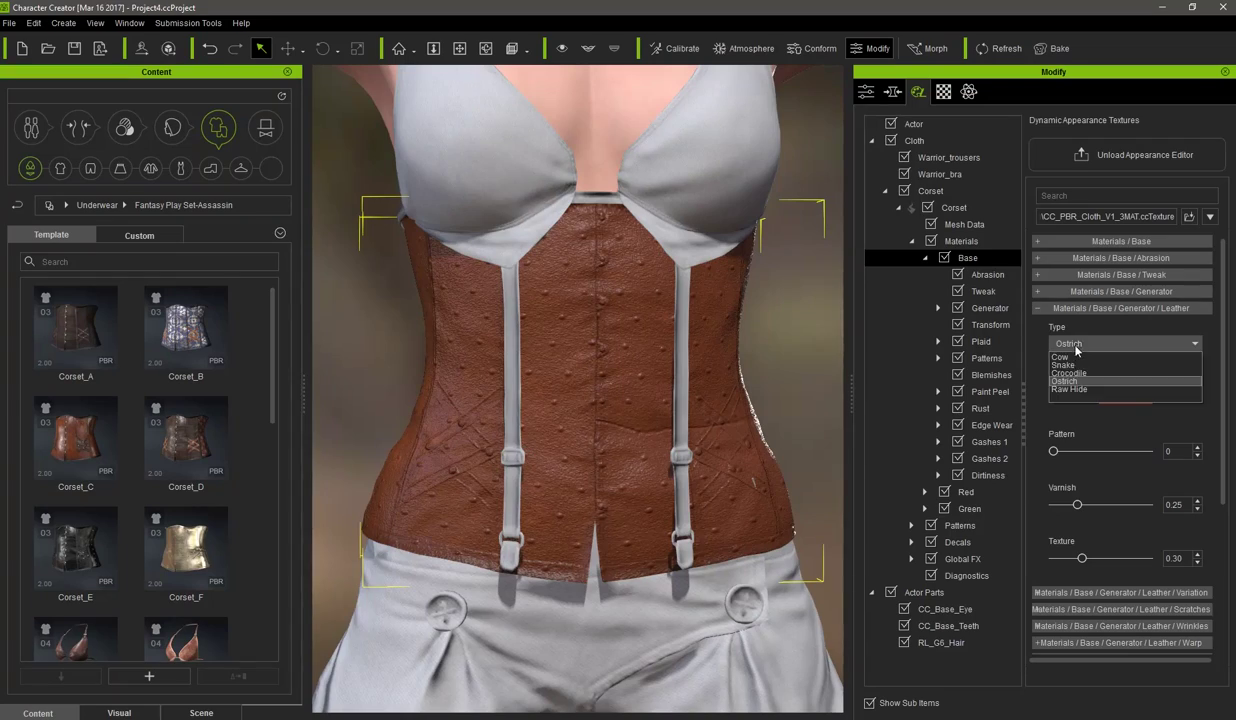
left_click(1070, 389)
left_click_drag(718, 368, 617, 457)
right_click_drag(617, 458, 765, 434)
key("f")
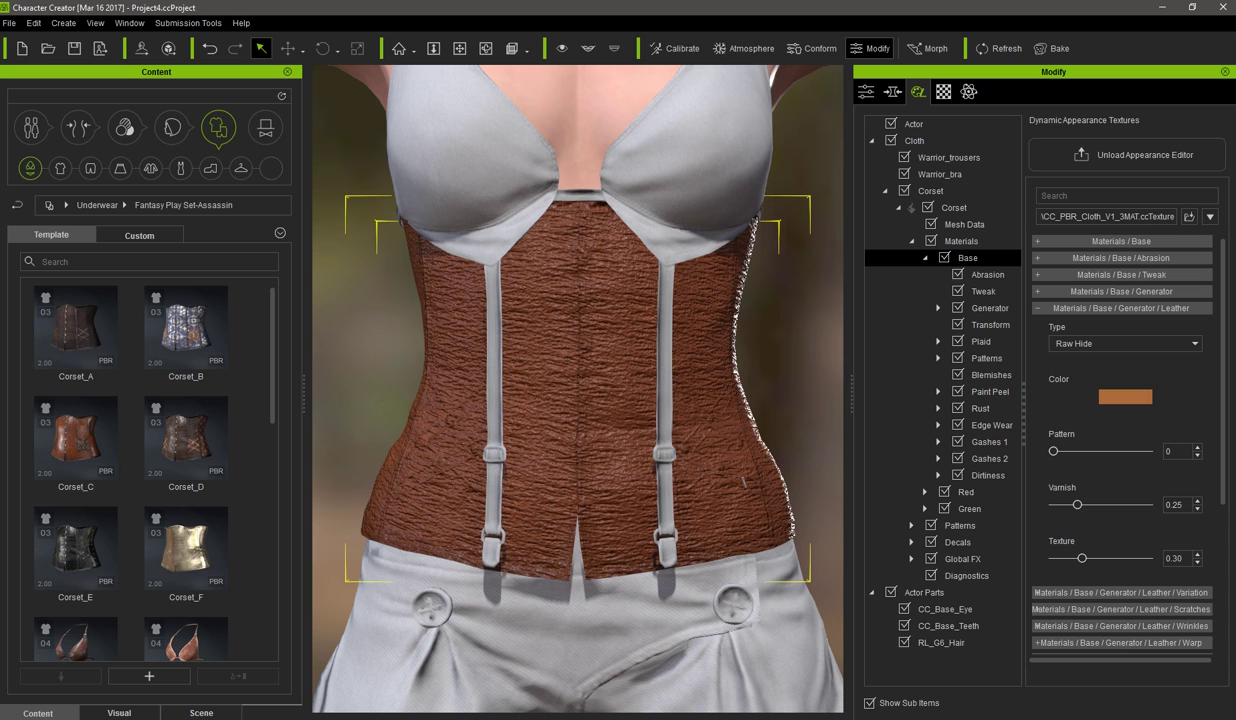
Set the leather generator's Type to Crocodile and change its Color to a less saturated tan brown
left_click(1125, 343)
left_click(1078, 381)
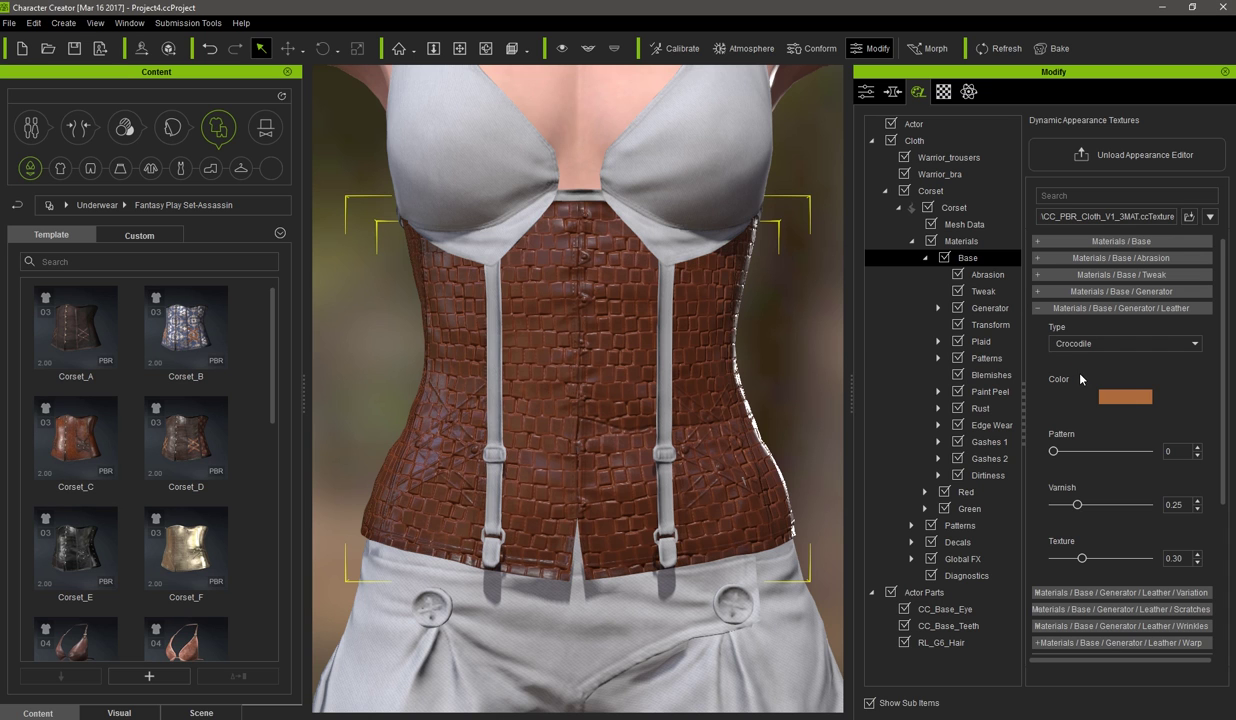
left_click(1117, 400)
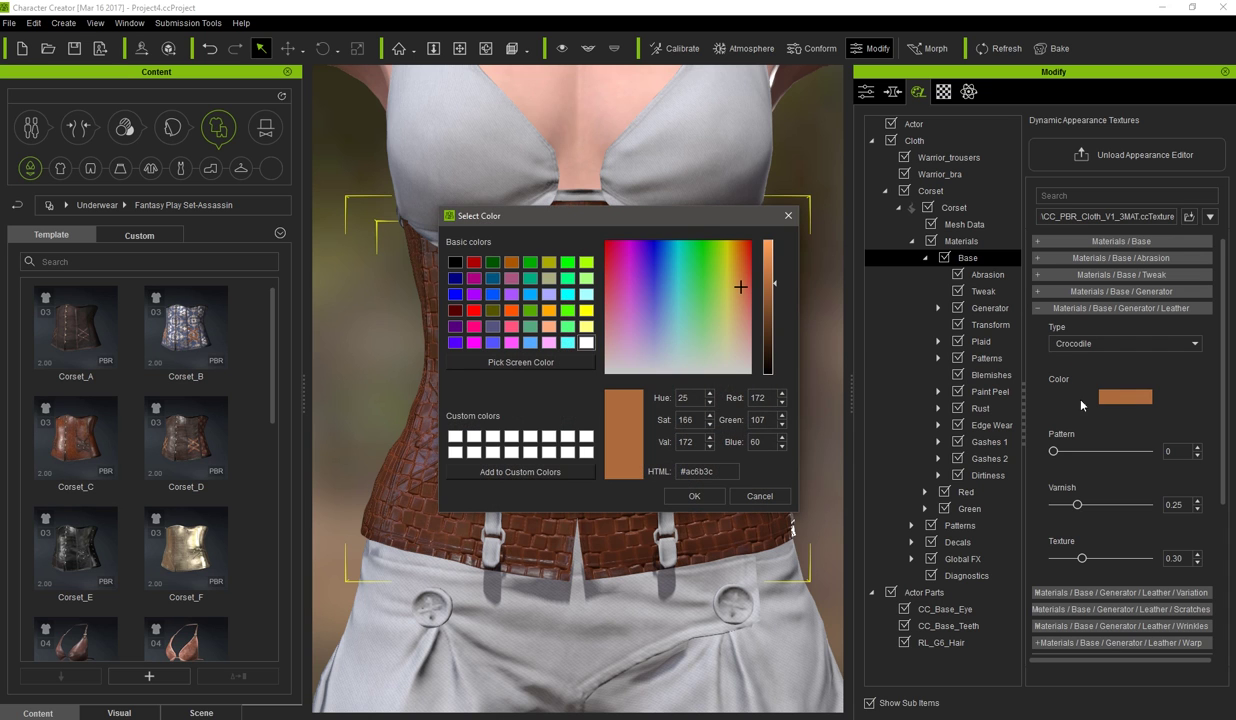
left_click(742, 324)
left_click(694, 496)
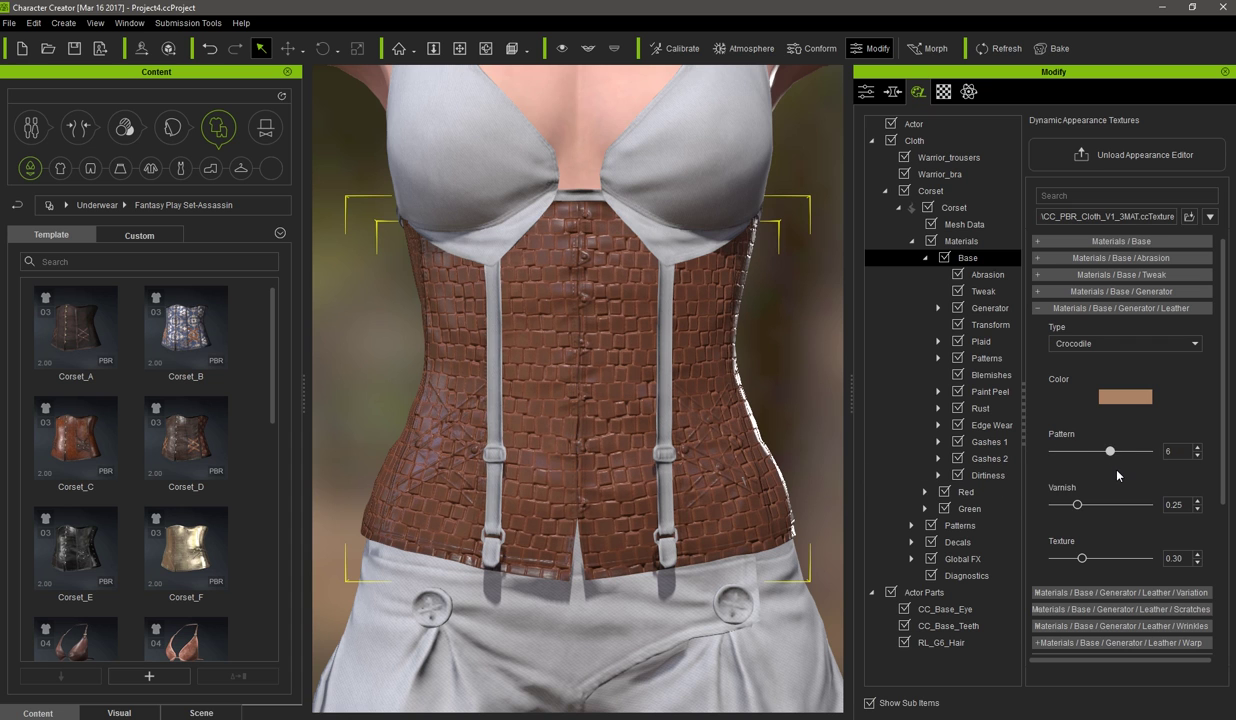
Set the crocodile leather's Pattern to 1 and its Varnish to 0.53, checking the gloss from an angled view
left_click(1172, 451)
left_click_drag(1080, 507, 1106, 513)
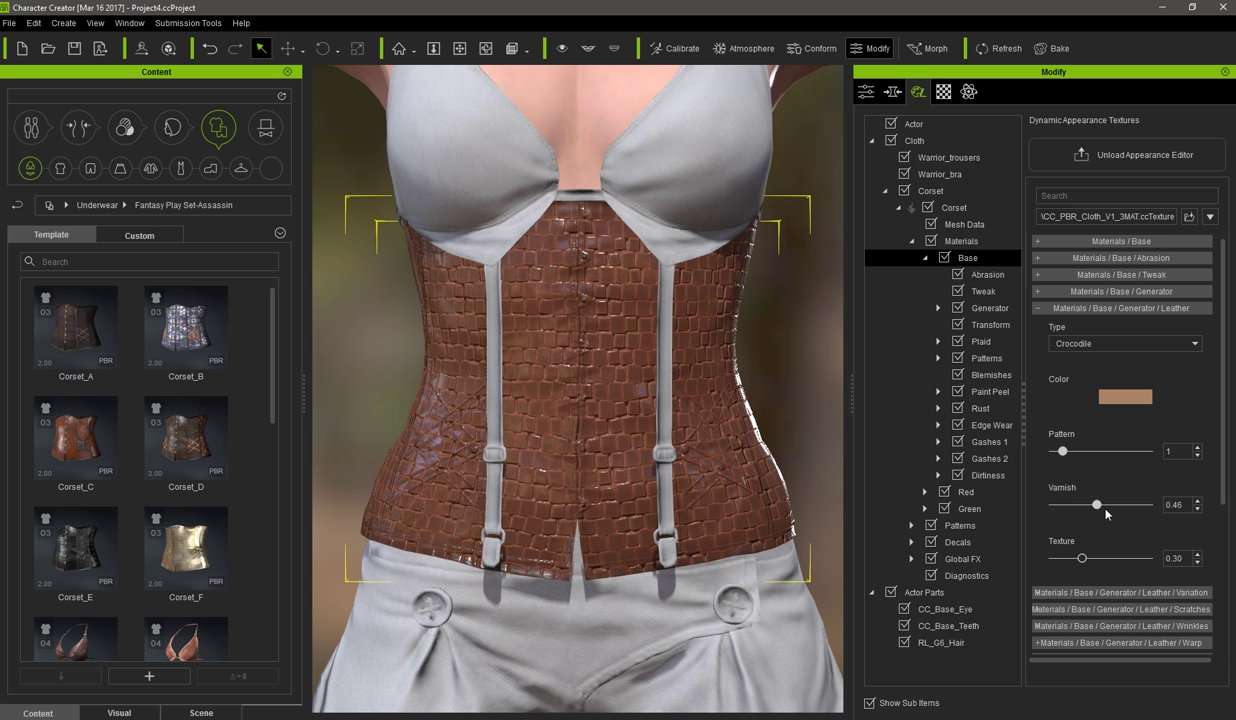
right_click_drag(757, 318, 621, 500)
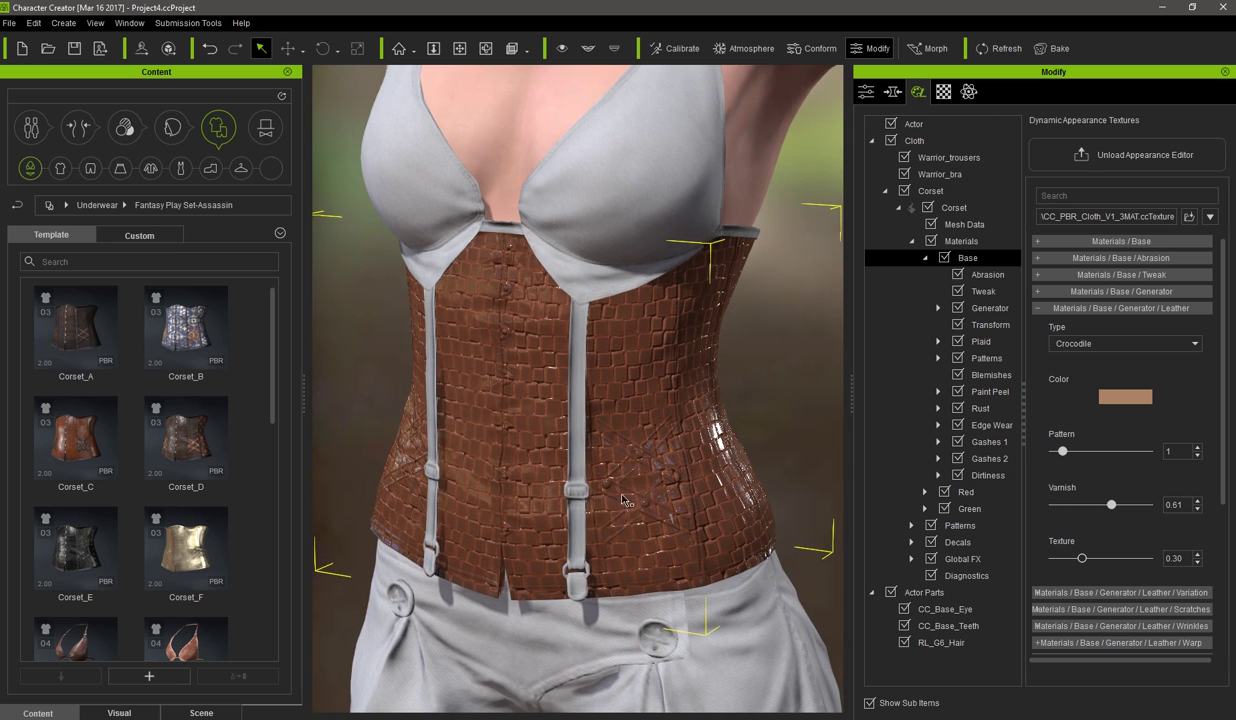
key("e")
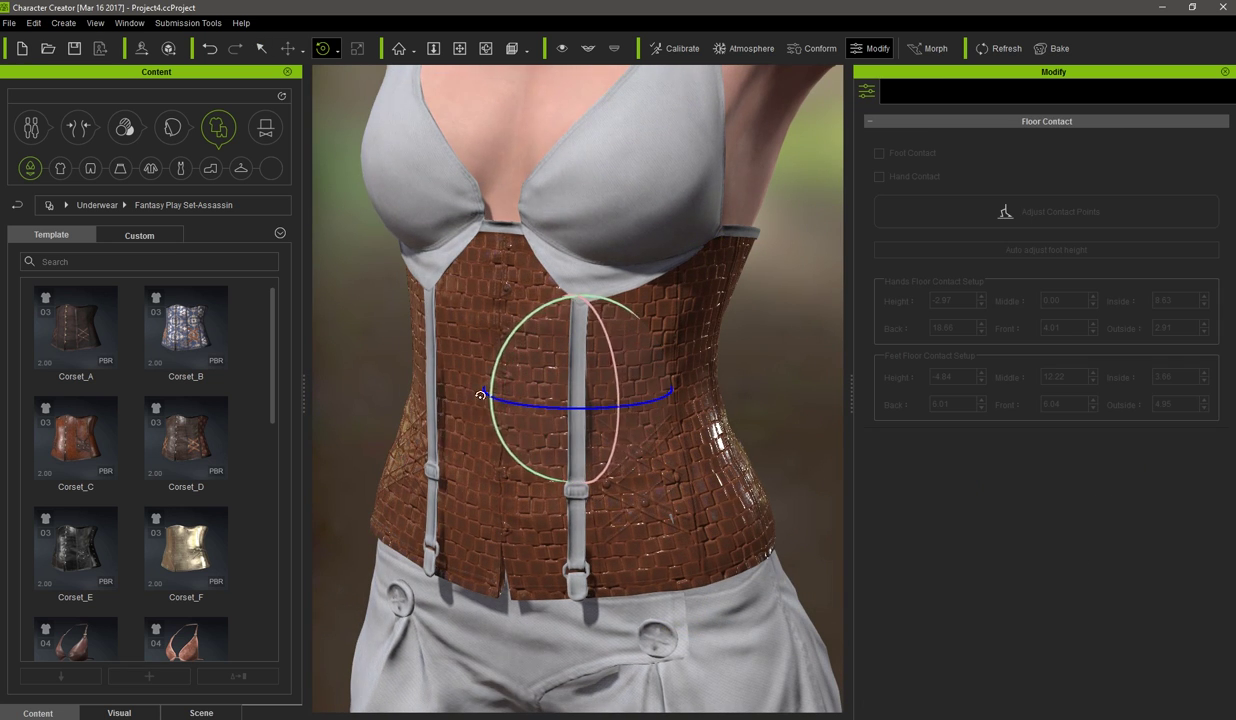
key("q")
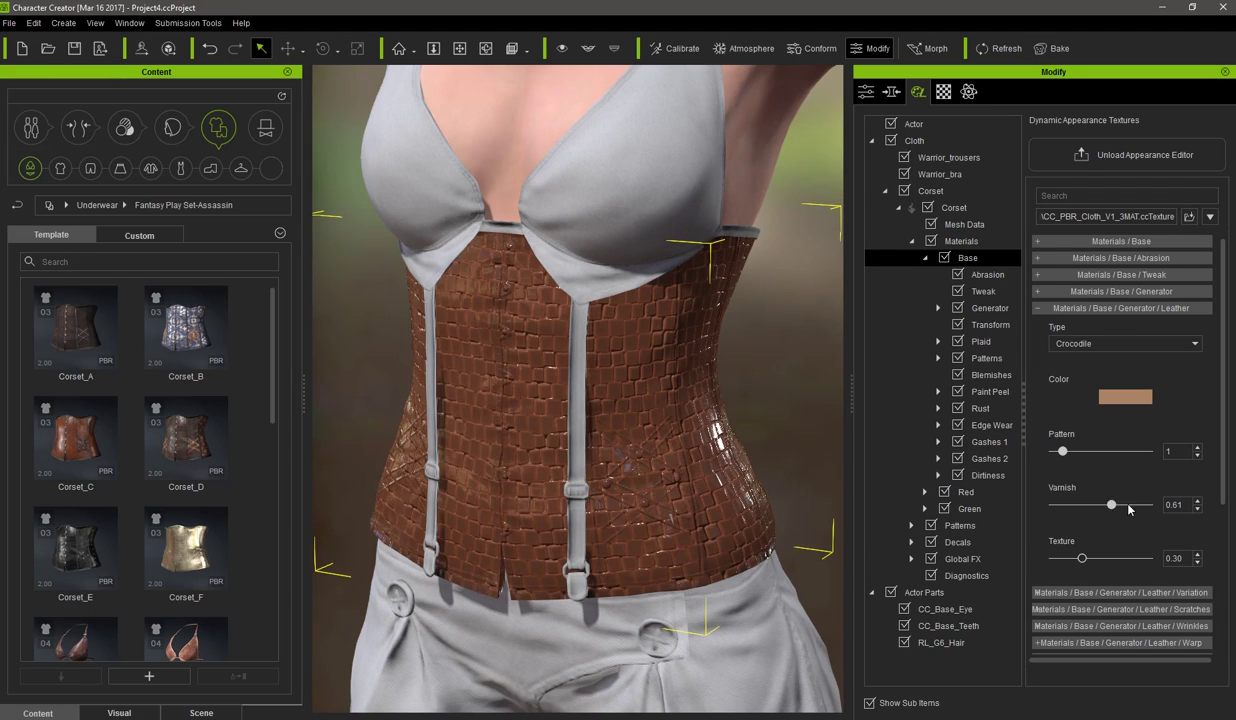
left_click_drag(1111, 505, 1105, 506)
mouse_move(1078, 505)
left_mouse_down()
mouse_move(1042, 506)
mouse_move(1091, 515)
left_mouse_up()
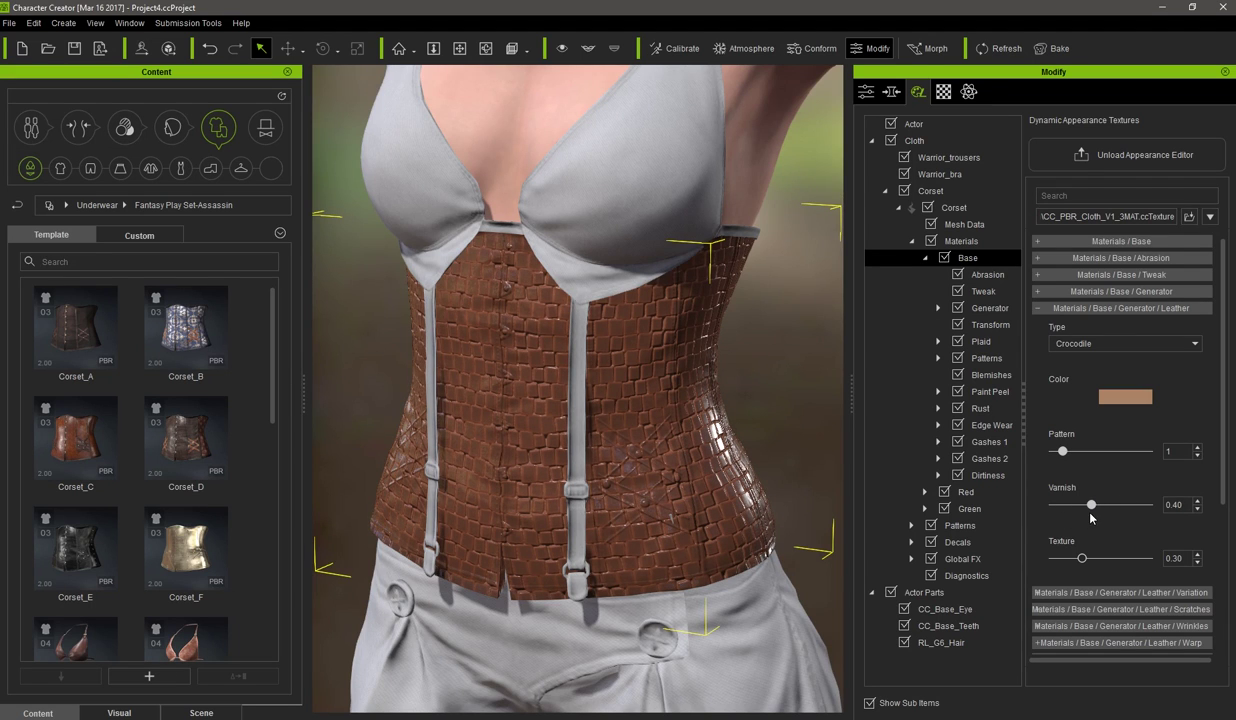
left_click_drag(1187, 510, 1129, 502)
type("0.53")
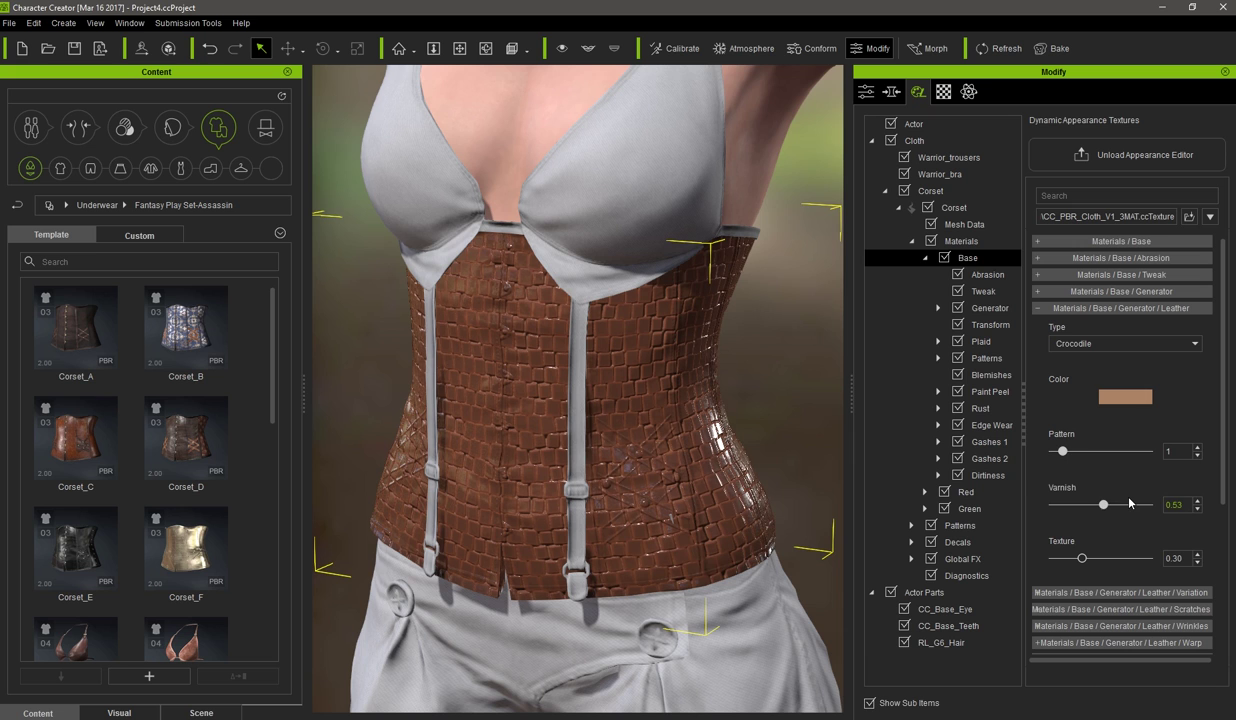
Set the crocodile leather's Texture to 0.14 and inspect the corset from the front
mouse_move(1081, 560)
left_mouse_down()
mouse_move(1124, 574)
mouse_move(1045, 576)
mouse_move(1068, 576)
left_mouse_up()
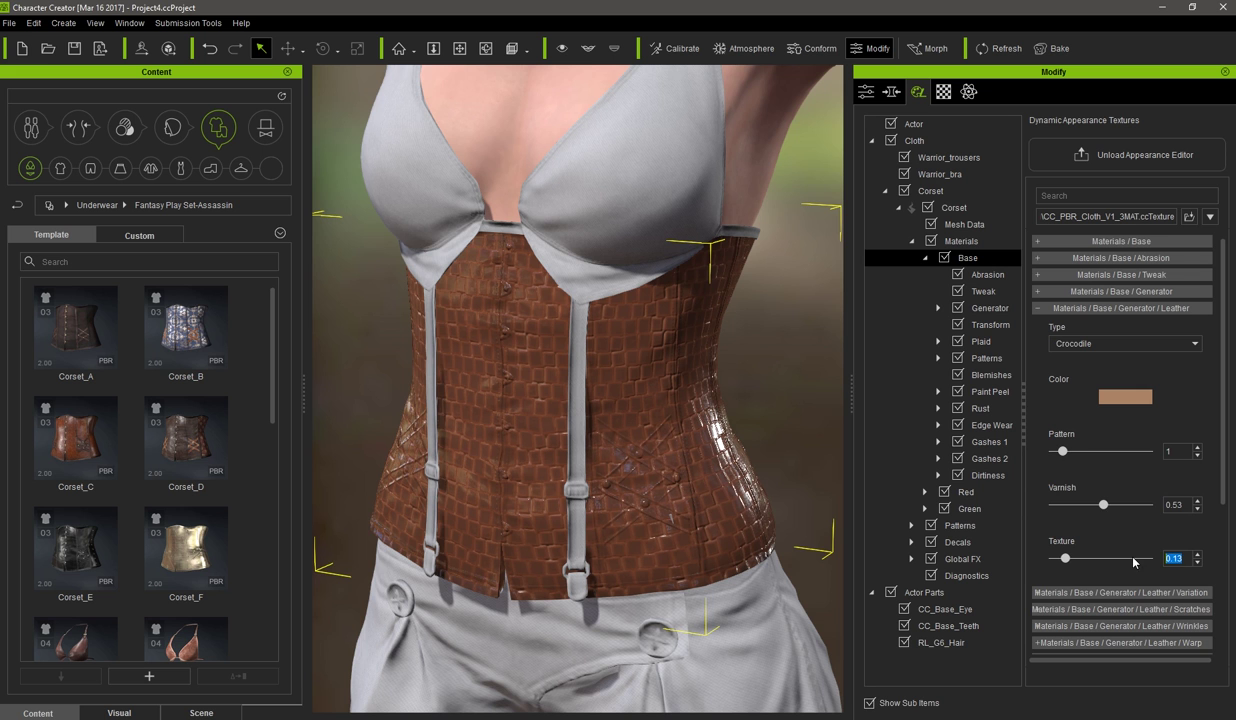
type(".14")
key("Return")
right_click_drag(509, 506, 701, 478)
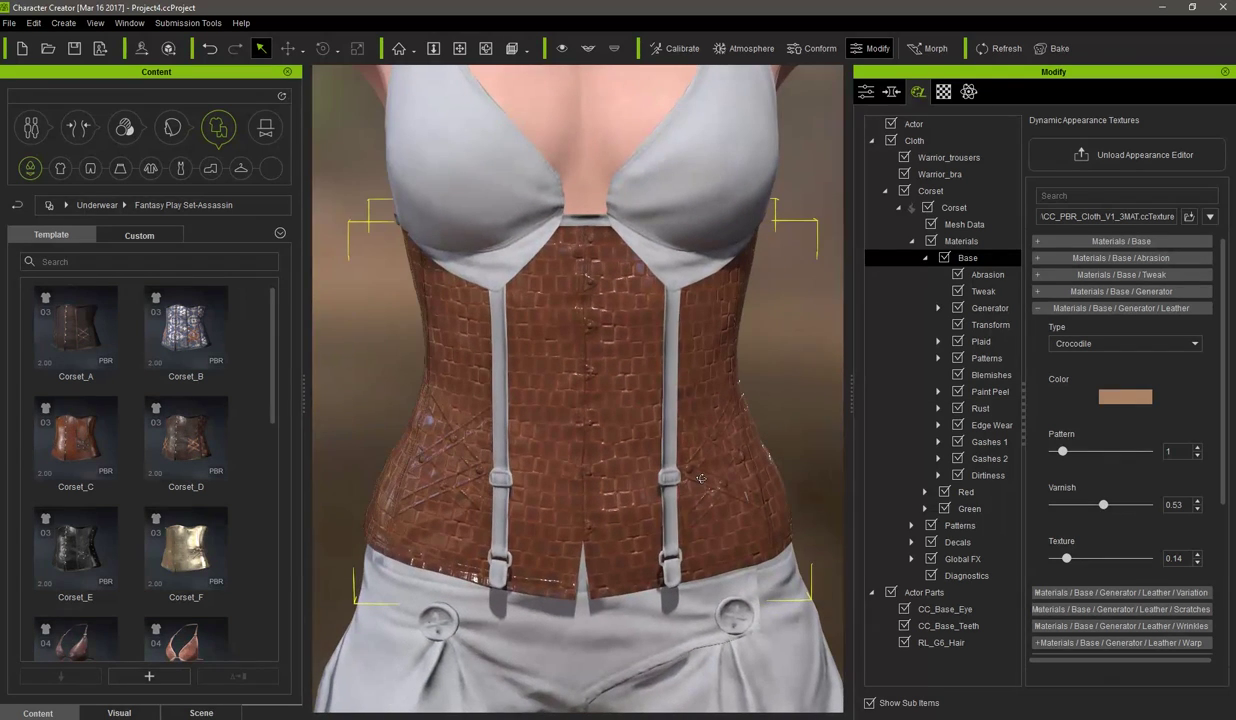
Show the leather's Variation settings, try the Amount range down to 0, and set the Amount to 0.59
left_click(1110, 308)
left_click(1110, 325)
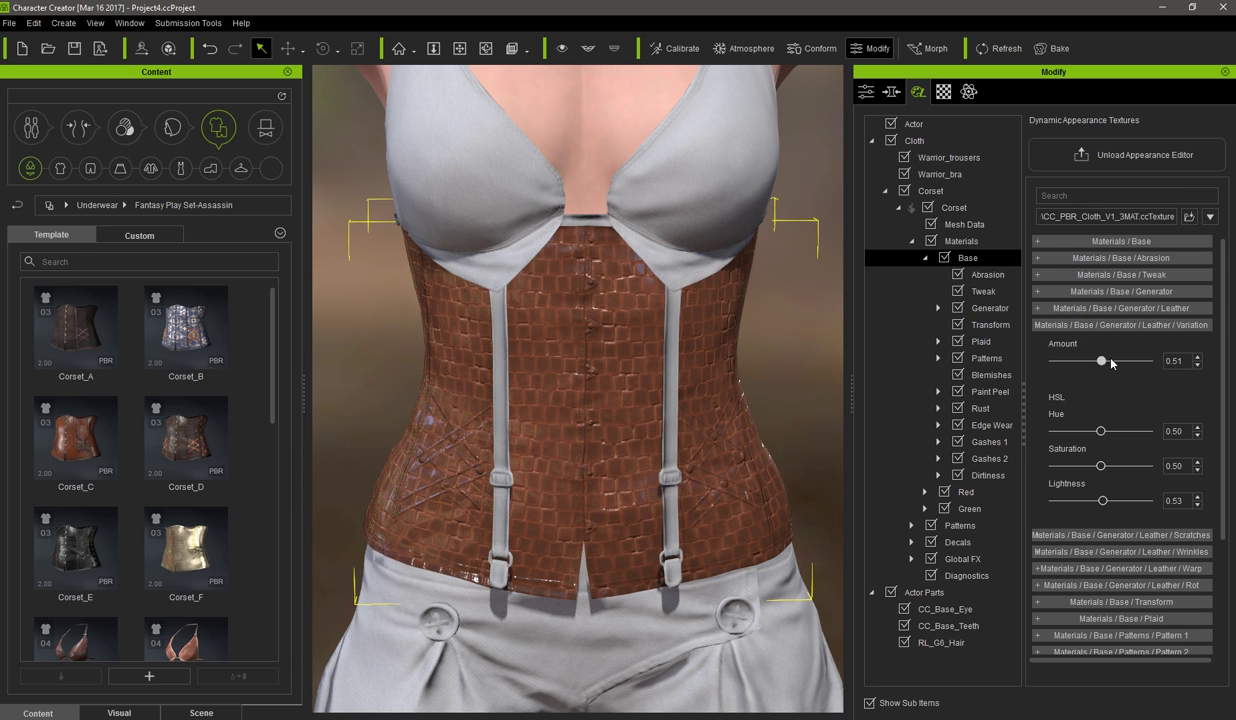
left_click_drag(1145, 361, 1048, 368)
right_click_drag(735, 345, 610, 352)
double_click(1174, 361)
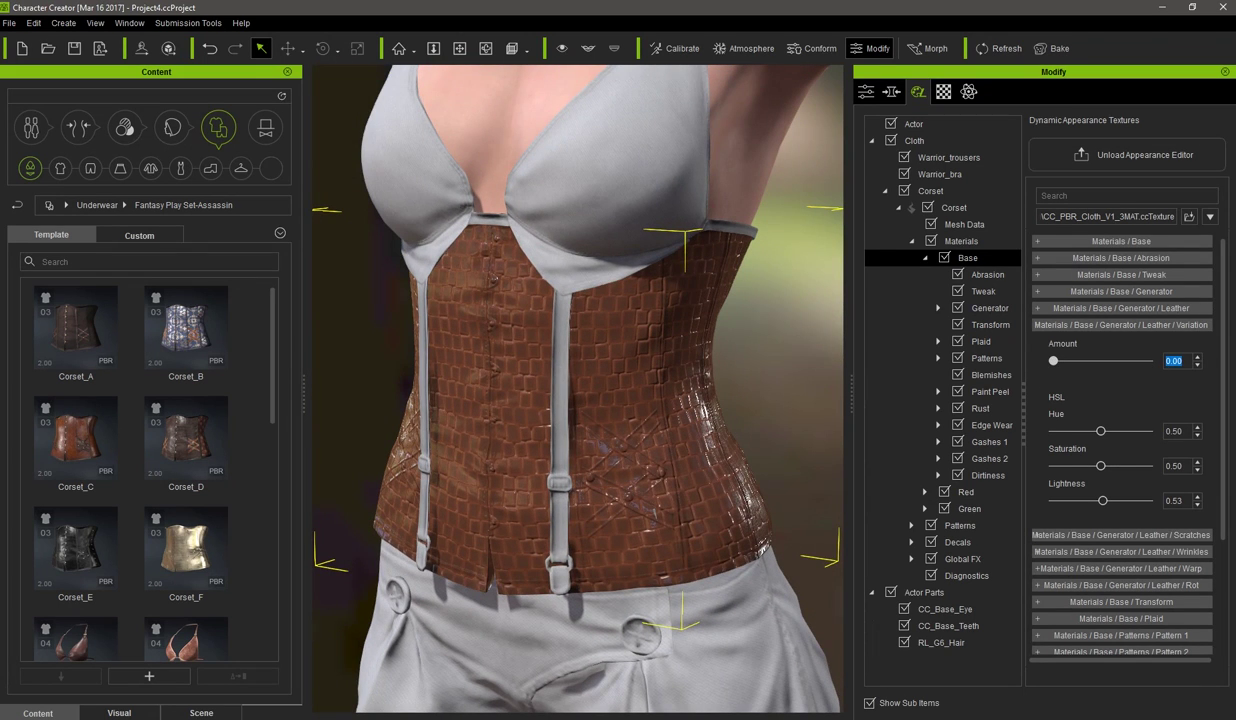
type("0.59")
key("Return")
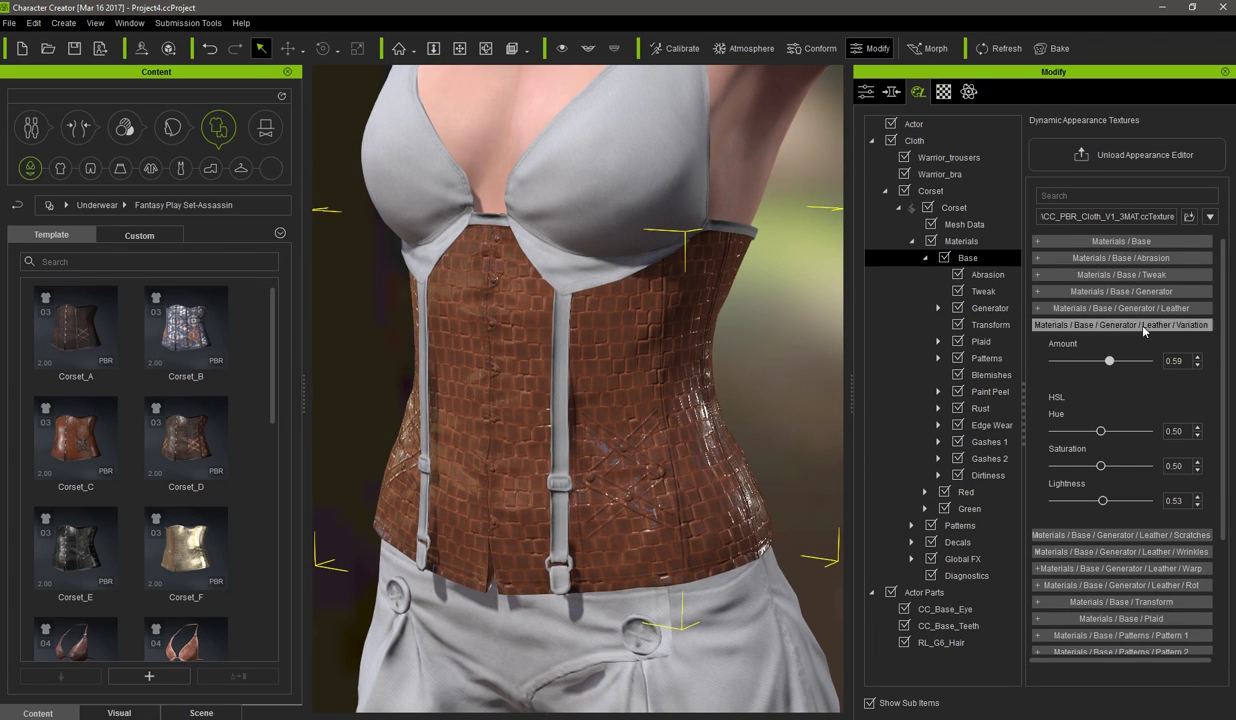
Set the leather Variation's Hue to 0.71, test high and low Amount values, and return the Amount to 0.59
left_click_drag(1102, 431, 1121, 434)
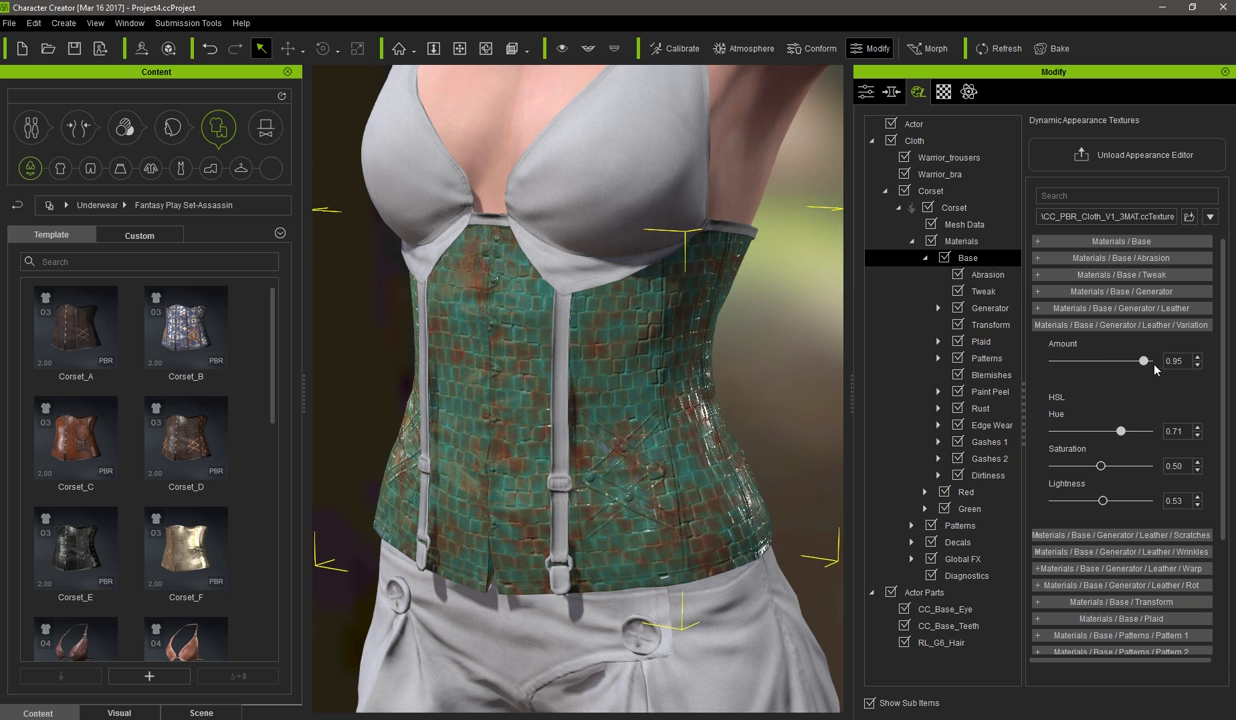
left_click_drag(1156, 375, 1065, 386)
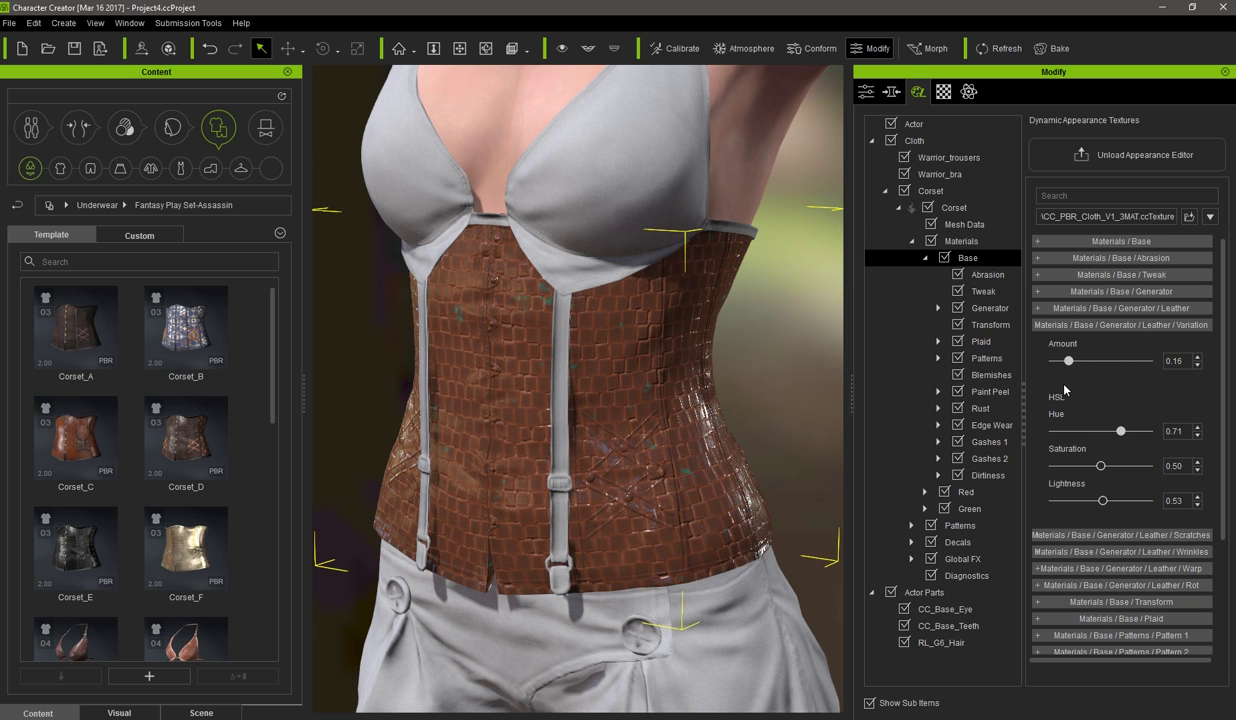
left_click_drag(1187, 361, 1080, 354)
type("0.59")
key("Return")
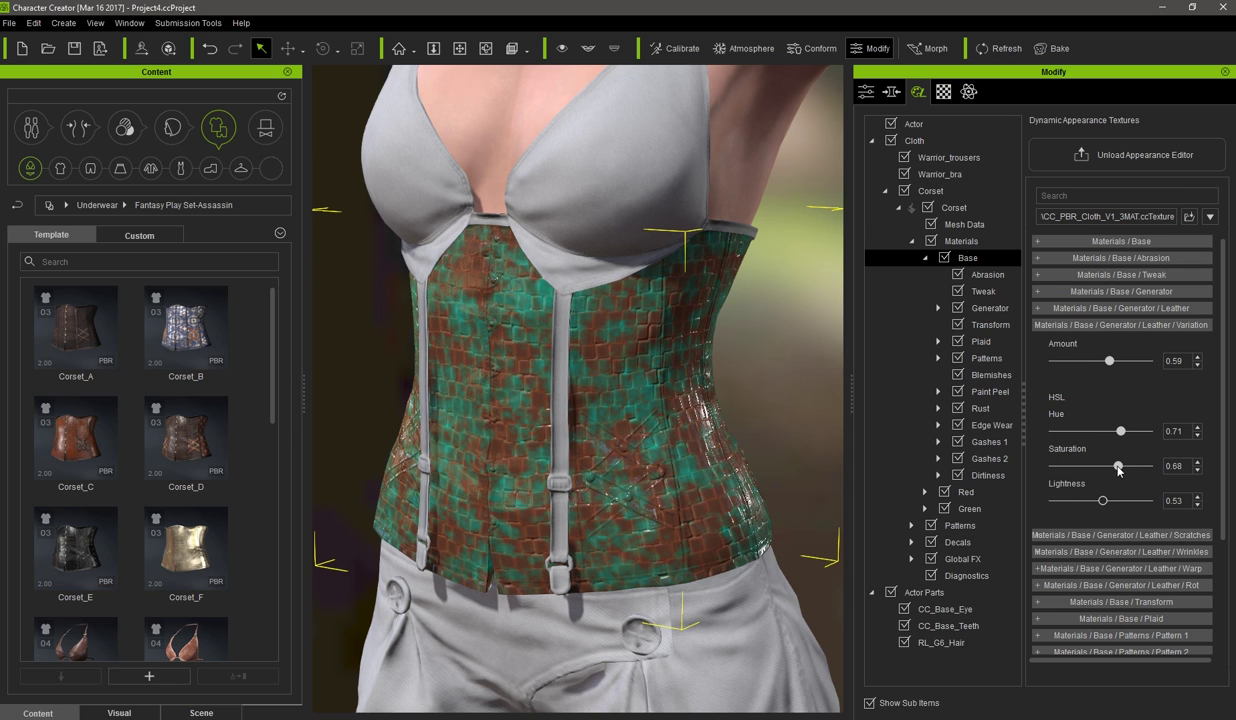
Set the leather Variation's Saturation to 0.42 and Lightness to 0.45
mouse_move(1112, 469)
left_mouse_down()
mouse_move(1125, 467)
mouse_move(1094, 479)
left_mouse_up()
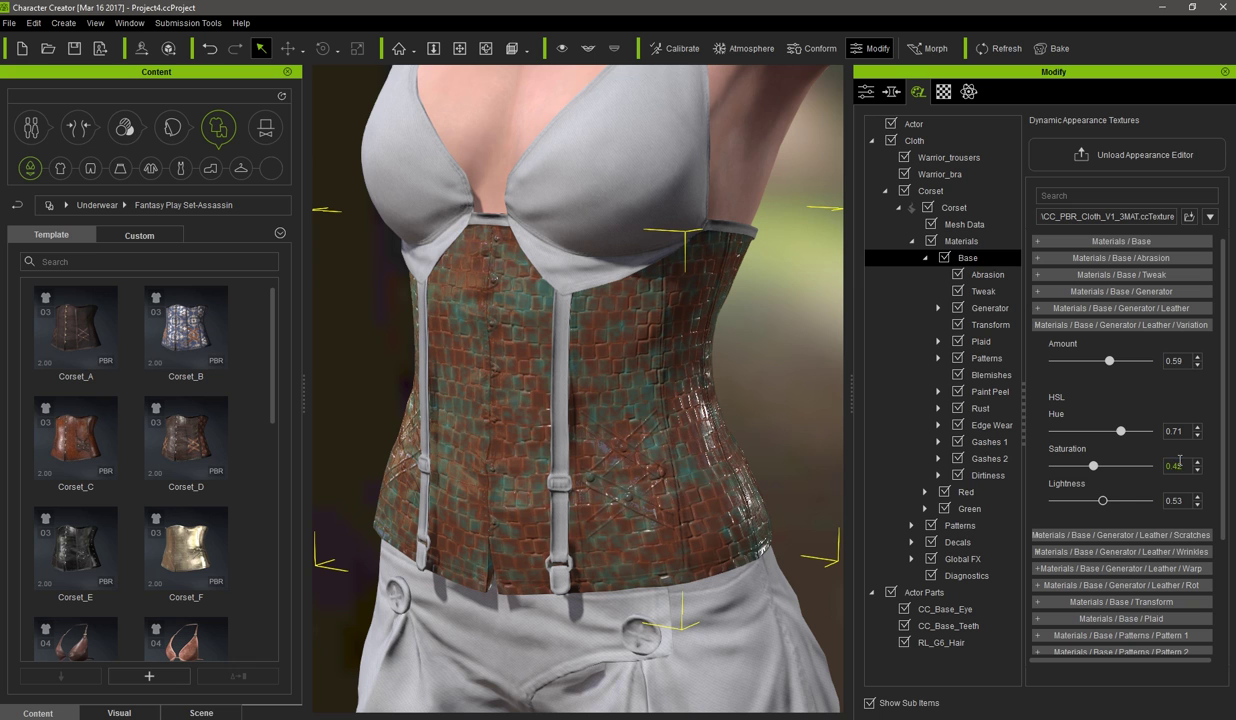
mouse_move(1104, 506)
left_mouse_down()
mouse_move(1117, 505)
mouse_move(1100, 510)
left_mouse_up()
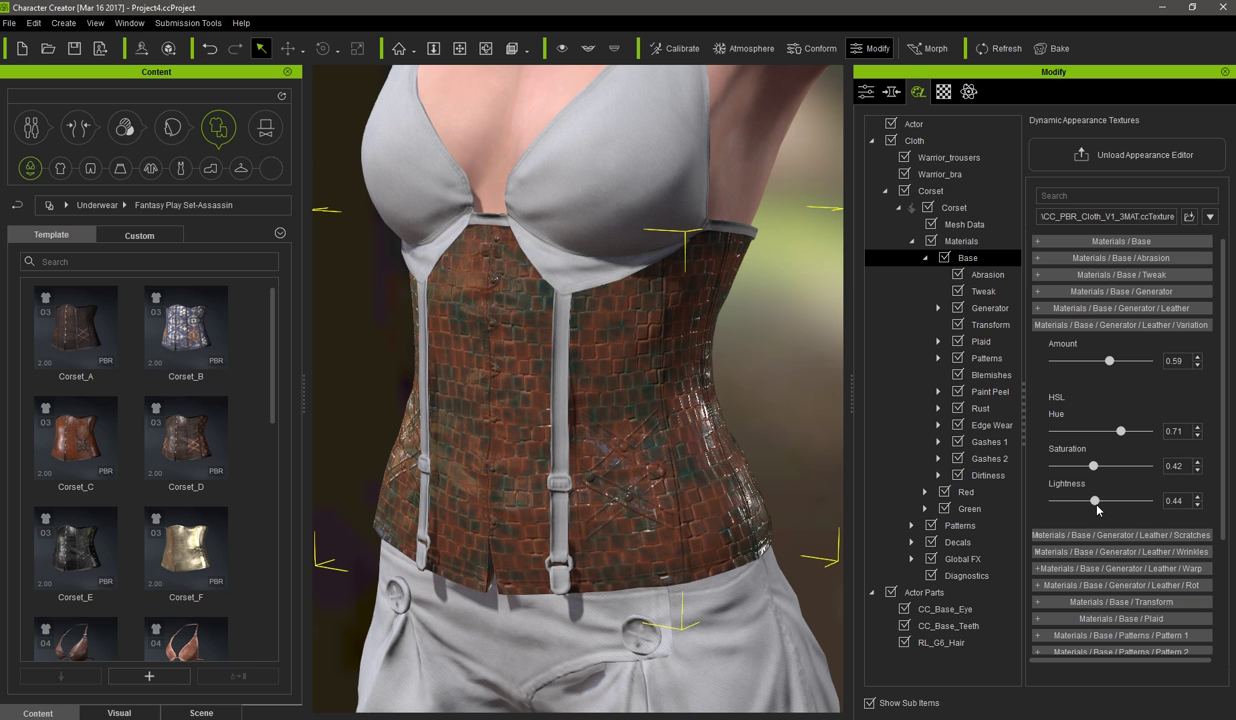
right_click_drag(670, 430, 790, 432)
Try a Hue of 0.50 for the leather Variation, and settle on a Hue of 0.47
mouse_move(1120, 431)
left_mouse_down()
mouse_move(1134, 432)
mouse_move(1112, 441)
left_mouse_up()
double_click(1179, 431)
type("50")
key("Return")
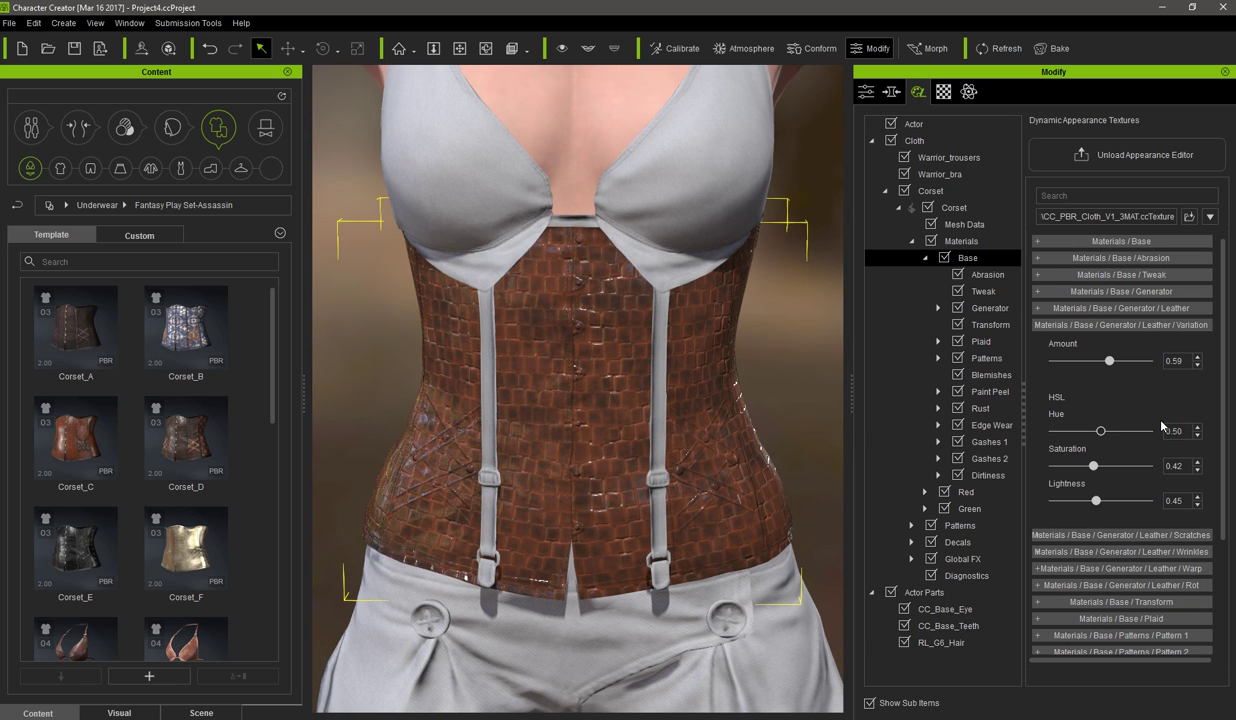
double_click(1190, 430)
type("40")
key("Return")
double_click(1176, 431)
type("7")
right_click_drag(683, 474, 706, 456)
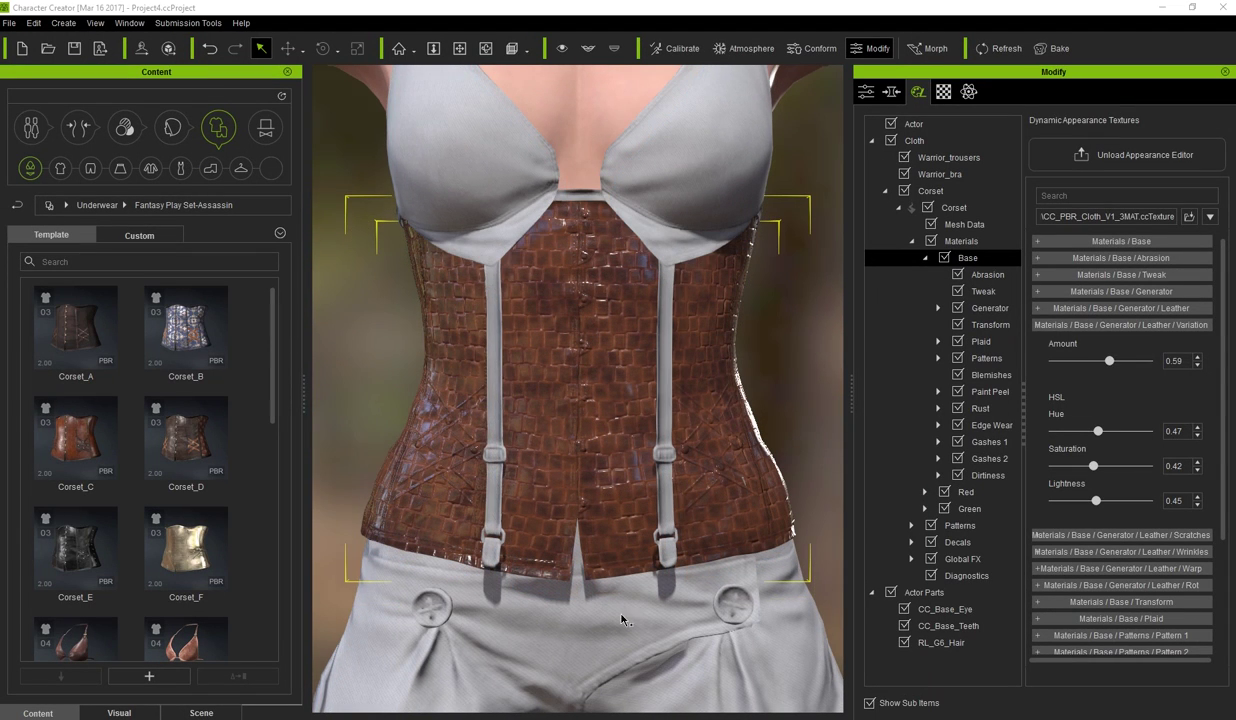
Set the leather generator's Scratches to Amount 2143, Intensity 0.69 and Scale 0.44 while inspecting the corset up close
left_click(1090, 325)
left_click(1095, 341)
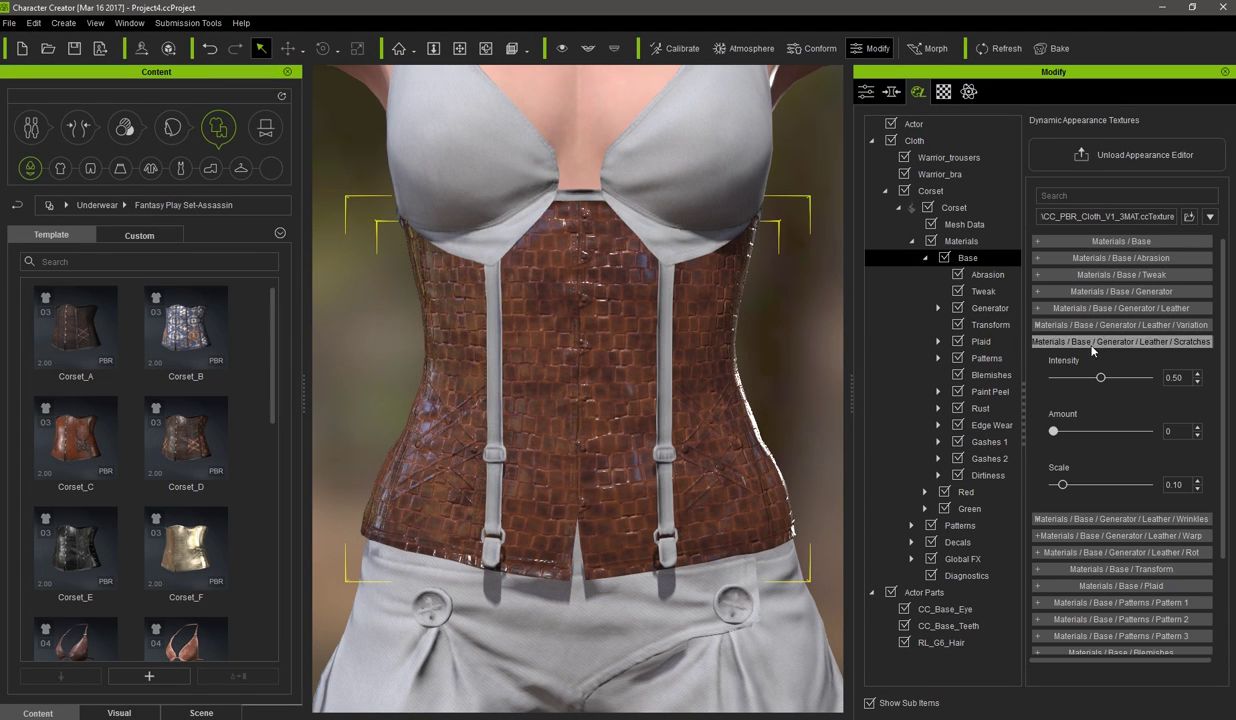
left_click(1073, 437)
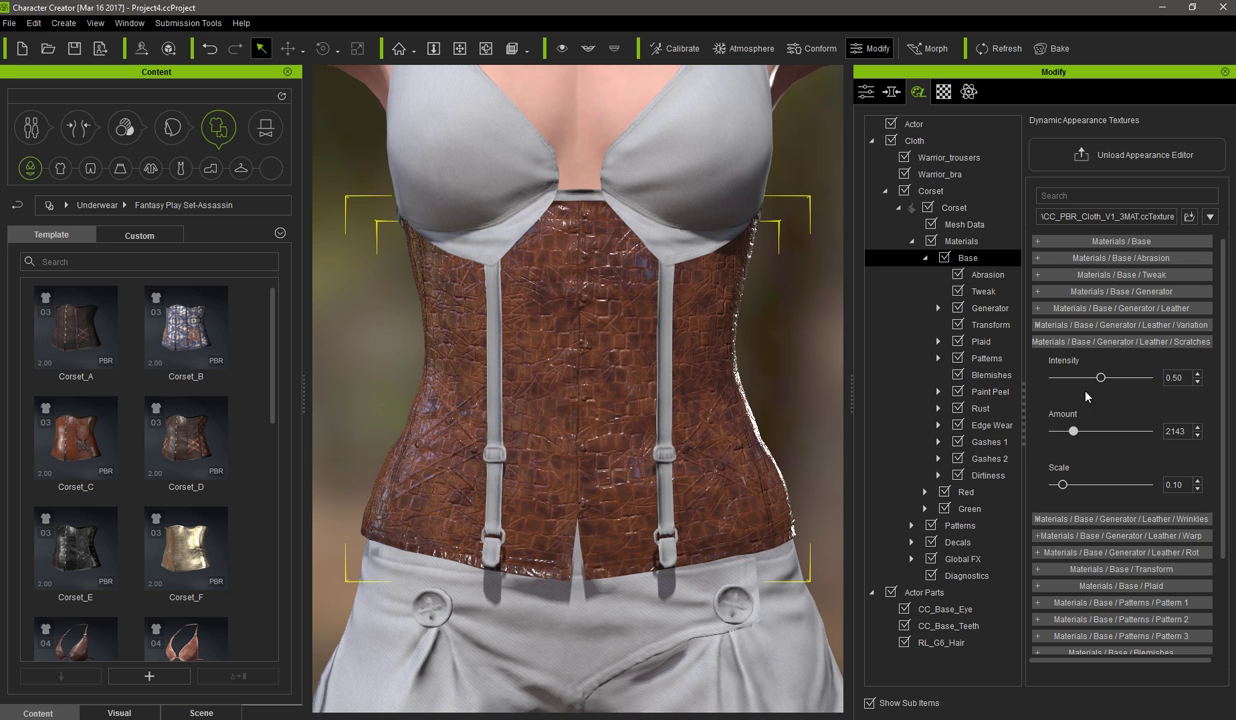
scroll(715, 382, "up", 4)
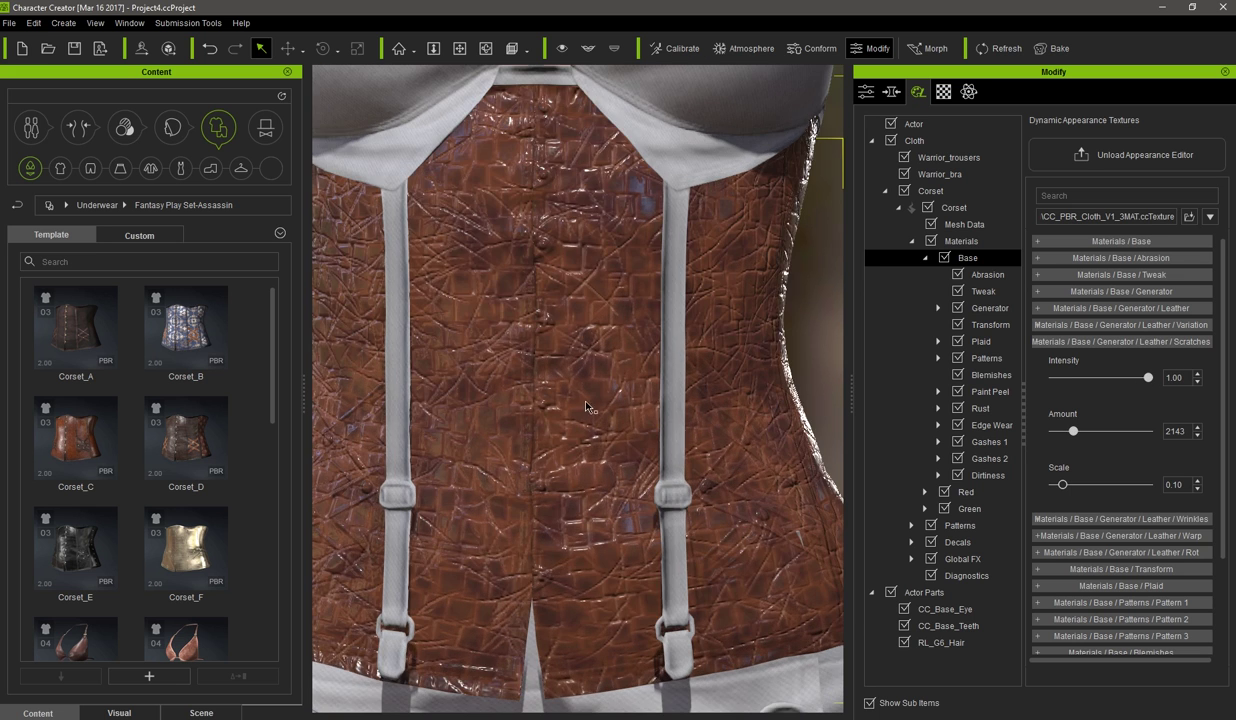
right_click_drag(584, 400, 690, 402)
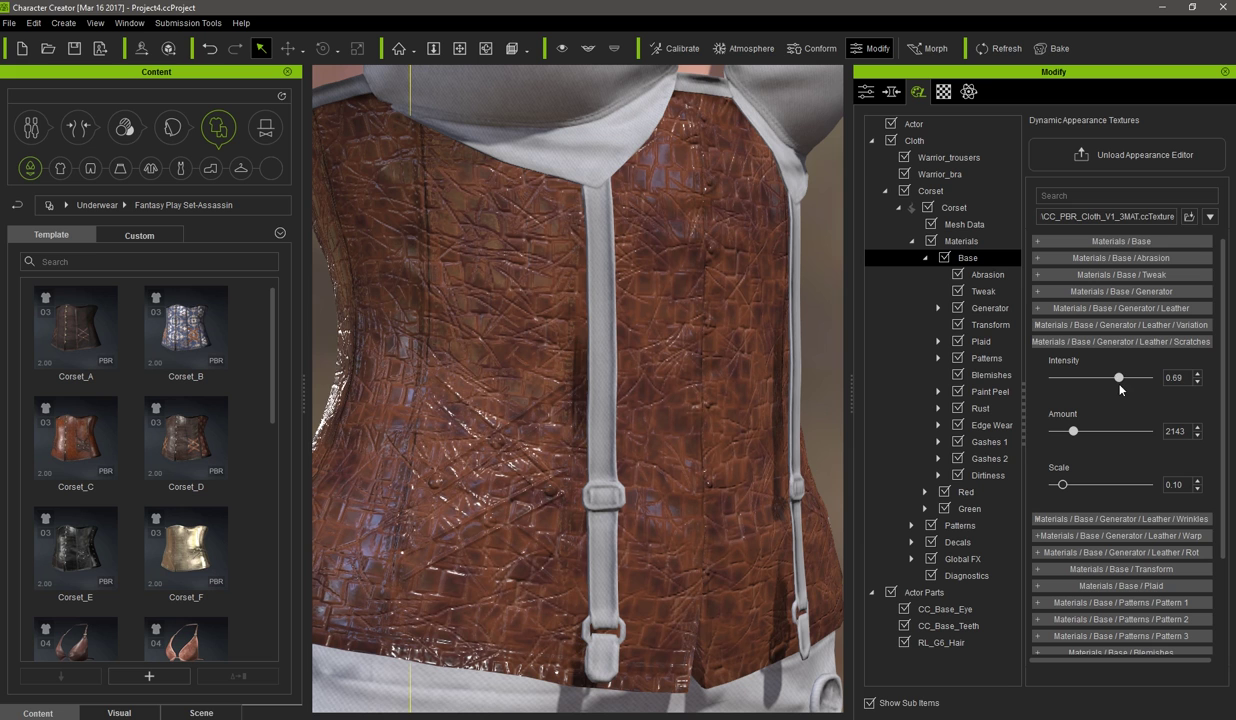
left_click(1088, 485)
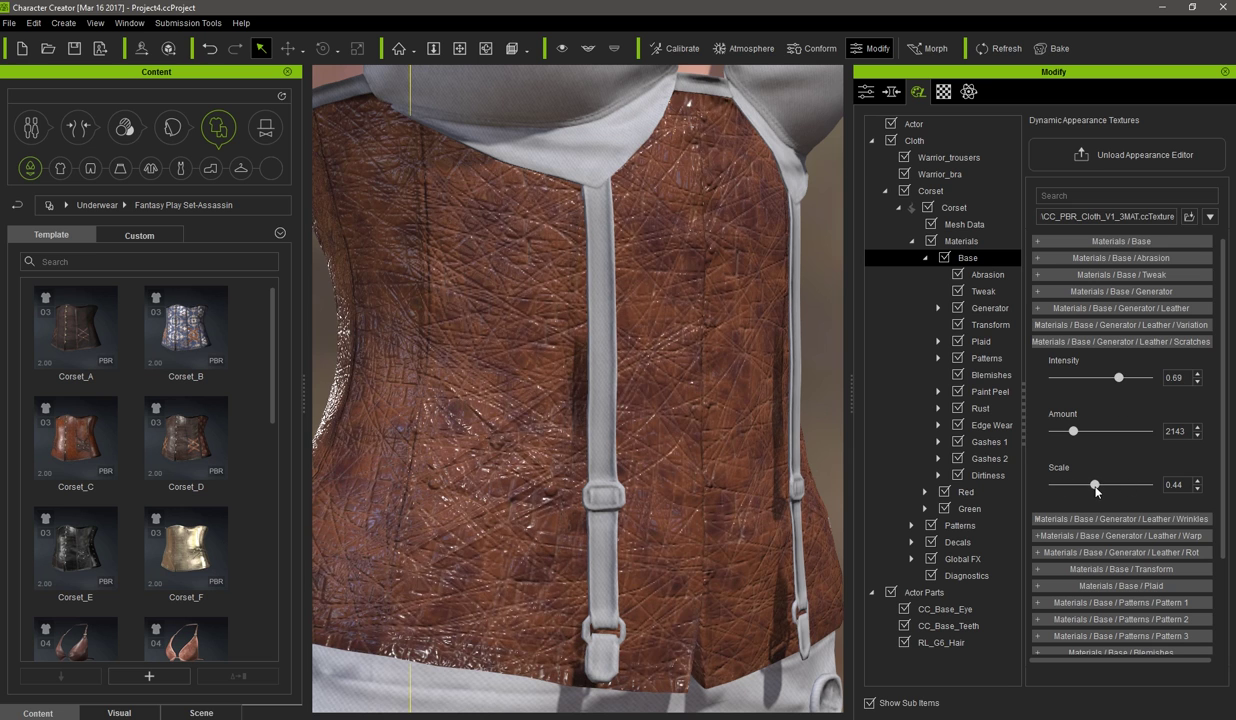
Set the leather Scratches to Scale 0.33, Intensity 0.20 and Amount 1200
left_click_drag(1086, 487, 1103, 481)
left_click_drag(1187, 377, 1122, 377)
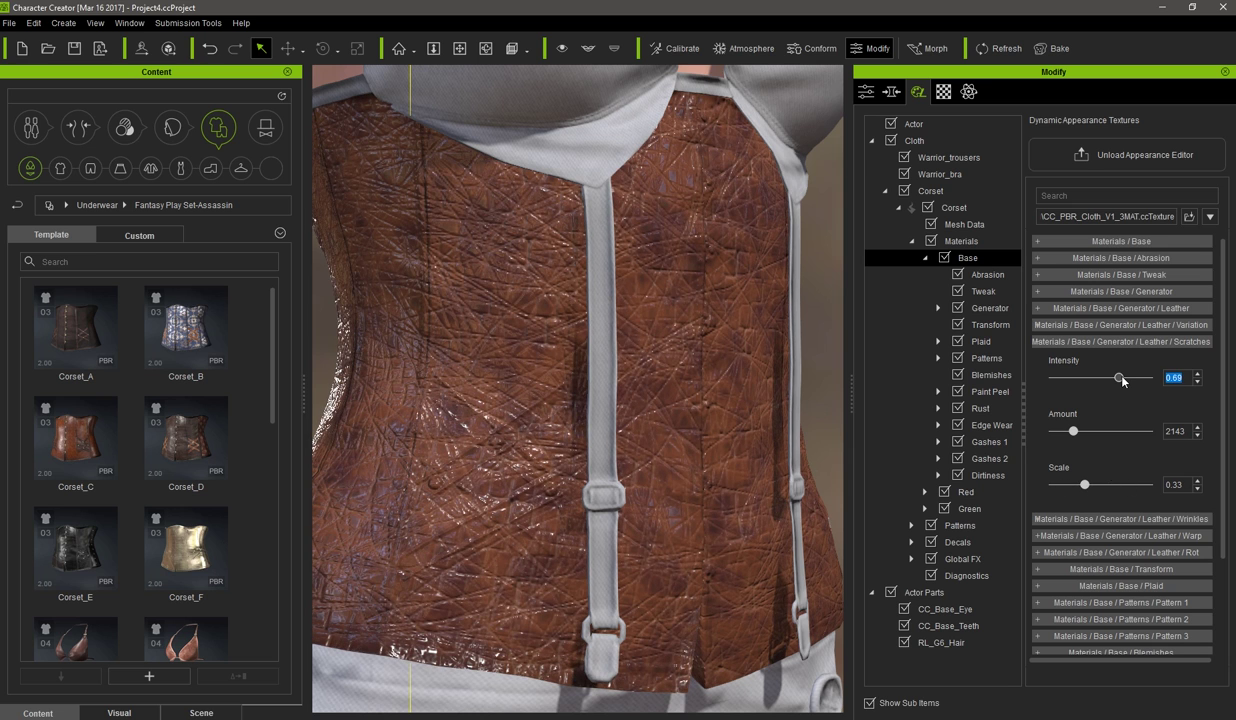
type(".2")
key("Return")
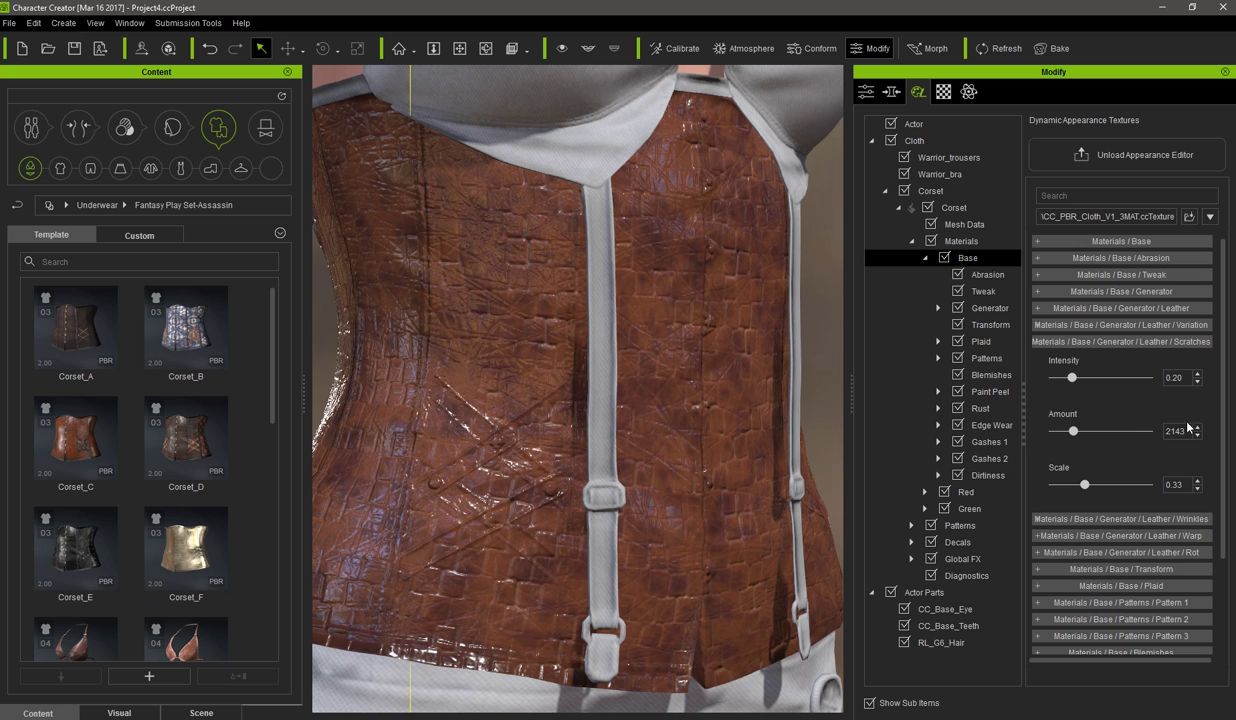
key("Tab")
type("1200")
key("Return")
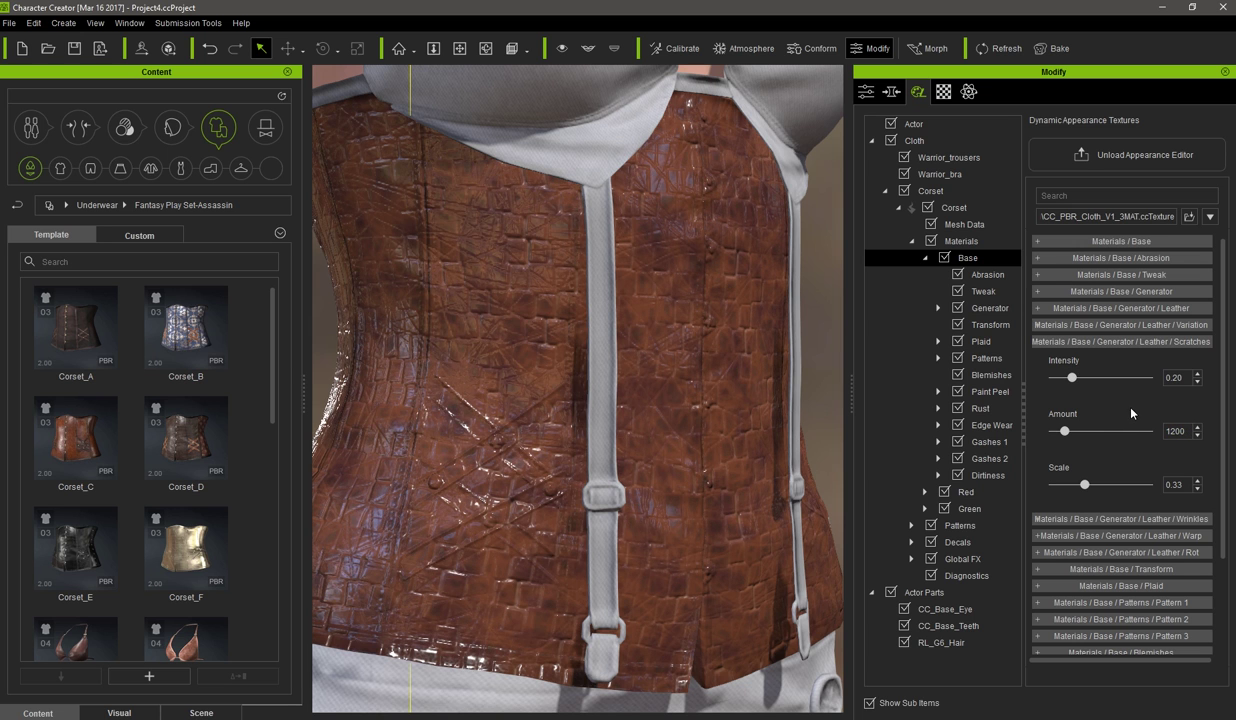
Refine the leather Scratches to Amount 1110 and Scale 0.20, checking the result on the whole corset
type("1110")
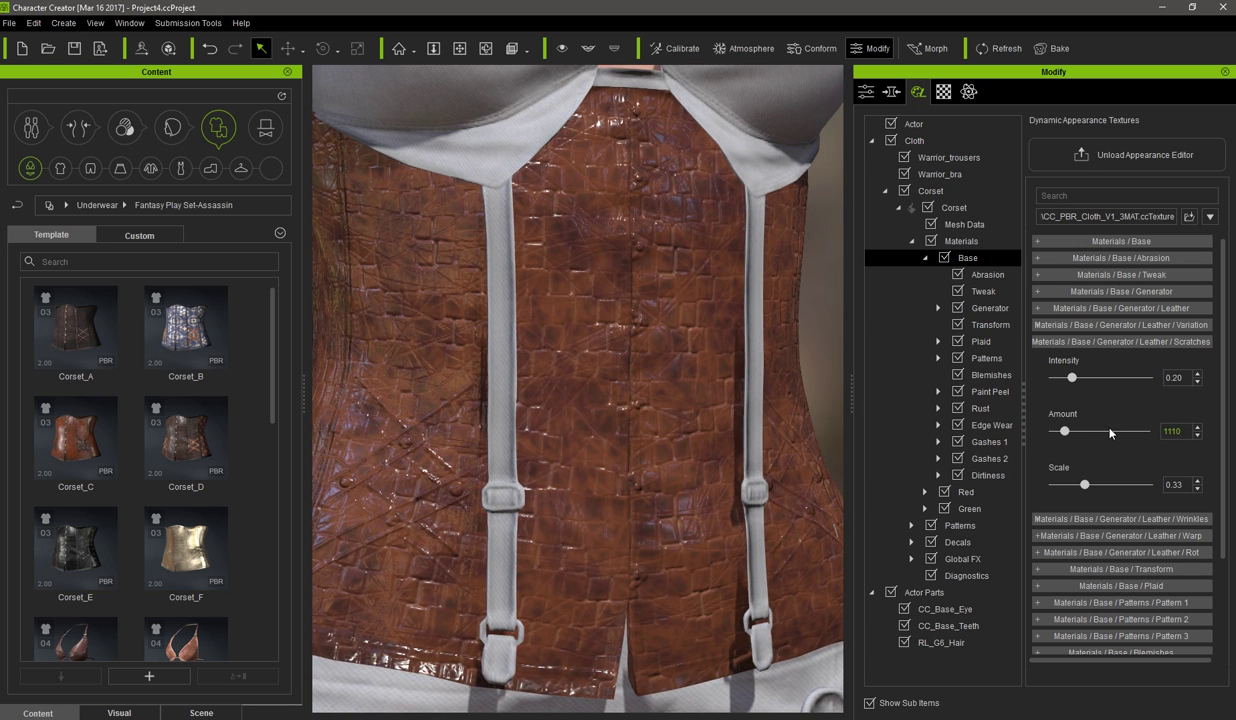
key("Return")
left_click(1189, 485)
left_click_drag(1189, 488, 1104, 451)
type(".2")
key("Return")
scroll(645, 478, "down", 4)
right_click_drag(664, 479, 636, 481)
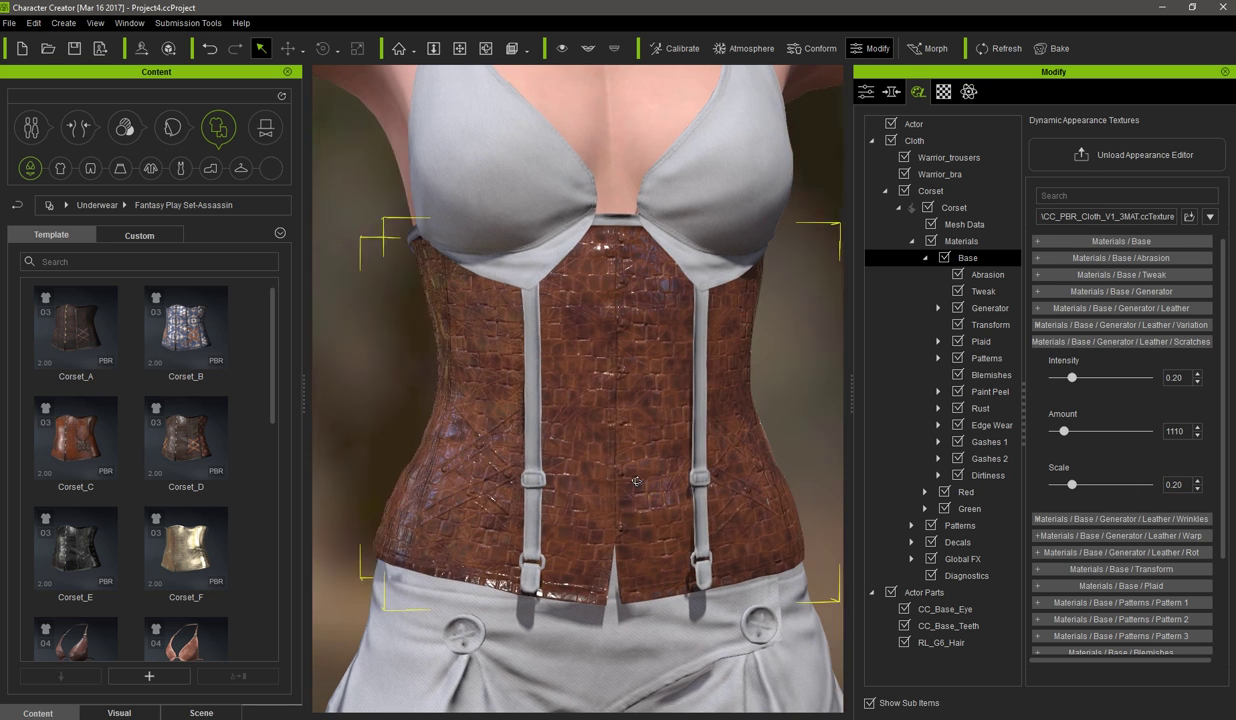
left_click(1173, 377)
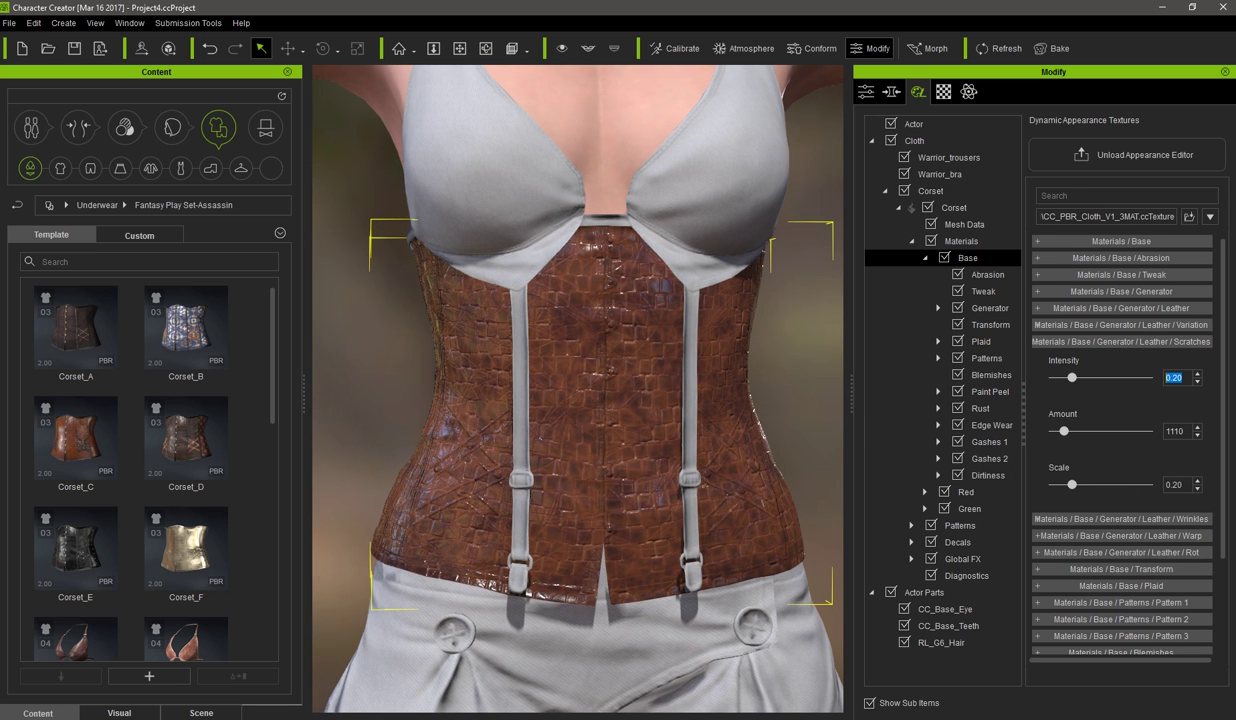
left_click(1091, 342)
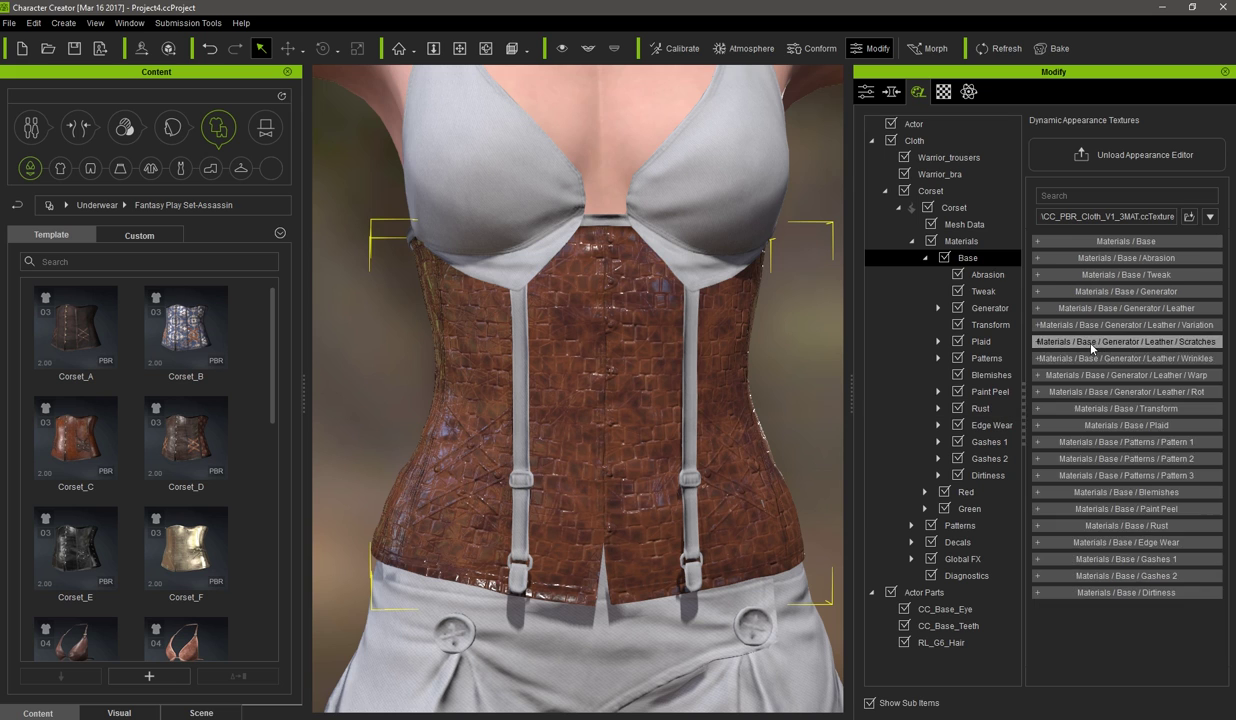
Set the leather generator's Wrinkles to Intensity 0.65, Amount 51 and Scale 0.88
left_click(1094, 359)
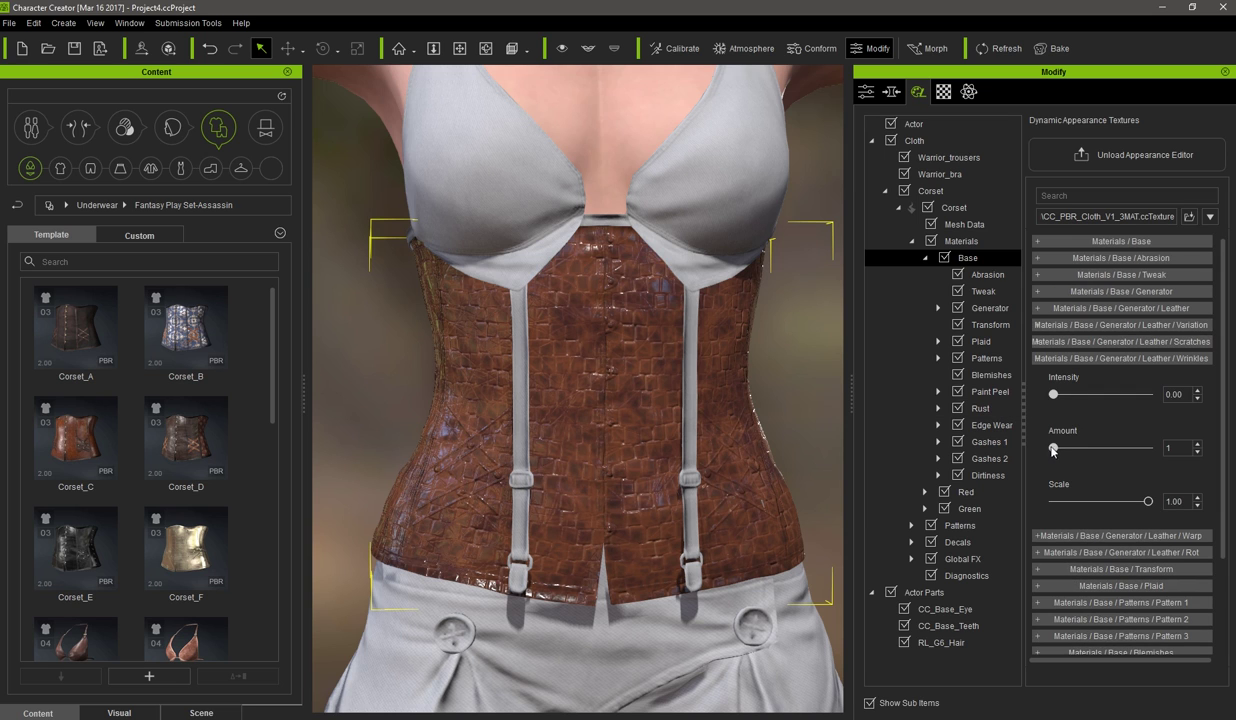
left_click_drag(1055, 449, 1077, 453)
left_click_drag(1052, 395, 1185, 427)
mouse_move(1082, 450)
left_mouse_down()
mouse_move(1100, 449)
mouse_move(1063, 451)
left_mouse_up()
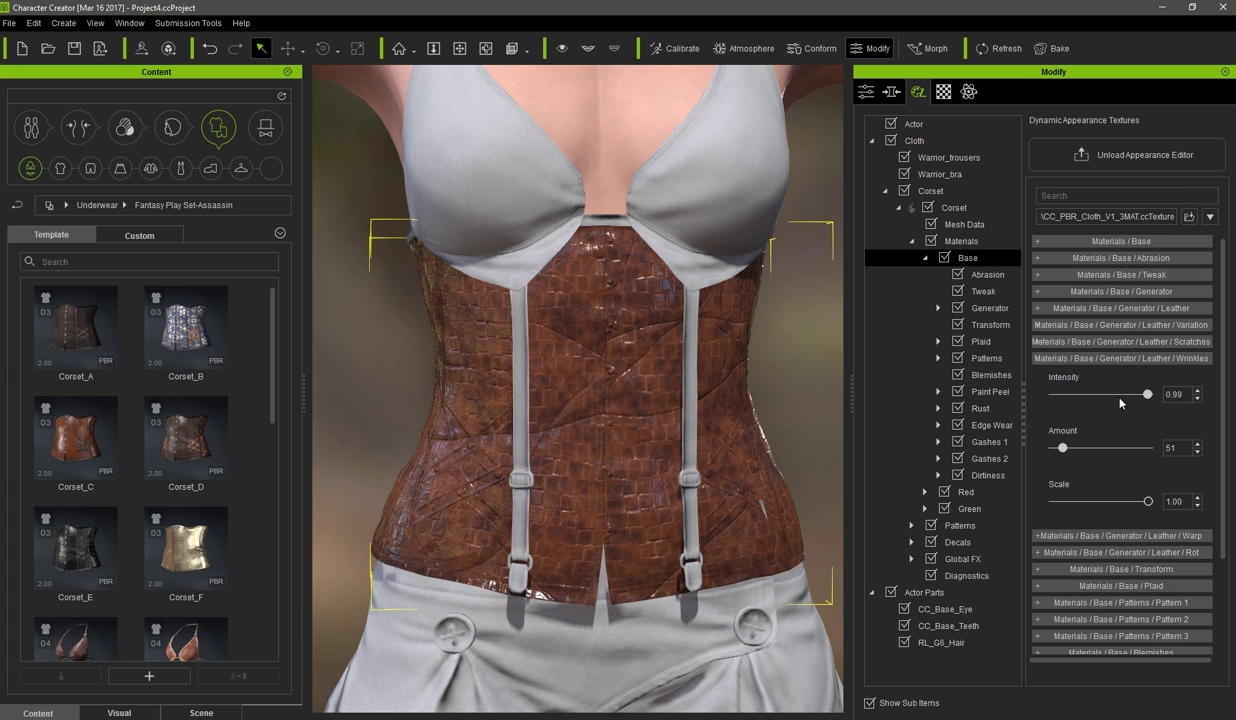
mouse_move(1120, 402)
left_mouse_down()
mouse_move(1103, 403)
mouse_move(1117, 406)
left_mouse_up()
left_click(1187, 396)
key("BackSpace")
type("5")
left_click_drag(1148, 501, 1139, 503)
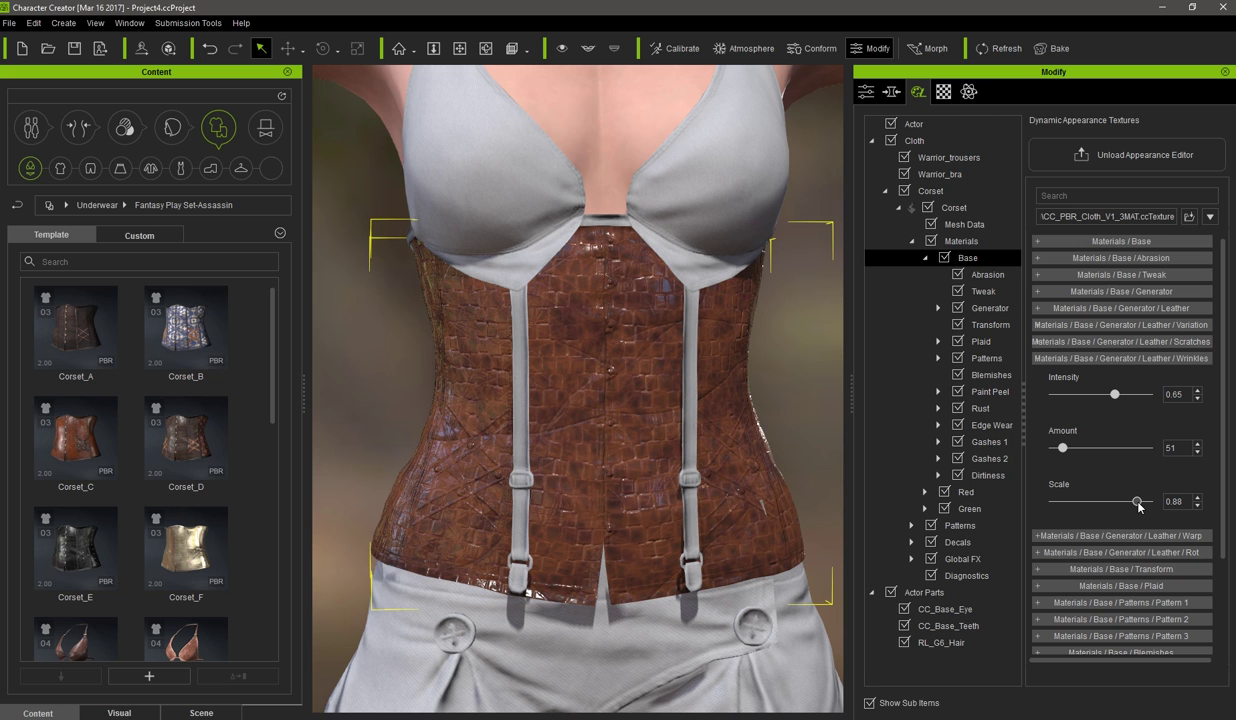
left_click(1140, 358)
Try the Horizontal and Vertical types of the leather Warp, testing Vertical with an Amount of 0.69
left_click(1181, 376)
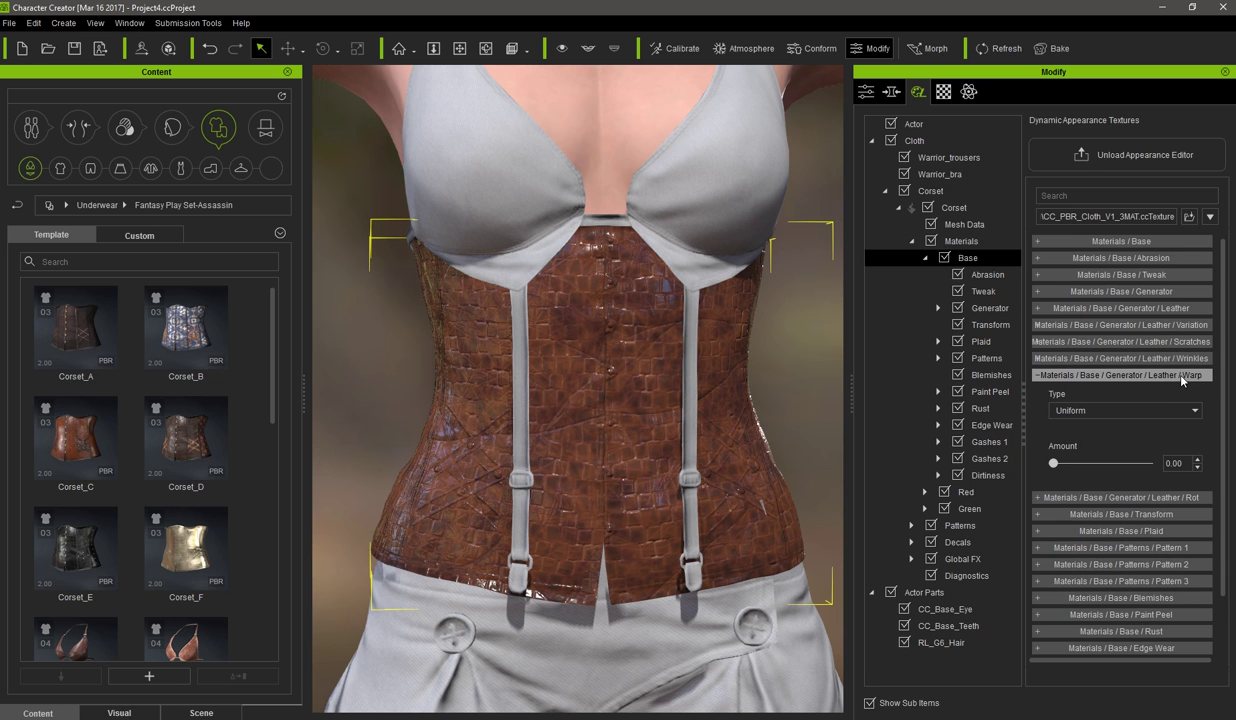
mouse_move(1053, 463)
left_mouse_down()
mouse_move(1134, 464)
mouse_move(1000, 460)
mouse_move(1177, 484)
mouse_move(1039, 459)
left_mouse_up()
left_click(1068, 410)
left_click(1070, 431)
left_click(1072, 414)
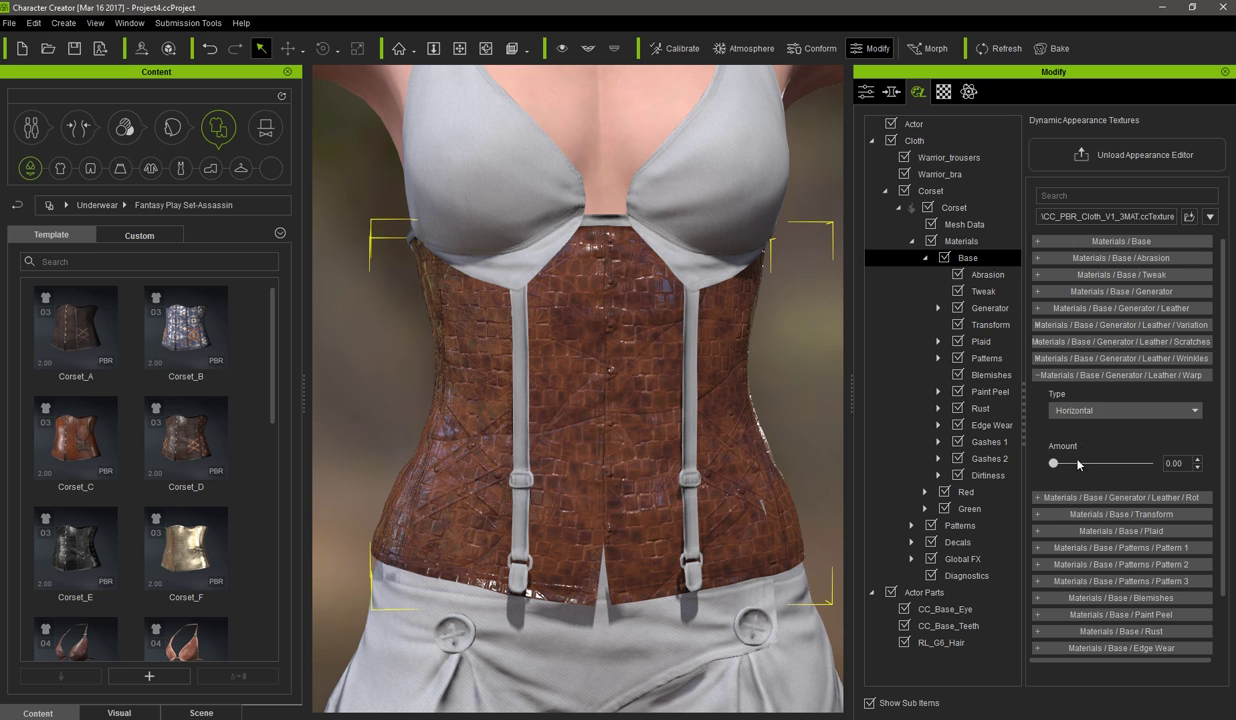
left_click(1062, 442)
left_click_drag(1053, 463, 1111, 466)
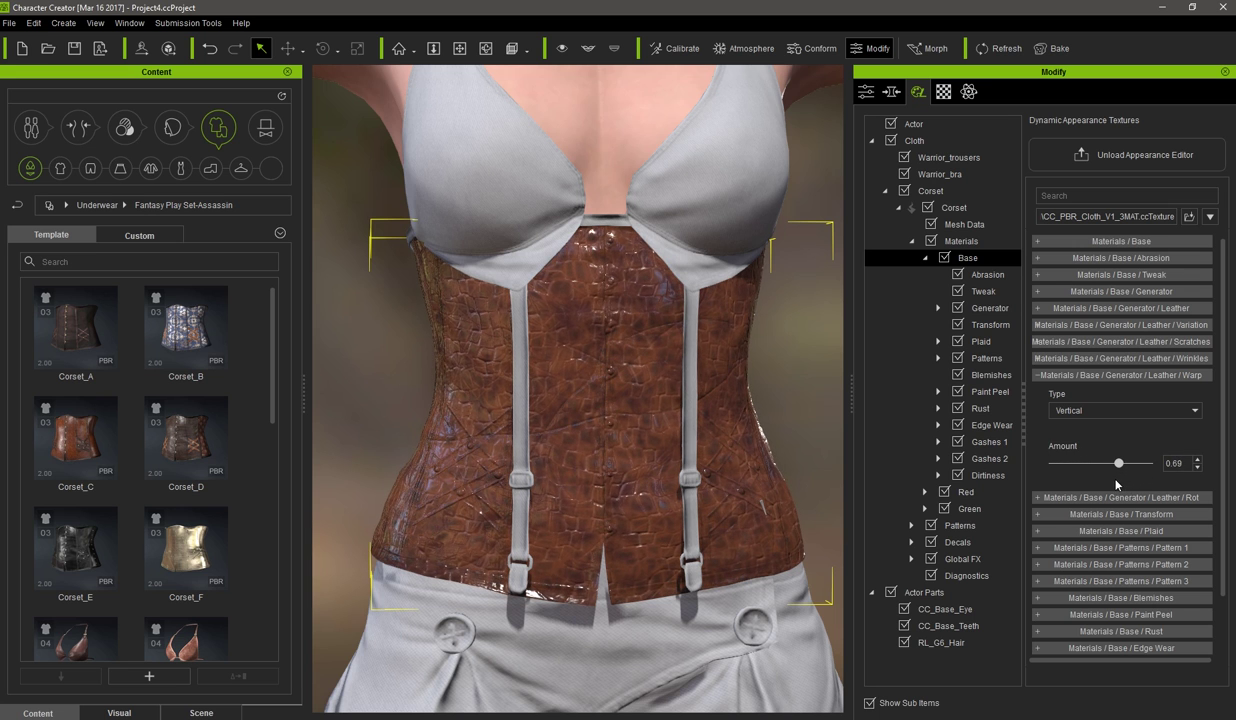
Set the leather Warp to the Uniform type with an Amount of 0.30
left_click(1100, 411)
left_click(1098, 428)
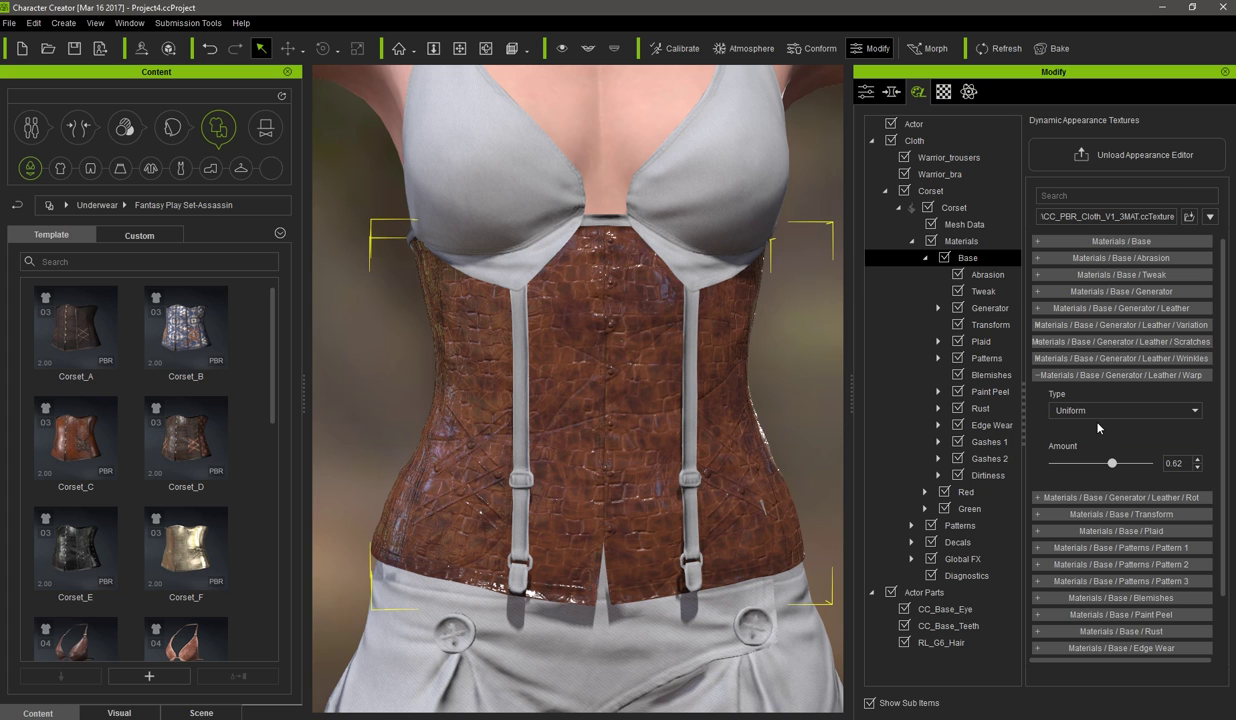
type("30")
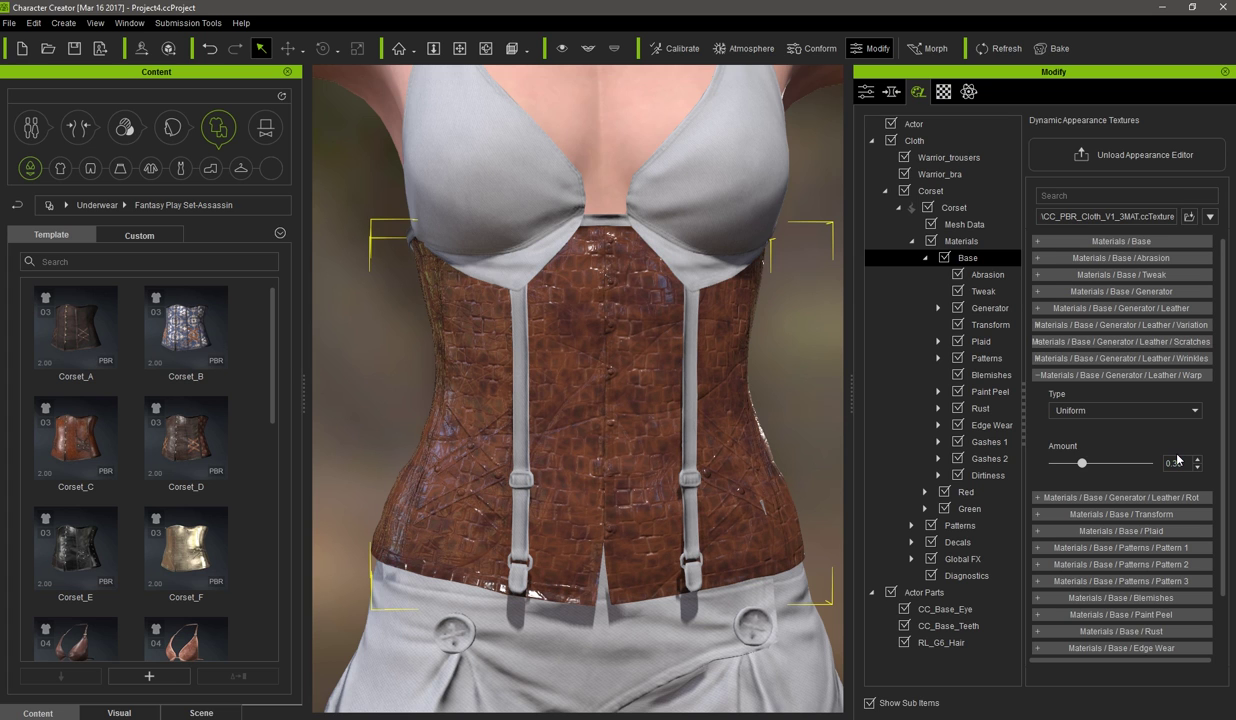
left_click(1102, 375)
Raise the leather Rot's Lightness to 0.73, test several Amount values, and set the Amount to 0.02
left_click(1100, 391)
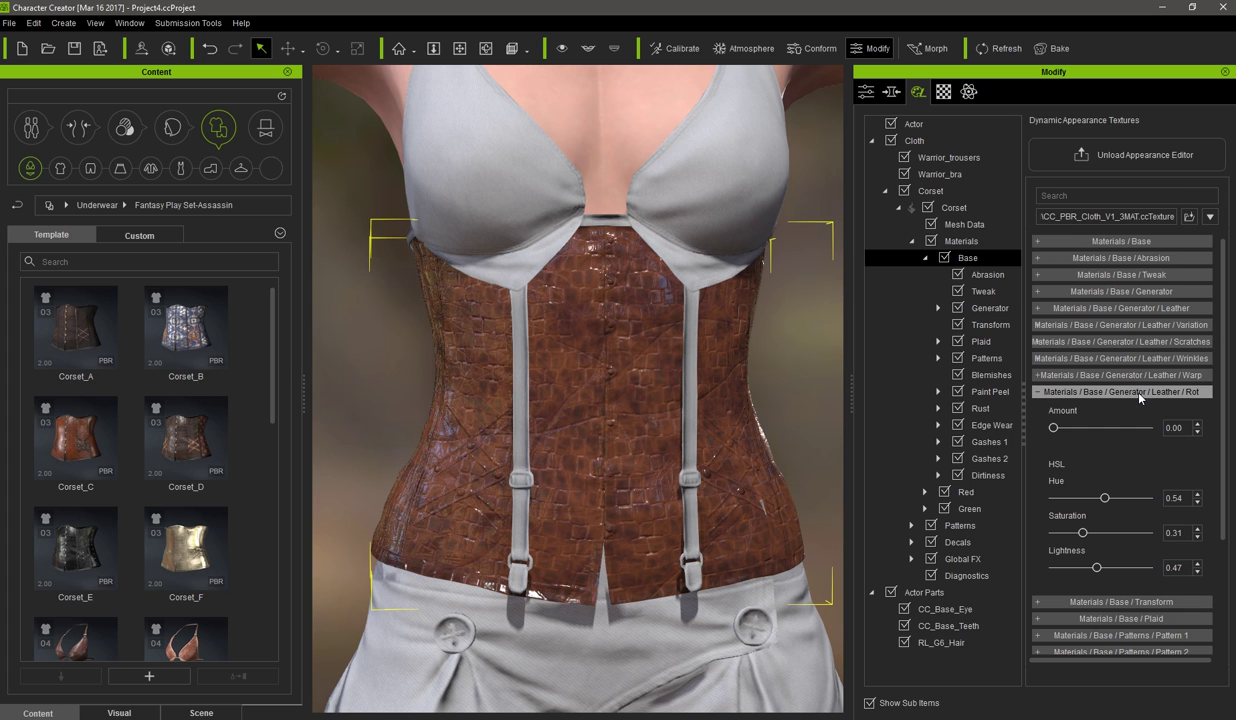
left_click_drag(1053, 427, 1107, 427)
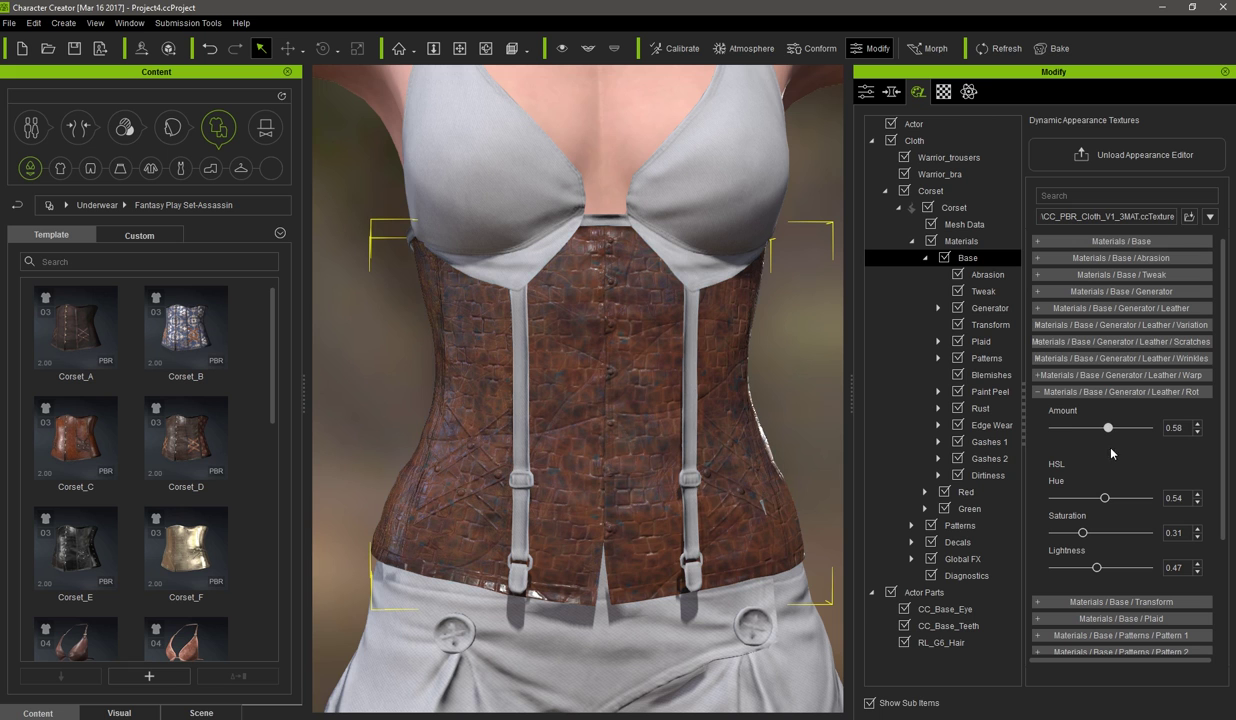
left_click_drag(1097, 567, 1122, 567)
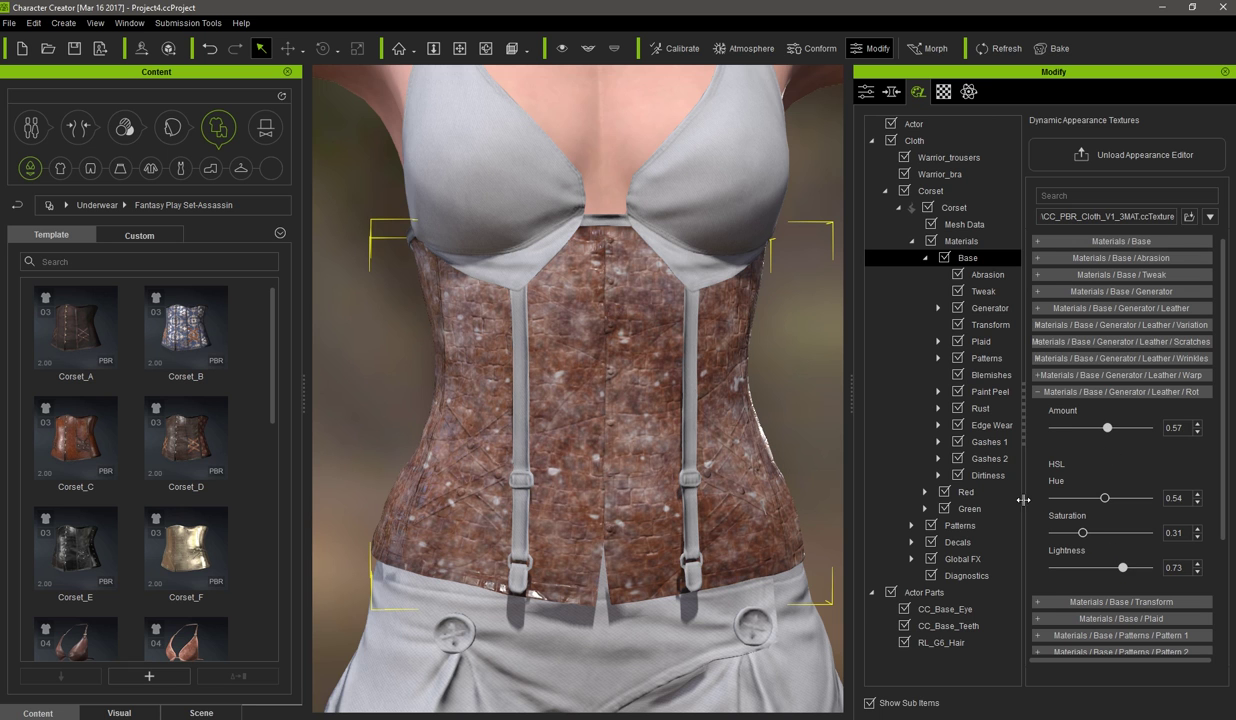
left_click_drag(1105, 428, 1079, 428)
double_click(1170, 427)
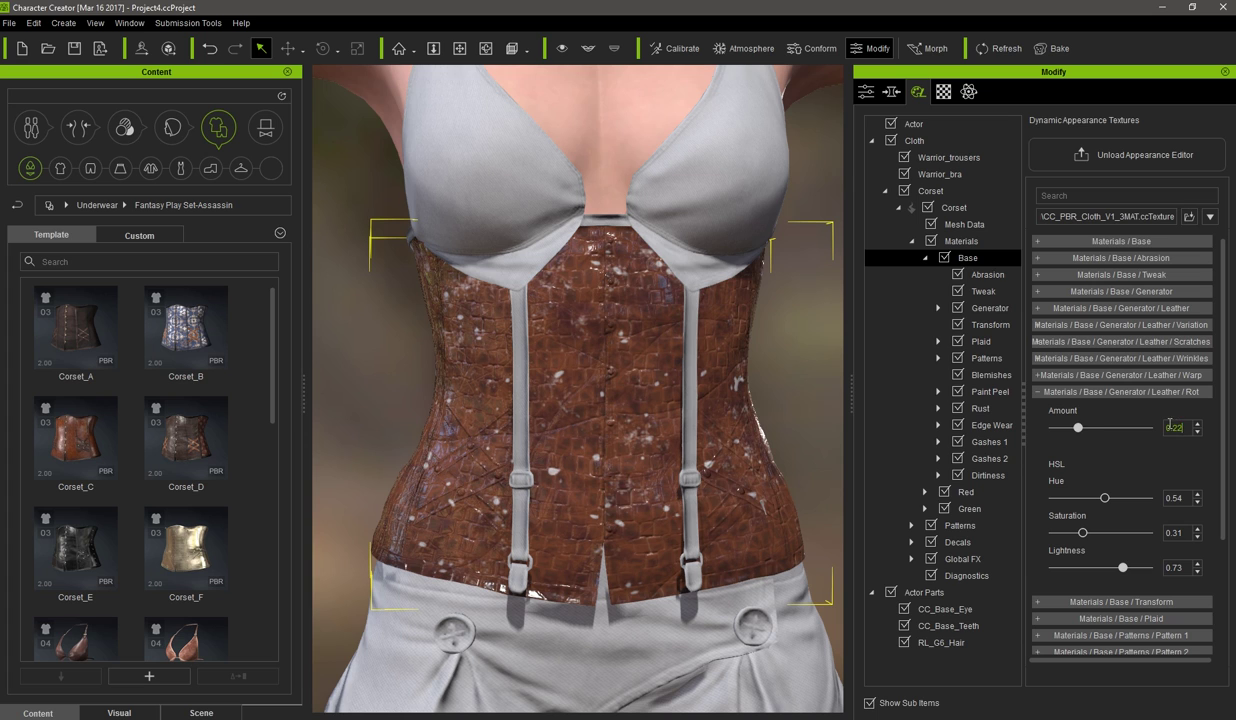
type("0.22")
key("Return")
key("Return")
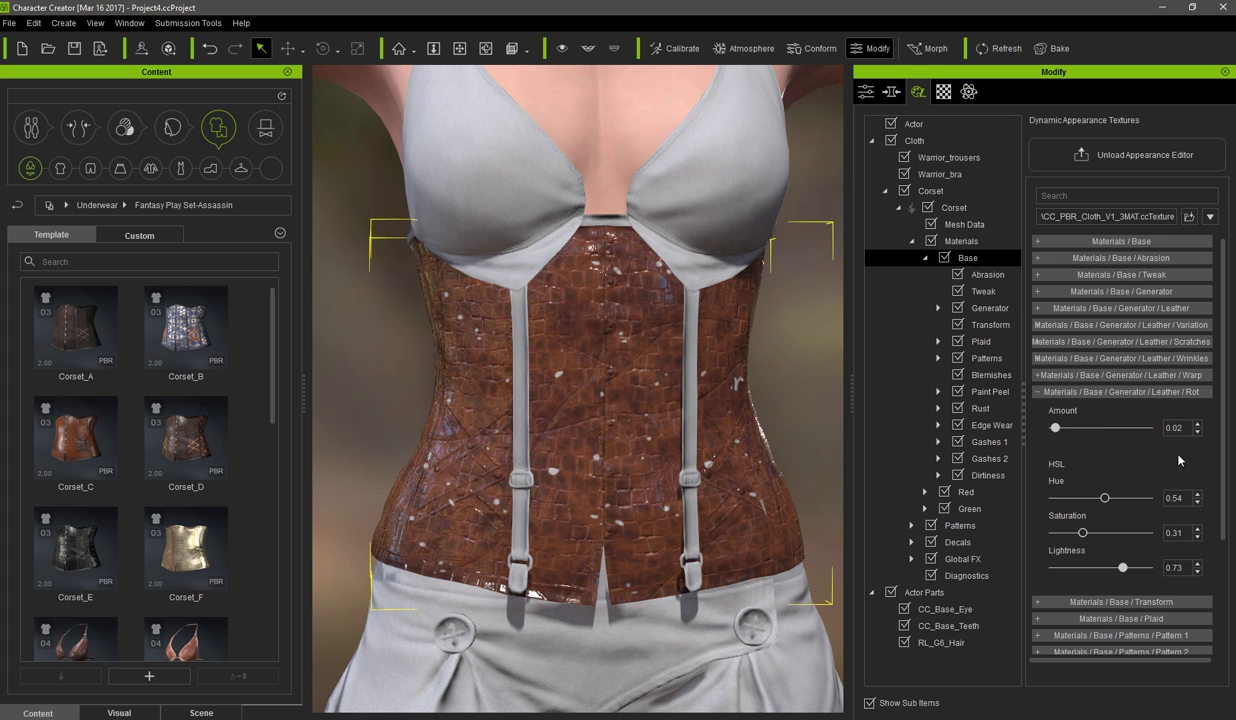
Set the leather Rot color to Hue 0.45, Saturation 0.58 and Lightness 0.38
left_click_drag(1105, 498, 1119, 532)
double_click(1173, 568)
type("0.5")
key("Return")
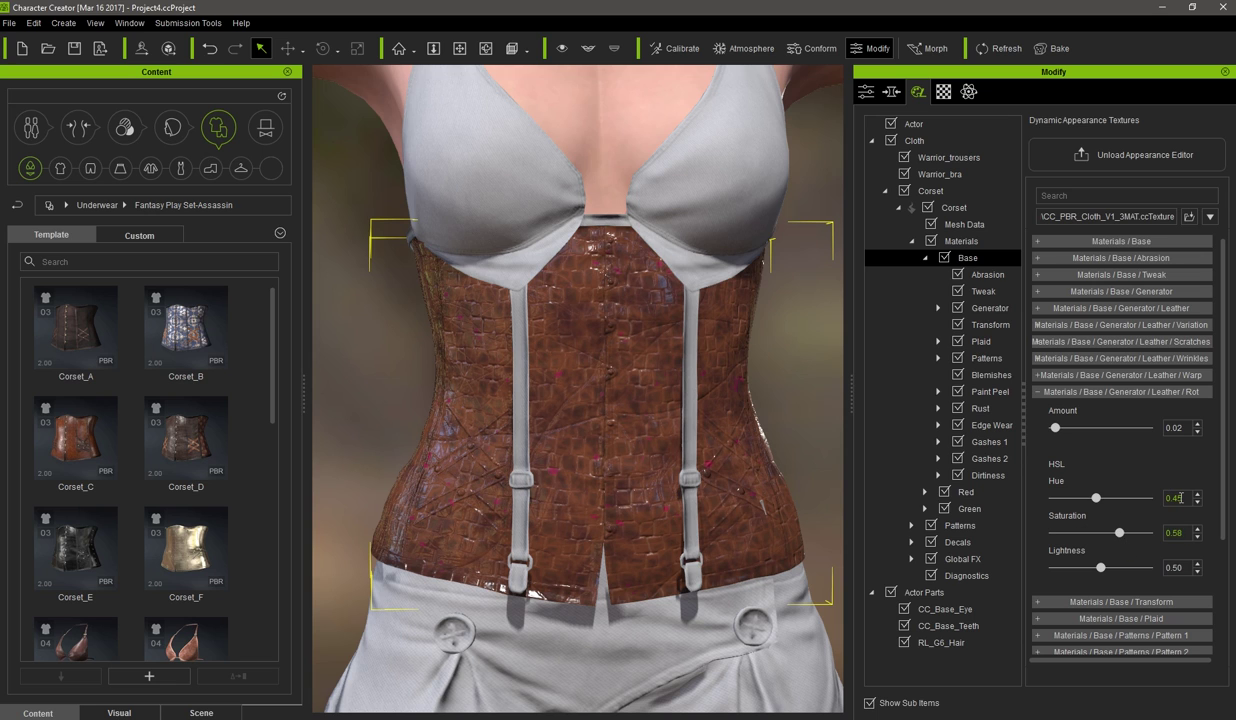
left_click_drag(1189, 567, 1129, 577)
type(".")
type(".38")
key("Return")
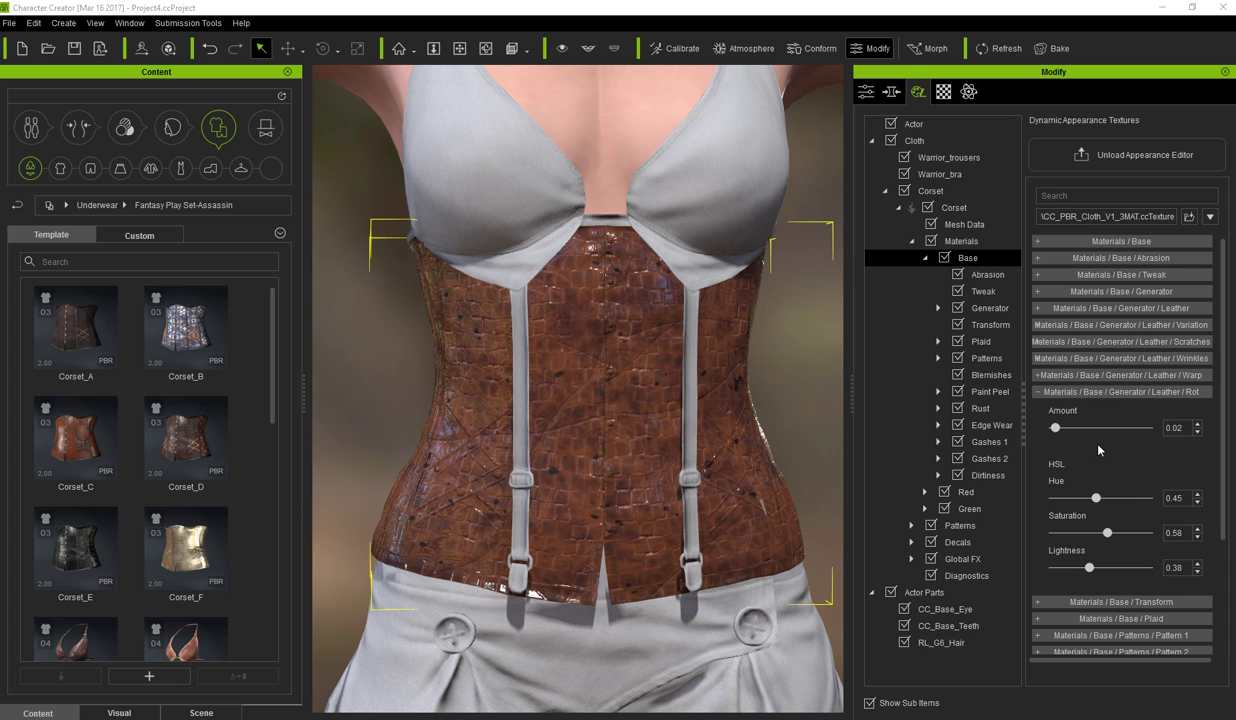
left_click(1120, 391)
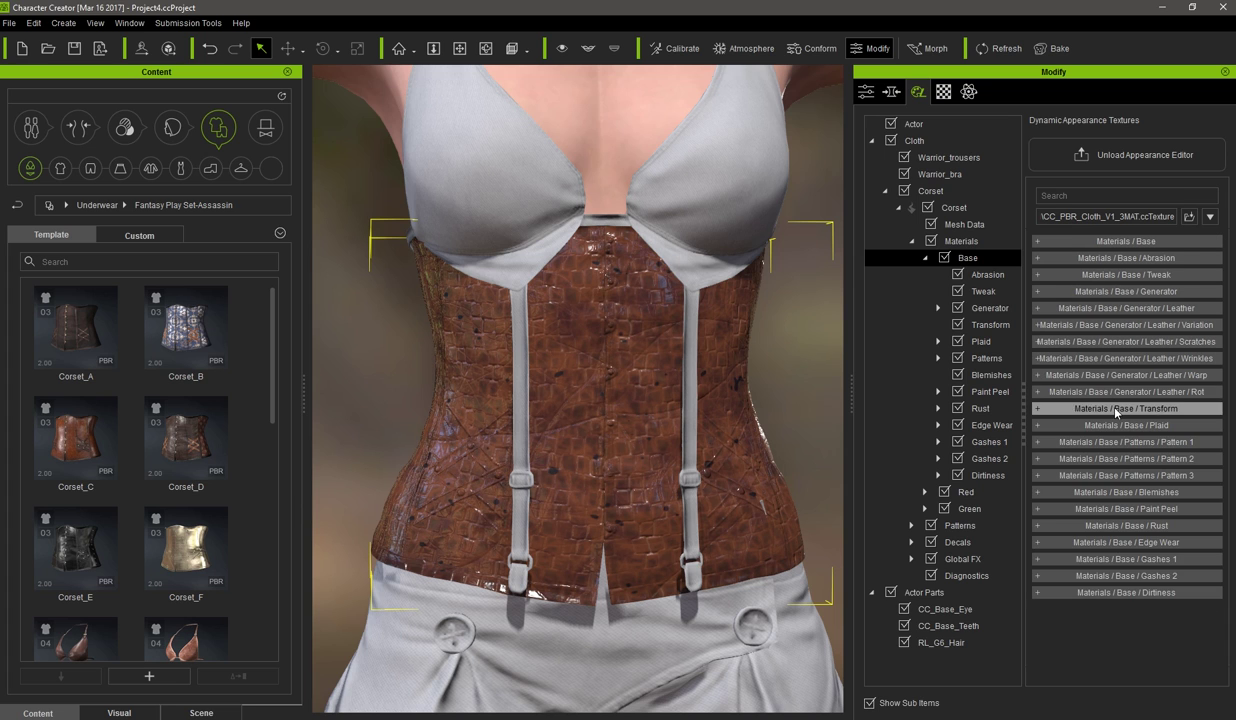
Offset the base material's Transform to Horizontal 0.03 and Vertical 0.30 after testing larger shifts
left_click(1120, 404)
left_click_drag(1226, 410, 1231, 491)
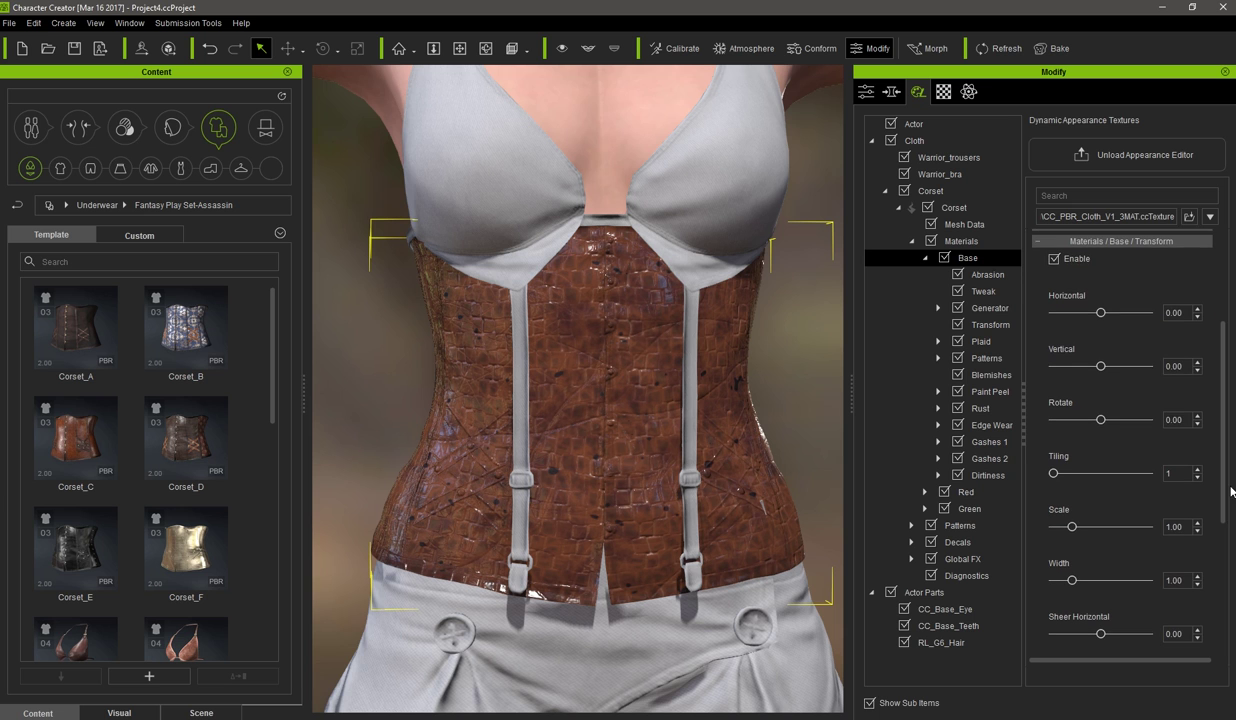
left_click_drag(1100, 312, 1129, 313)
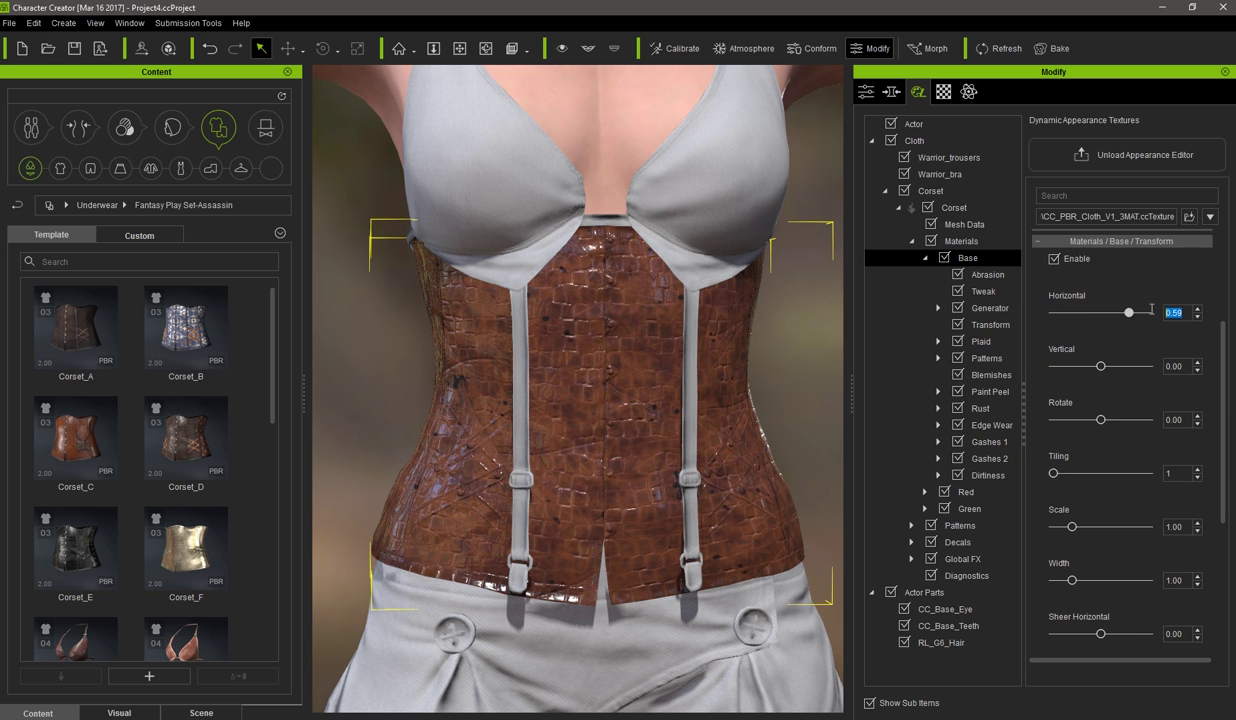
left_click(1102, 312)
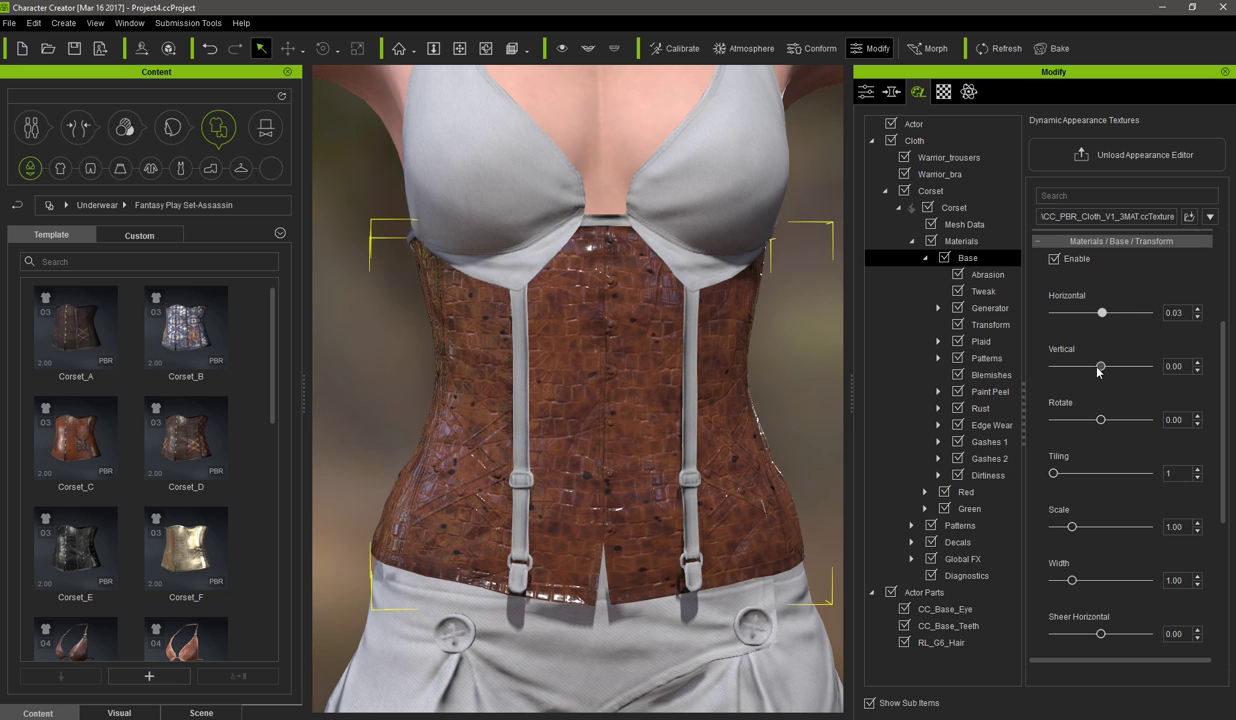
left_click_drag(1112, 374, 1148, 388)
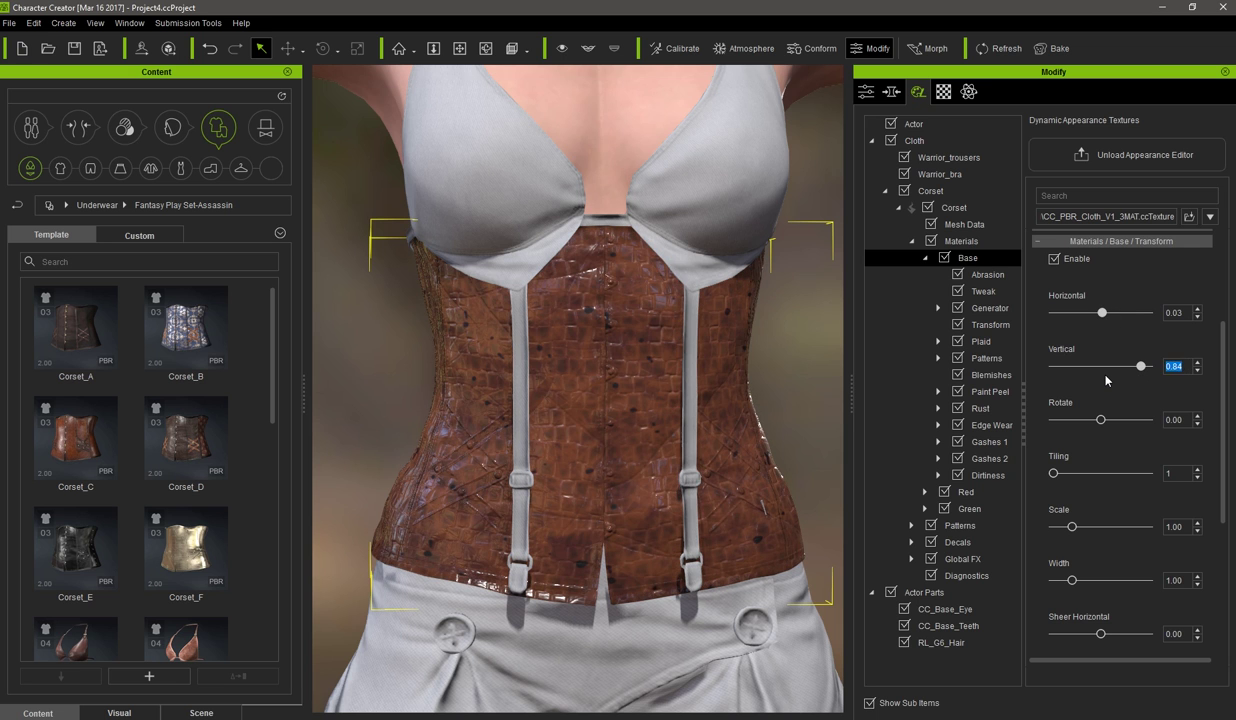
type(".0")
key("BackSpace")
type("3")
key("Return")
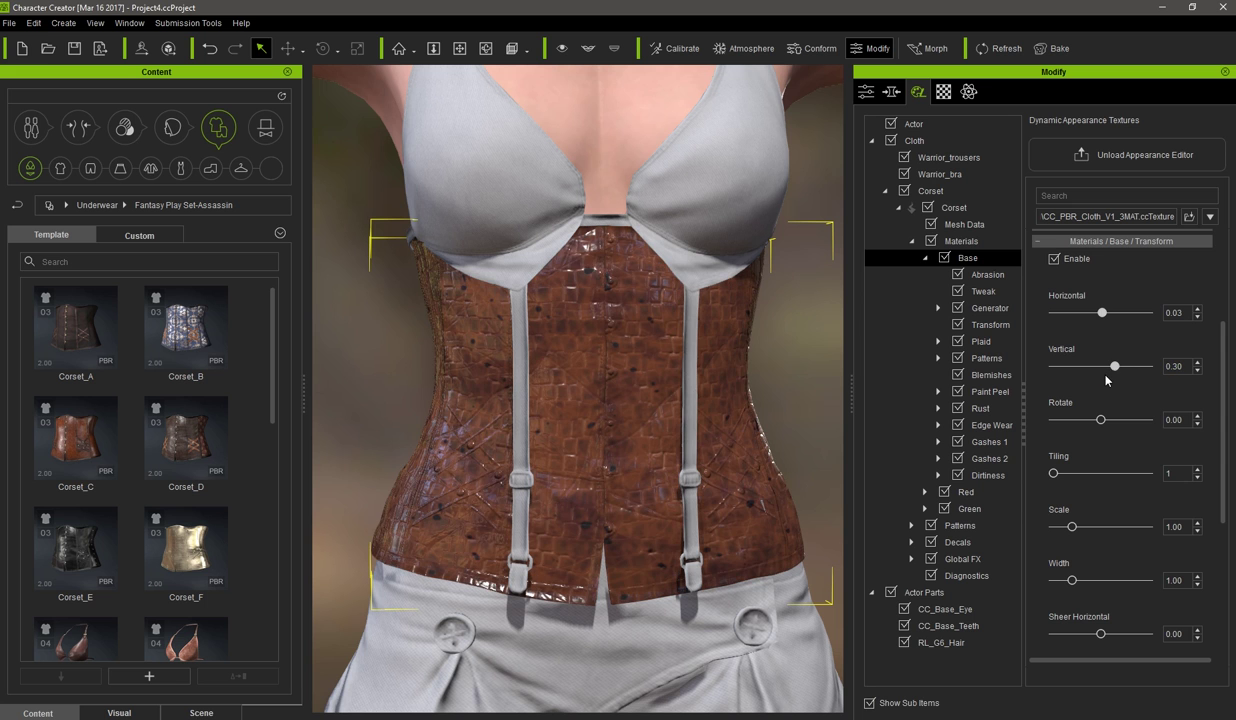
Try rotating the base material with its Transform, and reset Rotate to 0
left_click_drag(1099, 421, 1132, 418)
double_click(1168, 419)
type("0")
key("Return")
Set the base material's Transform Scale to 1.10 and Width to 0.98, keeping Tiling at 1
left_click_drag(1055, 474, 1013, 466)
mouse_move(1073, 528)
left_mouse_down()
mouse_move(1095, 527)
mouse_move(1069, 527)
left_mouse_up()
left_click_drag(1184, 527, 1003, 513)
type("1.1")
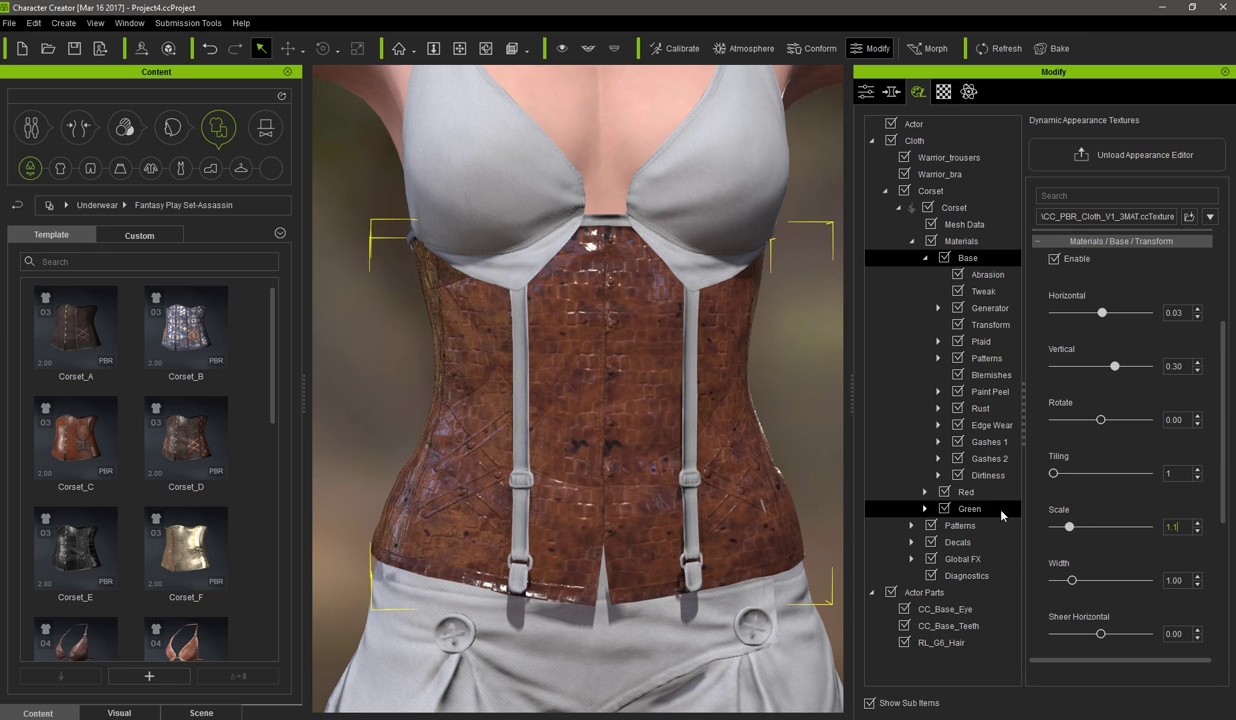
key("Return")
left_click_drag(1071, 580, 1139, 557)
Try a Sheer Vertical of -0.24 on the base material's Transform, and reset the sheer to 0
scroll(1221, 497, "down", 2)
type("0")
key("Return")
mouse_move(1103, 597)
left_mouse_down()
mouse_move(1127, 597)
mouse_move(1088, 592)
left_mouse_up()
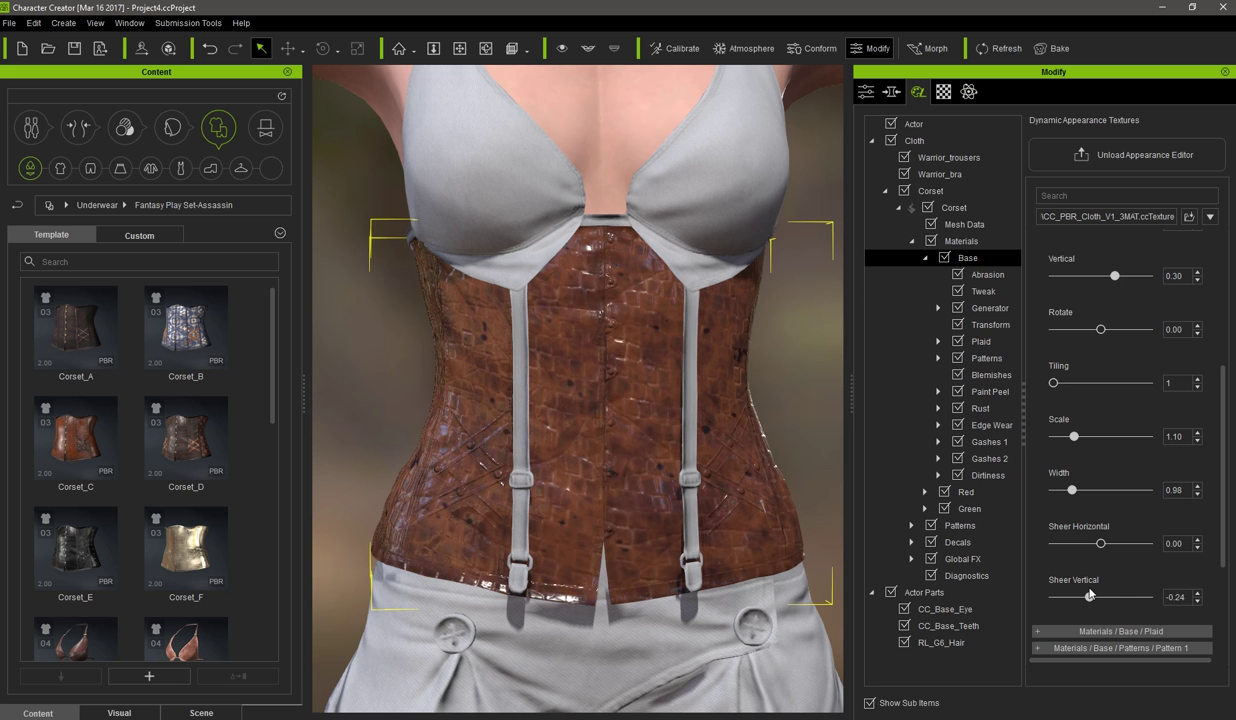
left_click_drag(1187, 596, 1077, 586)
type("0")
key("Return")
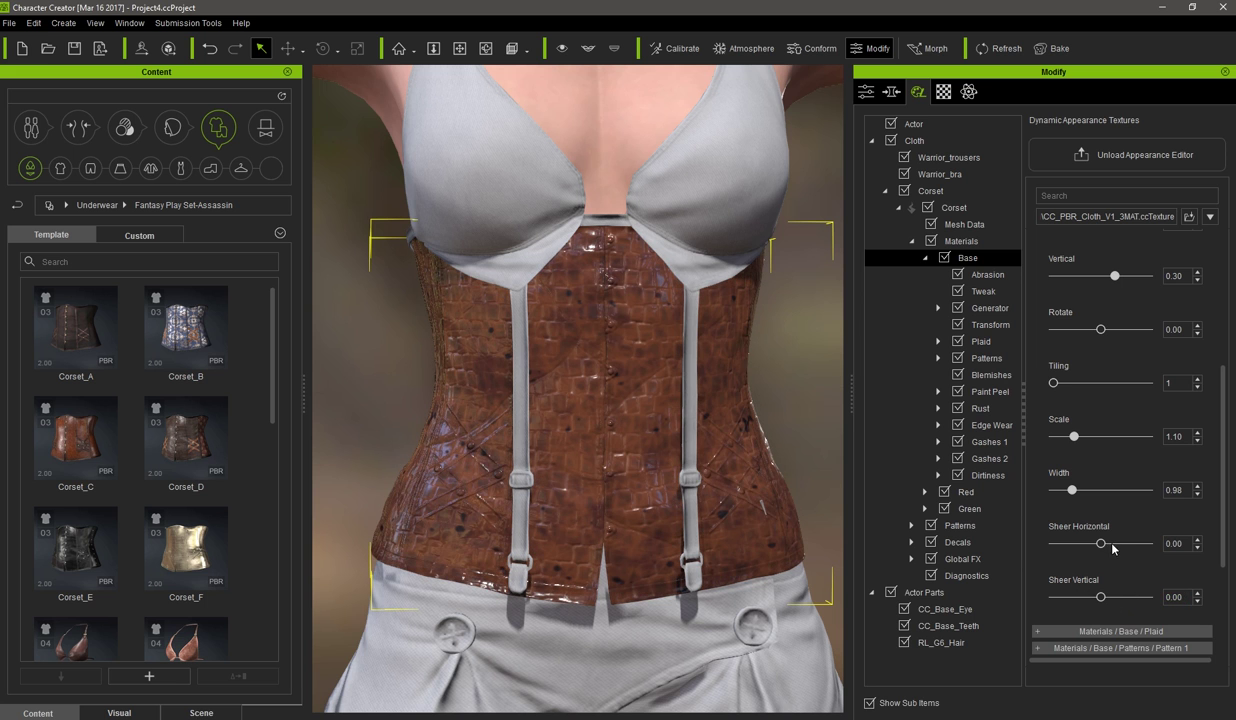
left_click_drag(1222, 427, 1224, 373)
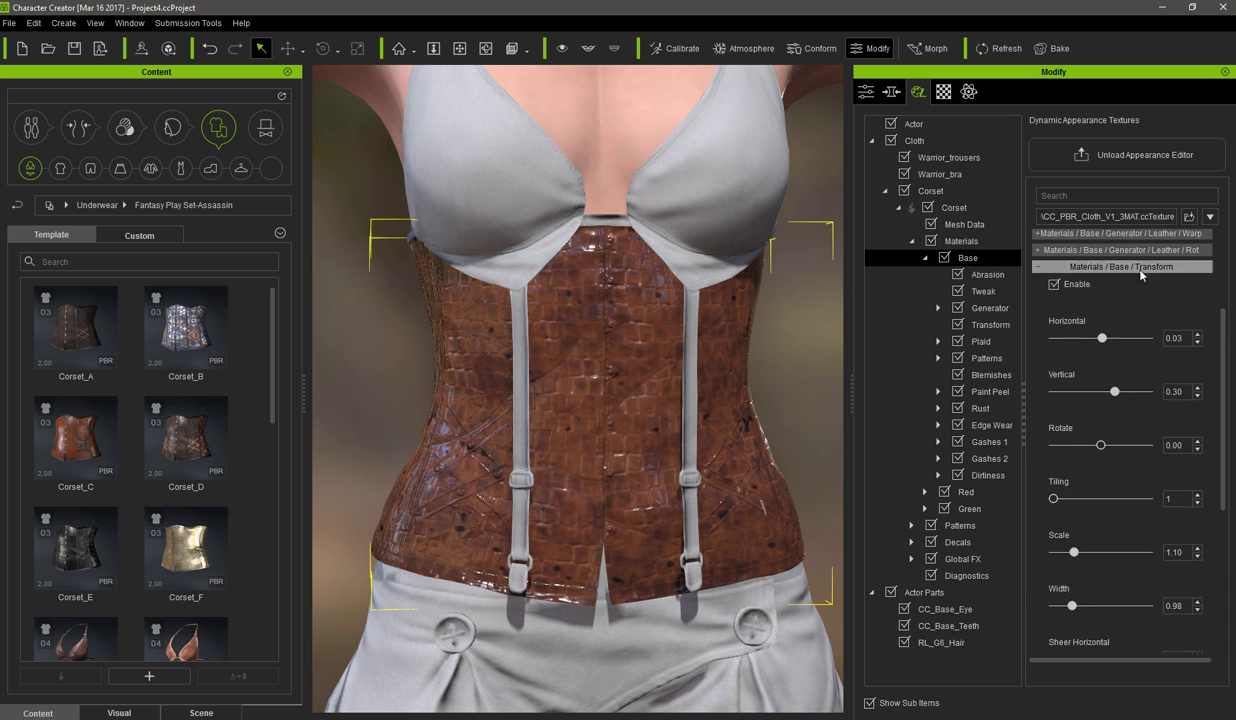
left_click(1142, 268)
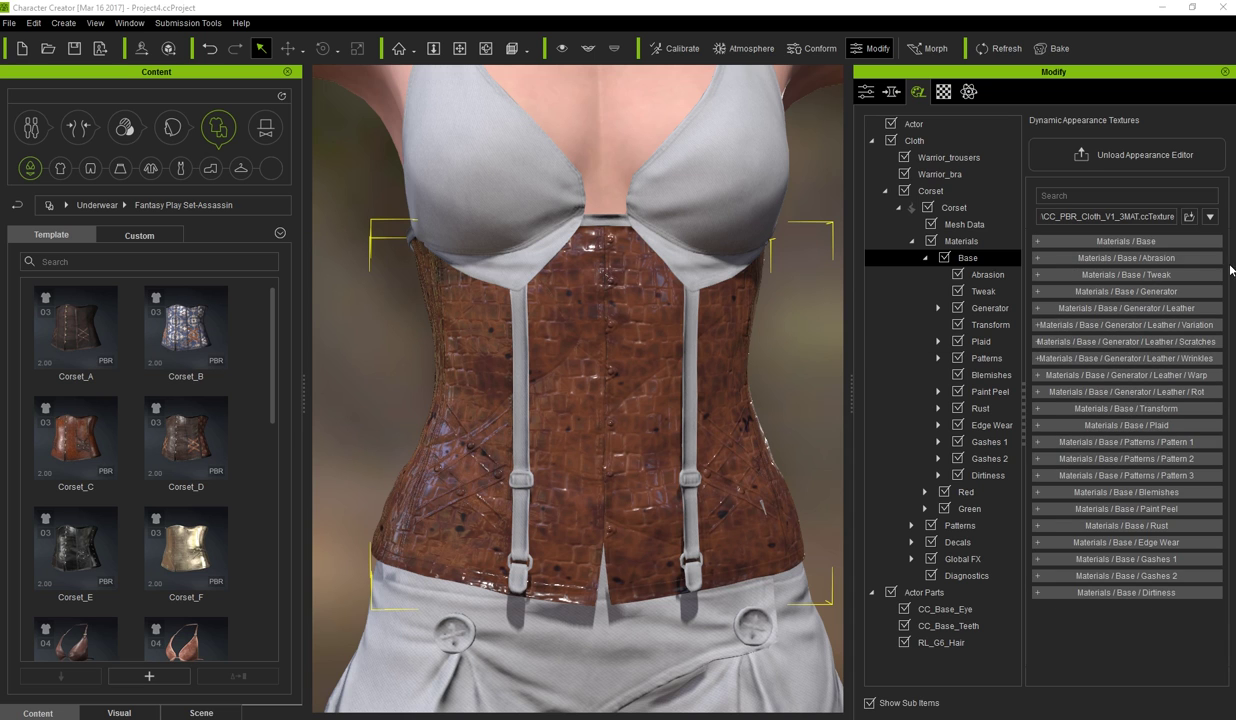
Set the Output Size of the whole Corset's textures to 2048x2048 and inspect the corset from an angle
left_click(985, 207)
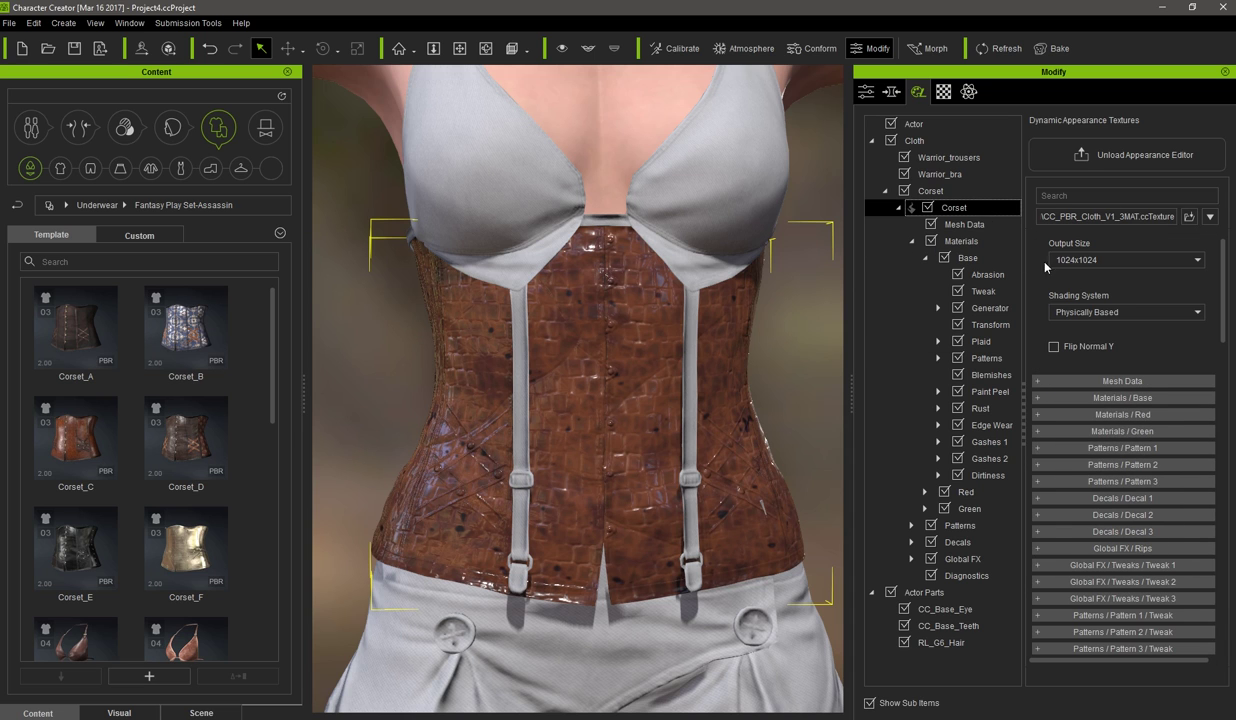
left_click(1080, 262)
left_click(1070, 331)
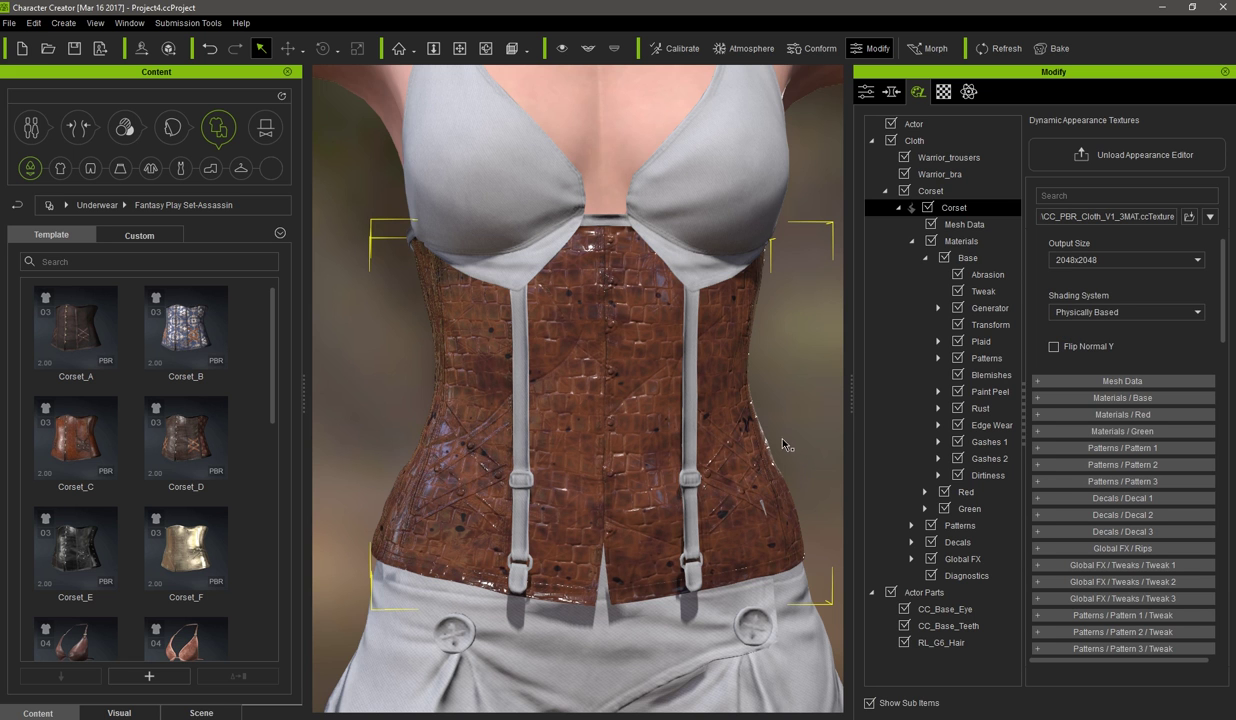
right_click_drag(785, 445, 941, 557)
right_click_drag(773, 412, 684, 482)
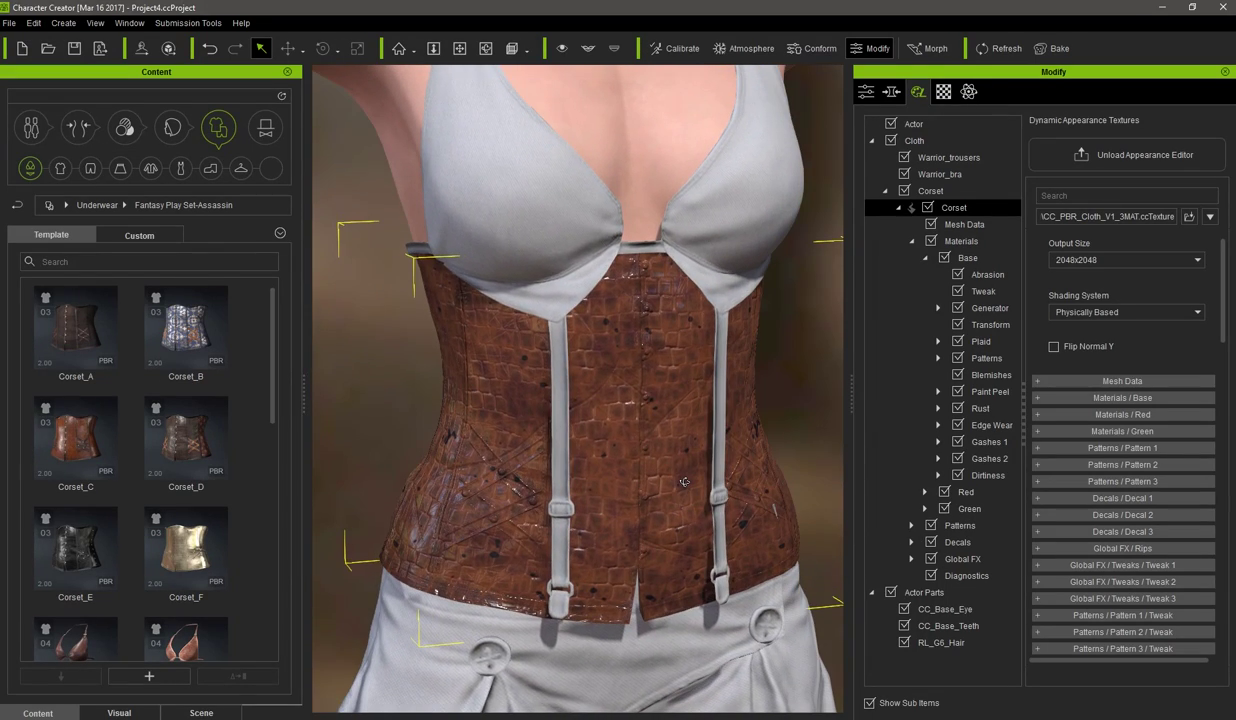
key("e")
left_click_drag(594, 403, 579, 441)
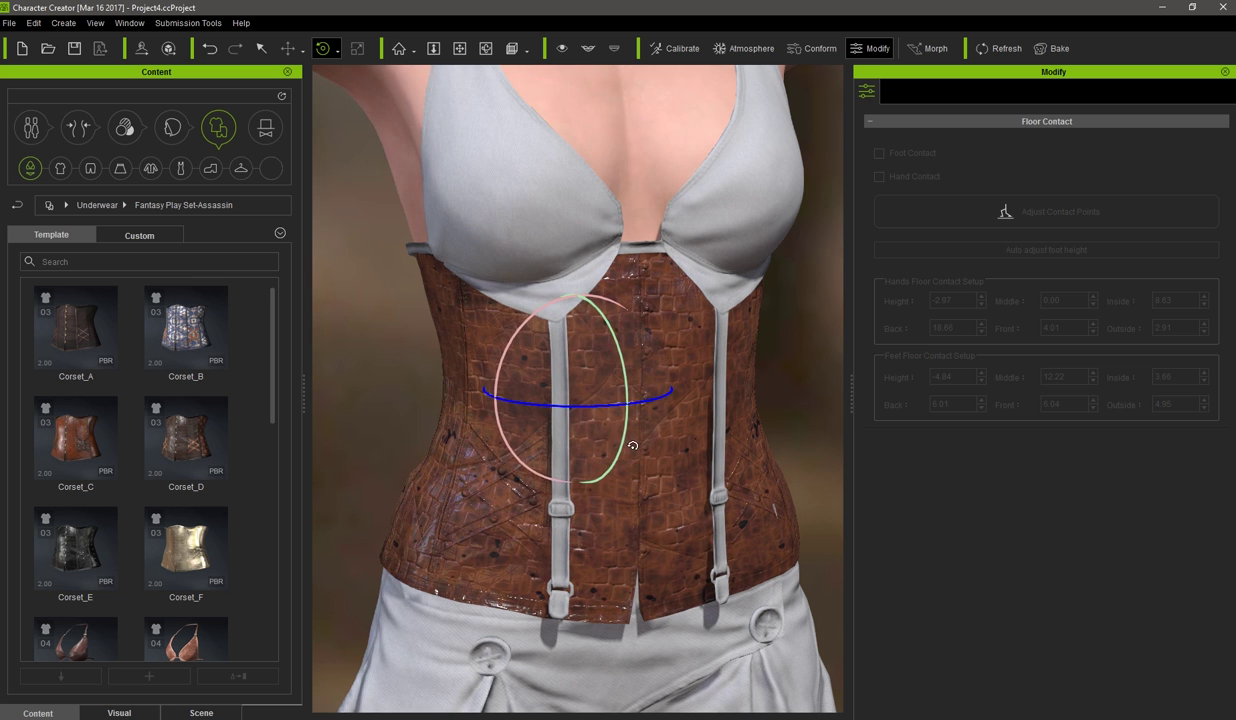
key("q")
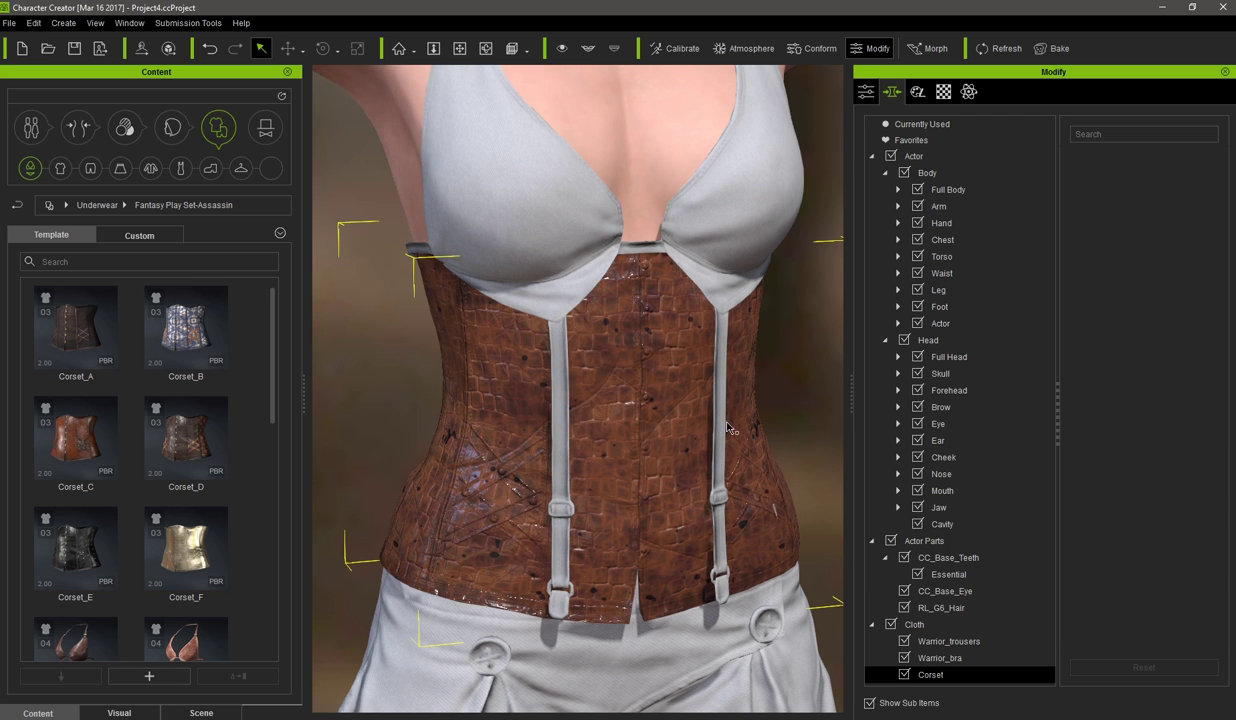